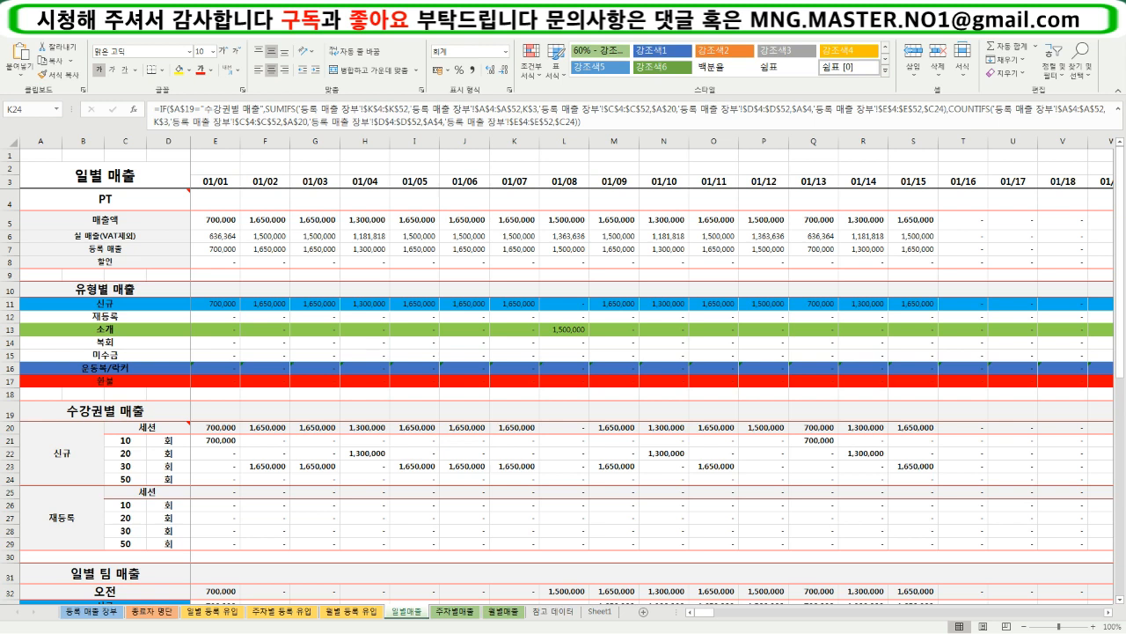
- Review the entries in the 등록 매출 장부 sheet, alongside the 일별매출 and 일별 등록 유입 sheets
{"action": "left_click", "coordinate": [92, 612]}
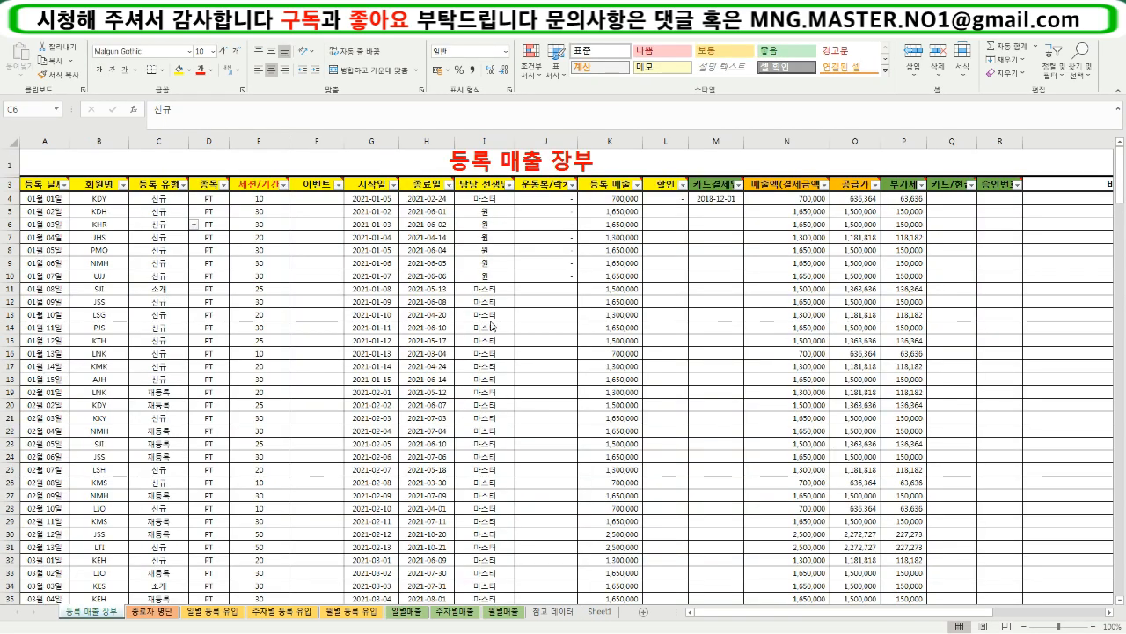
{"action": "left_click", "coordinate": [406, 611]}
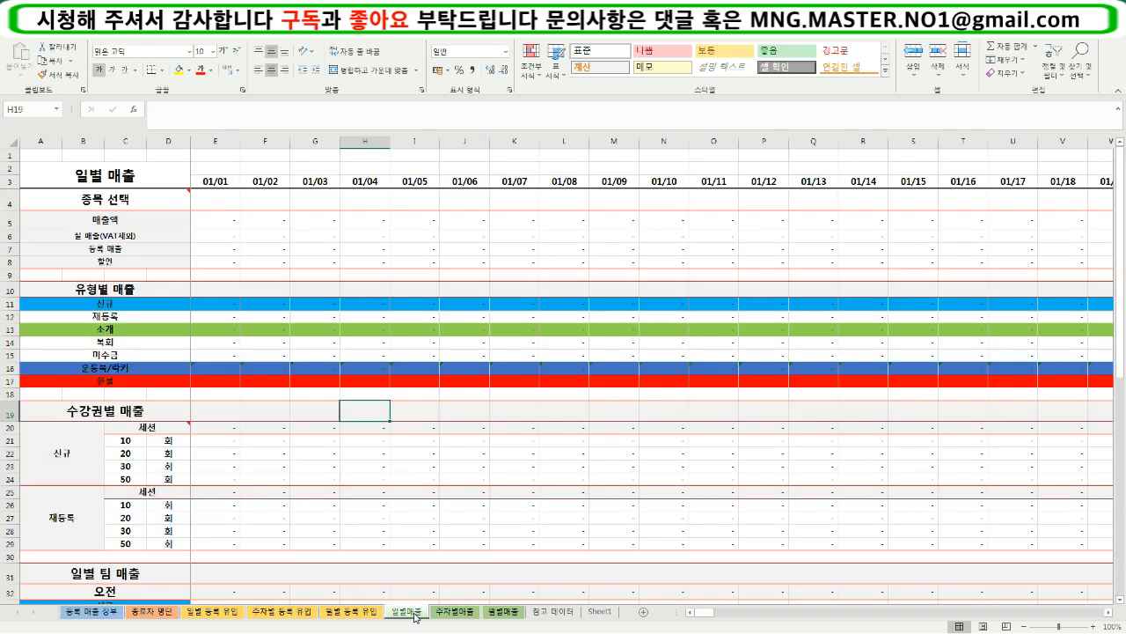
{"action": "left_click", "coordinate": [89, 616]}
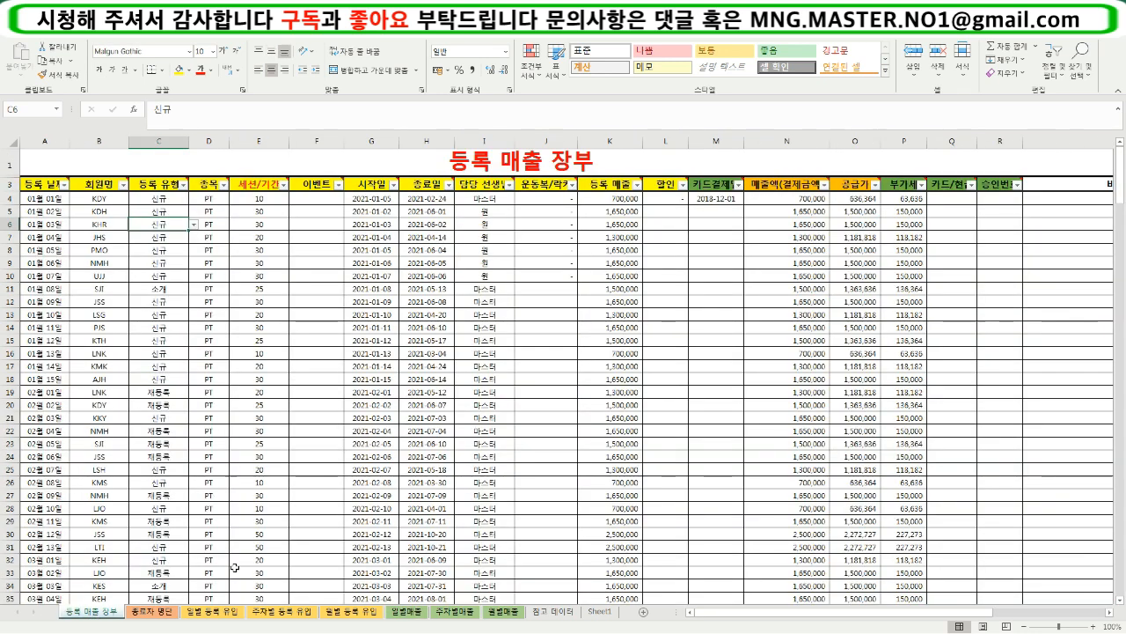
{"action": "left_click", "coordinate": [674, 367]}
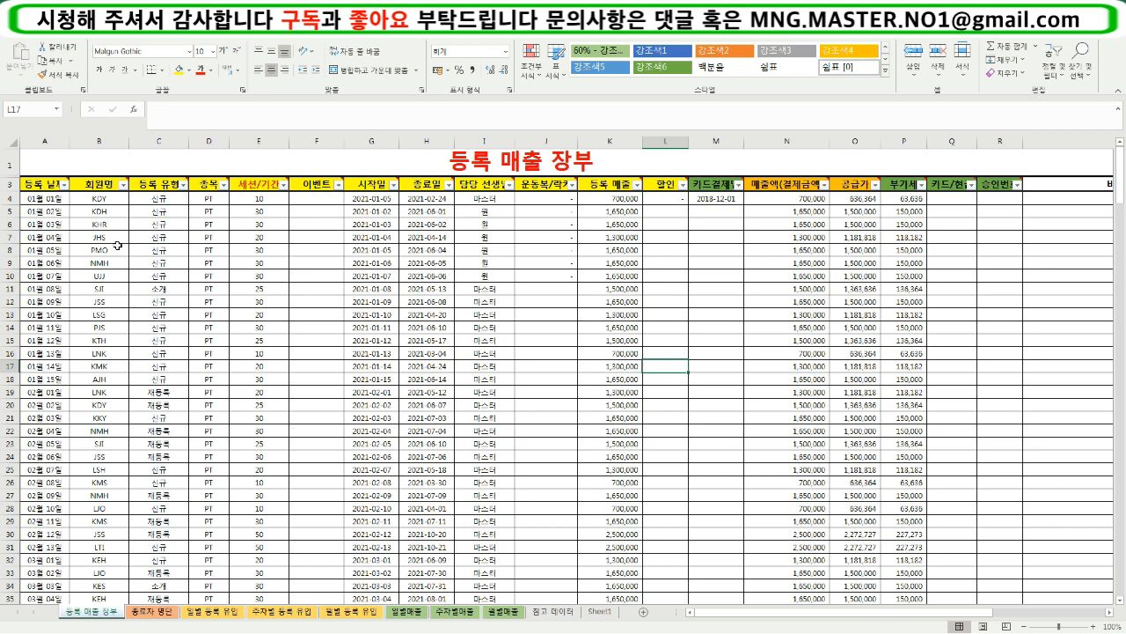
{"action": "left_click_drag", "start_coordinate": [43, 206], "coordinate": [572, 496]}
{"action": "left_click", "coordinate": [195, 613]}
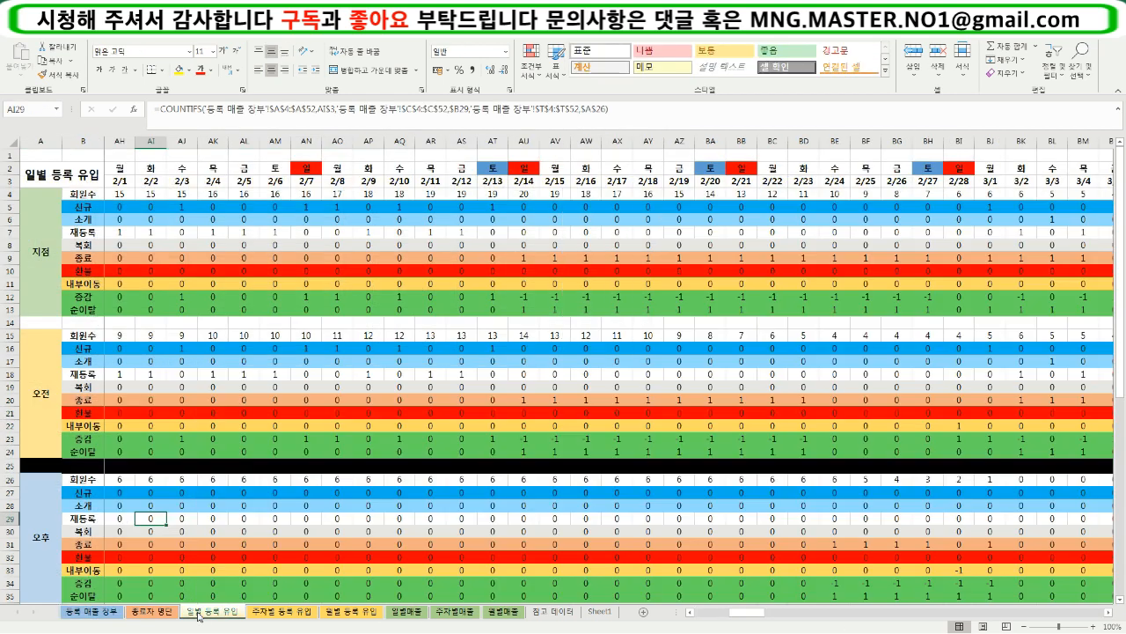
{"action": "left_click", "coordinate": [96, 614]}
{"action": "left_click_drag", "start_coordinate": [612, 199], "coordinate": [997, 572]}
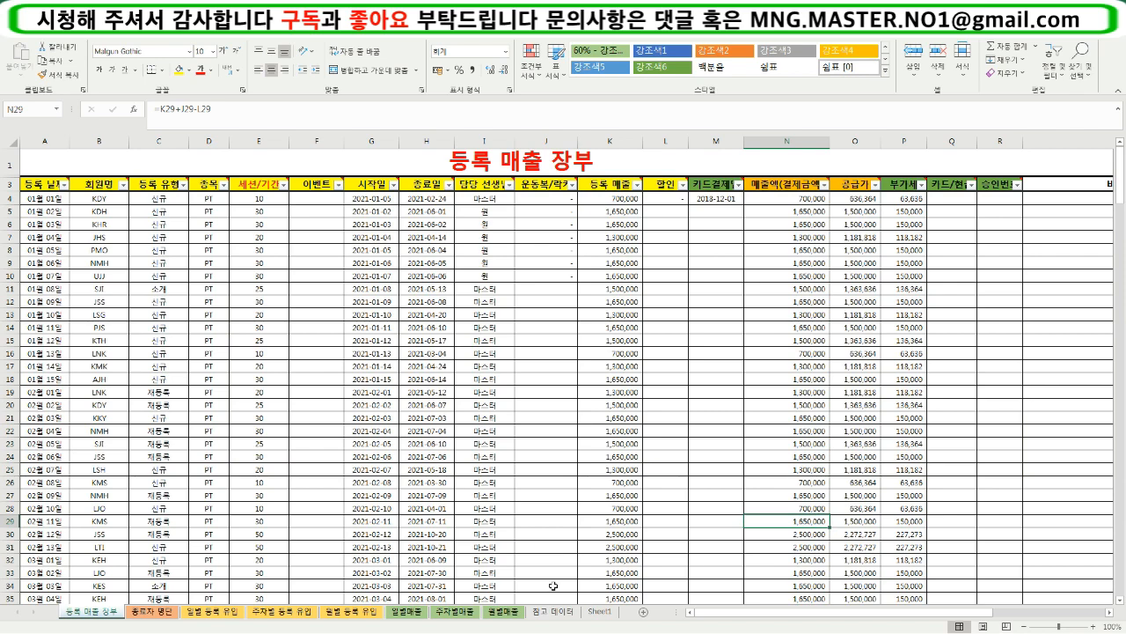
- Compare the empty 일별매출 report with the ledger's member details and its sales and payment columns from K to Q
{"action": "left_click", "coordinate": [411, 615]}
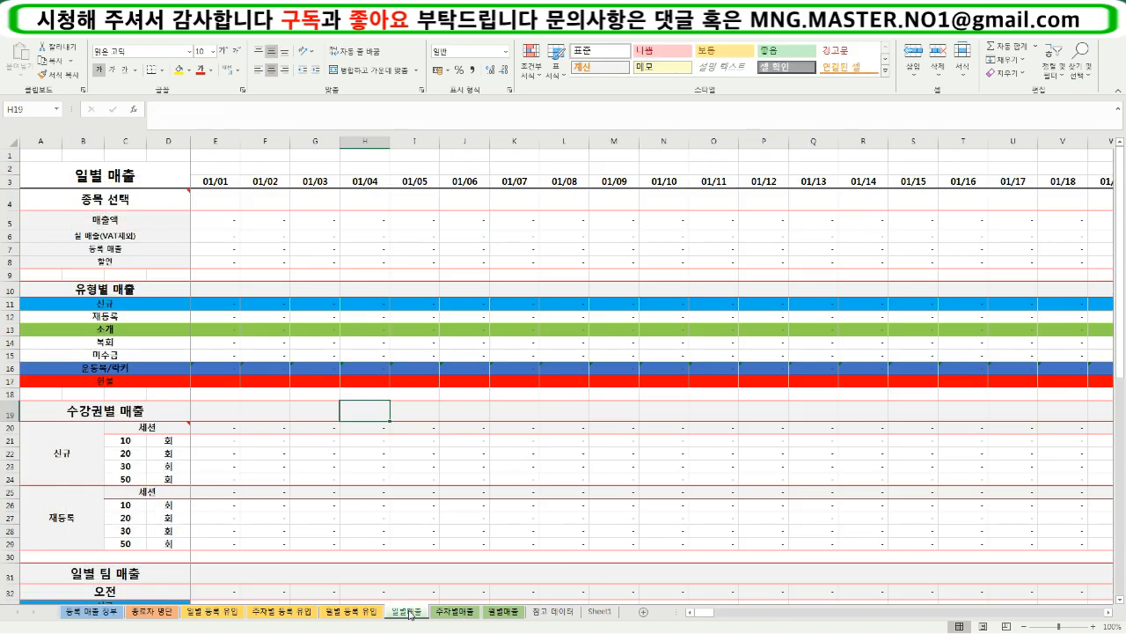
{"action": "left_click", "coordinate": [97, 613]}
{"action": "left_click_drag", "start_coordinate": [99, 223], "coordinate": [660, 560]}
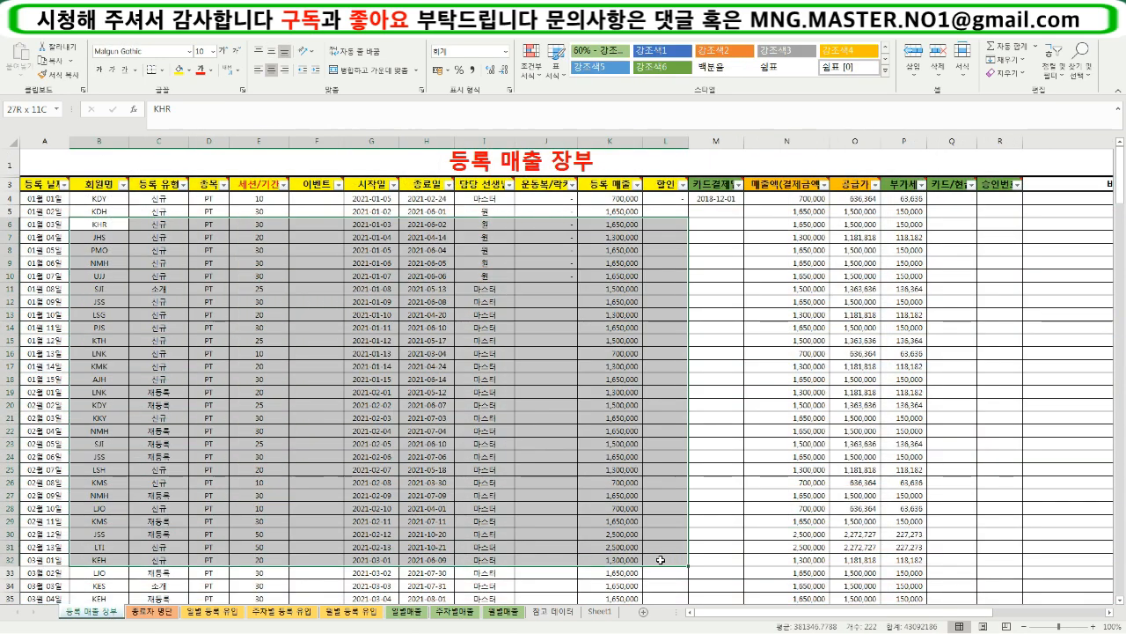
{"action": "left_click_drag", "start_coordinate": [704, 212], "coordinate": [941, 527]}
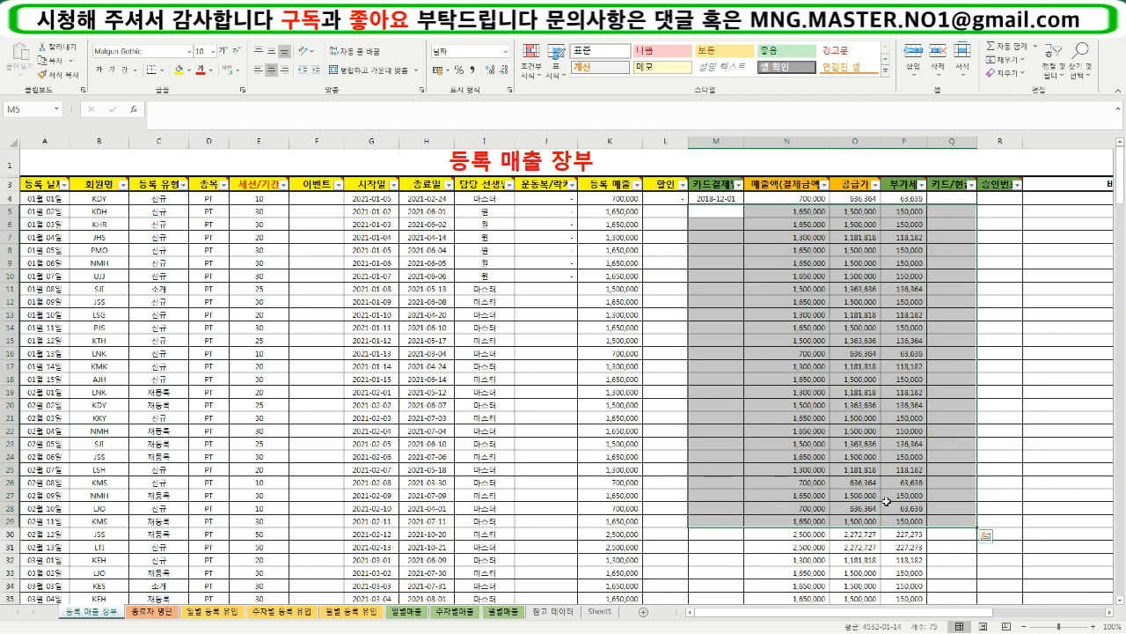
{"action": "left_click_drag", "start_coordinate": [601, 199], "coordinate": [950, 499]}
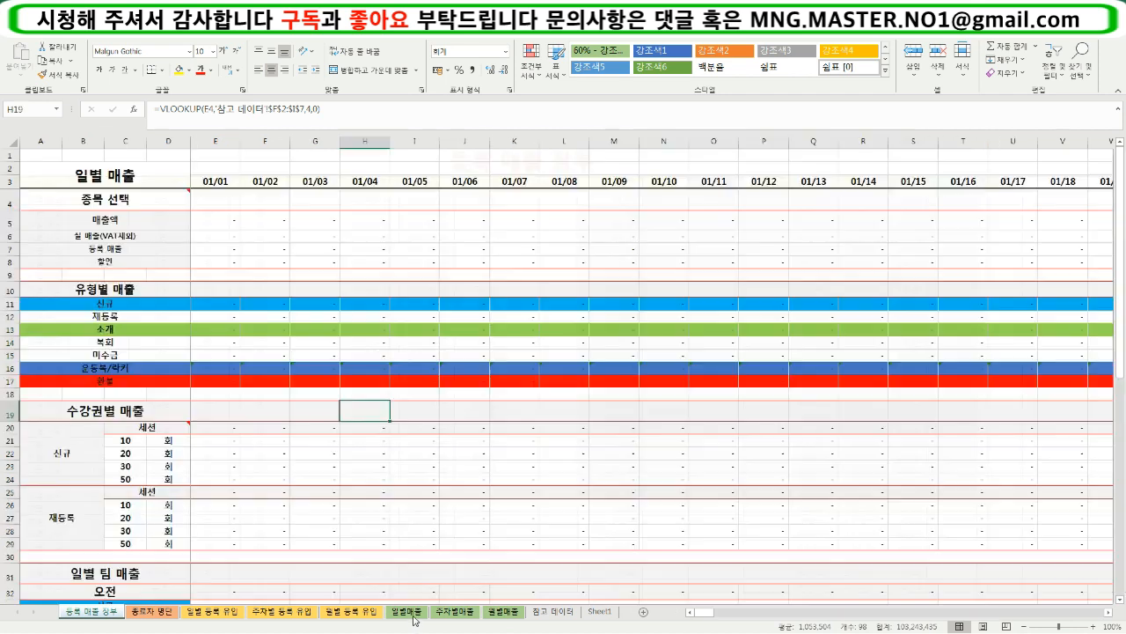
- Examine the layouts of the 일별매출, 주차별매출 and 월별매출 sheets, ending on 일별매출
{"action": "left_click", "coordinate": [414, 616]}
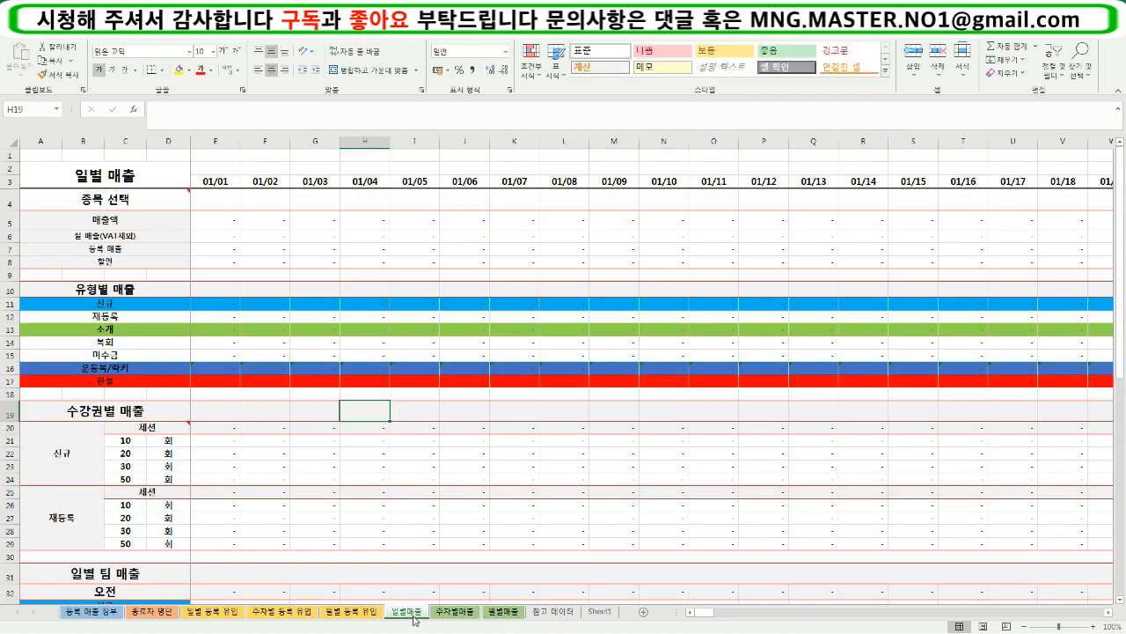
{"action": "left_click", "coordinate": [451, 614]}
{"action": "left_click", "coordinate": [500, 614]}
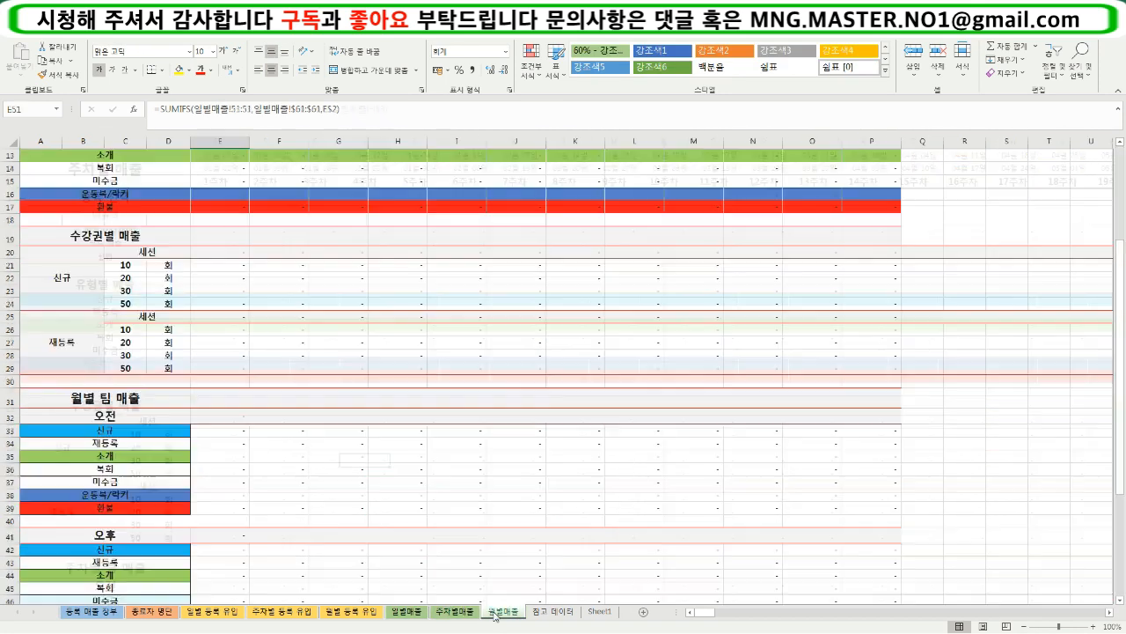
{"action": "scroll", "coordinate": [280, 462], "scroll_direction": "up", "scroll_amount": 4}
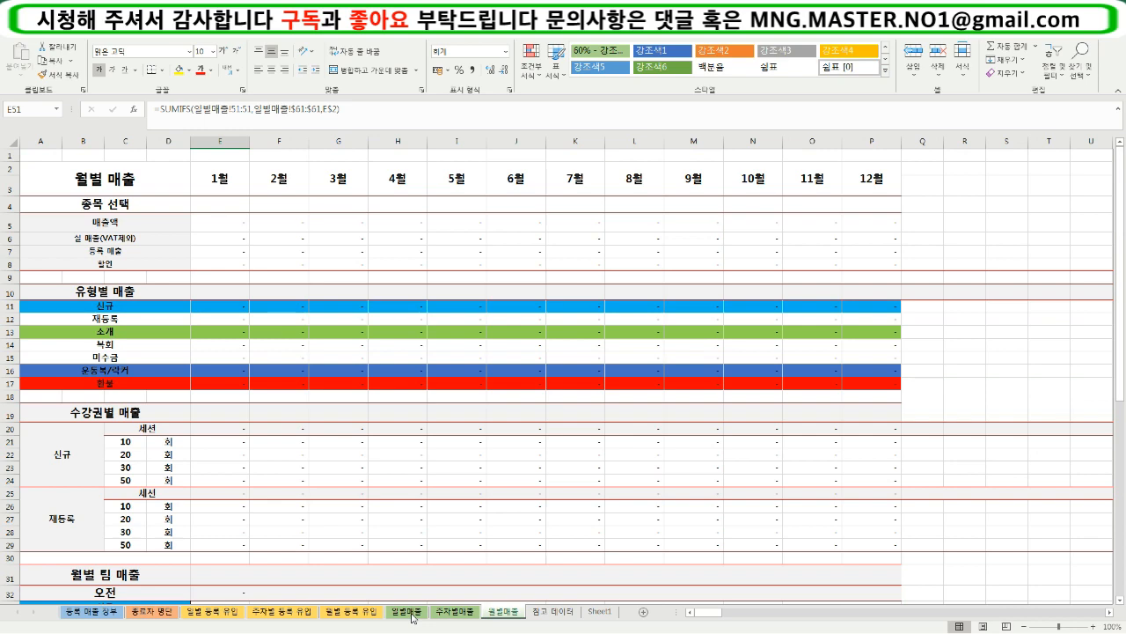
{"action": "left_click", "coordinate": [409, 614]}
{"action": "left_click", "coordinate": [452, 614]}
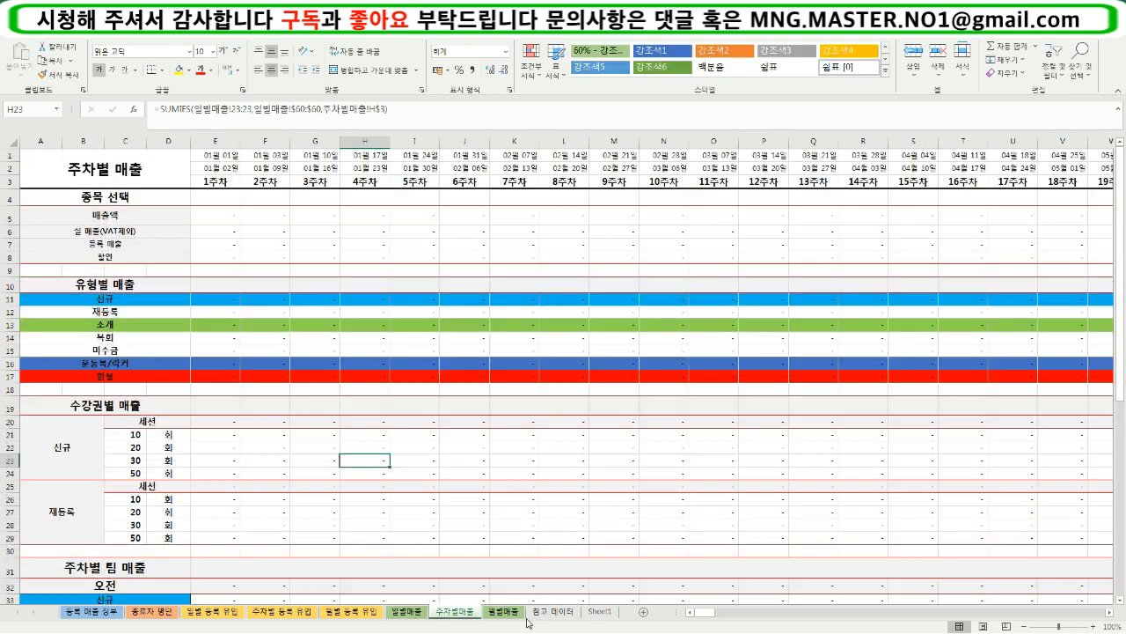
{"action": "left_click", "coordinate": [504, 614]}
{"action": "left_click", "coordinate": [454, 614]}
{"action": "left_click", "coordinate": [419, 614]}
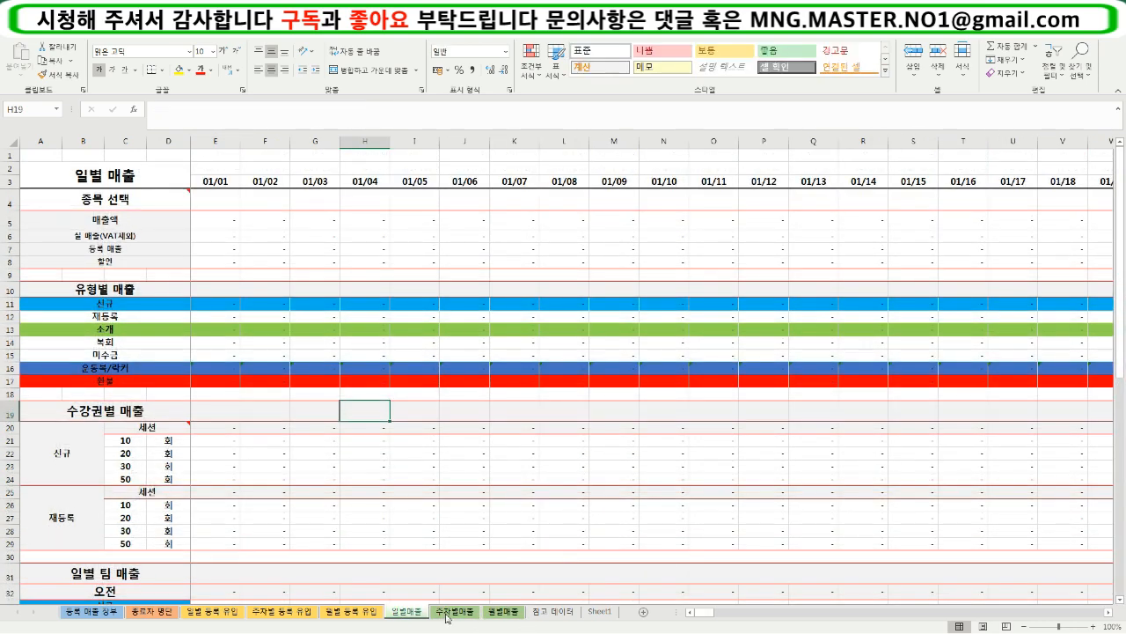
{"action": "left_click", "coordinate": [447, 614]}
{"action": "key", "text": "ctrl+Page_Down"}
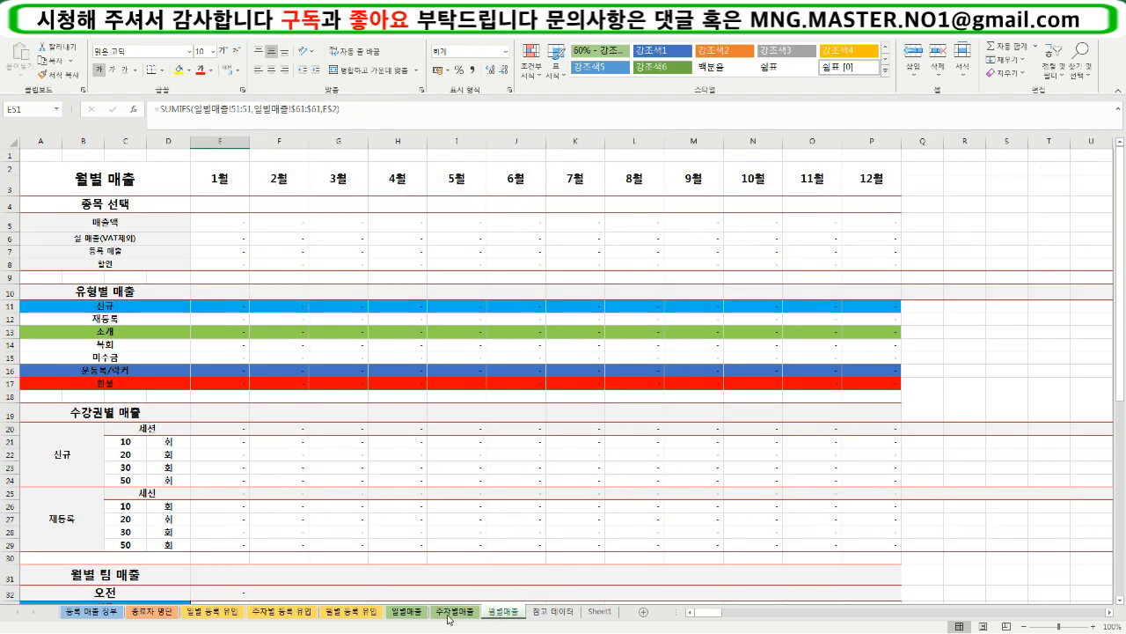
{"action": "left_click", "coordinate": [411, 614]}
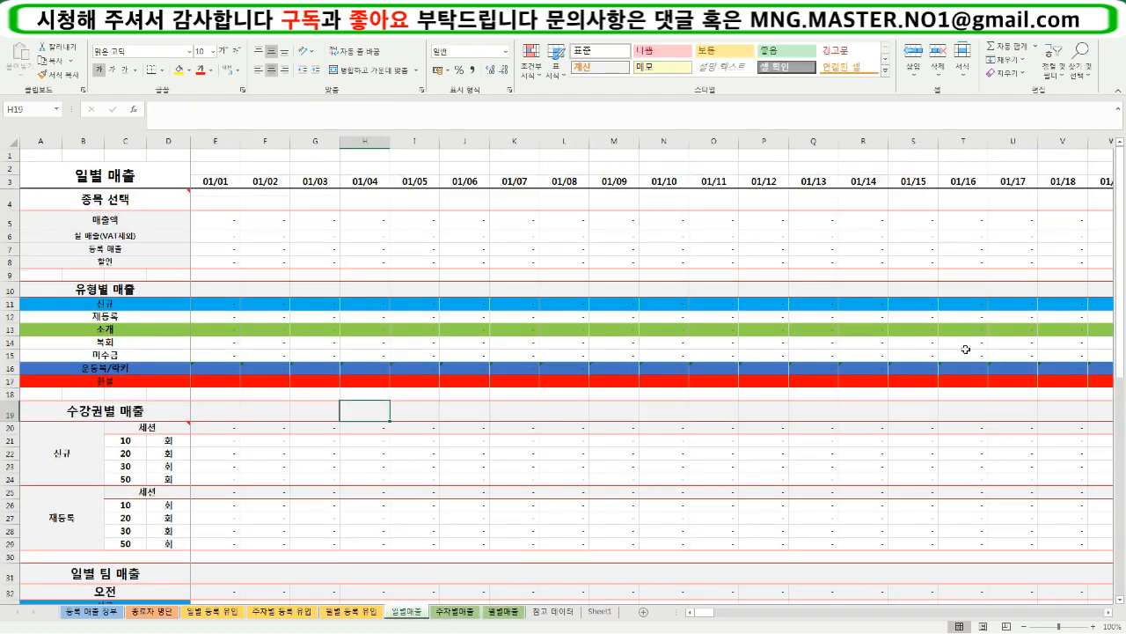
- Set the 종목 선택 selector in A4 of the 일별매출 sheet to 스피닝
{"action": "left_click", "coordinate": [105, 200]}
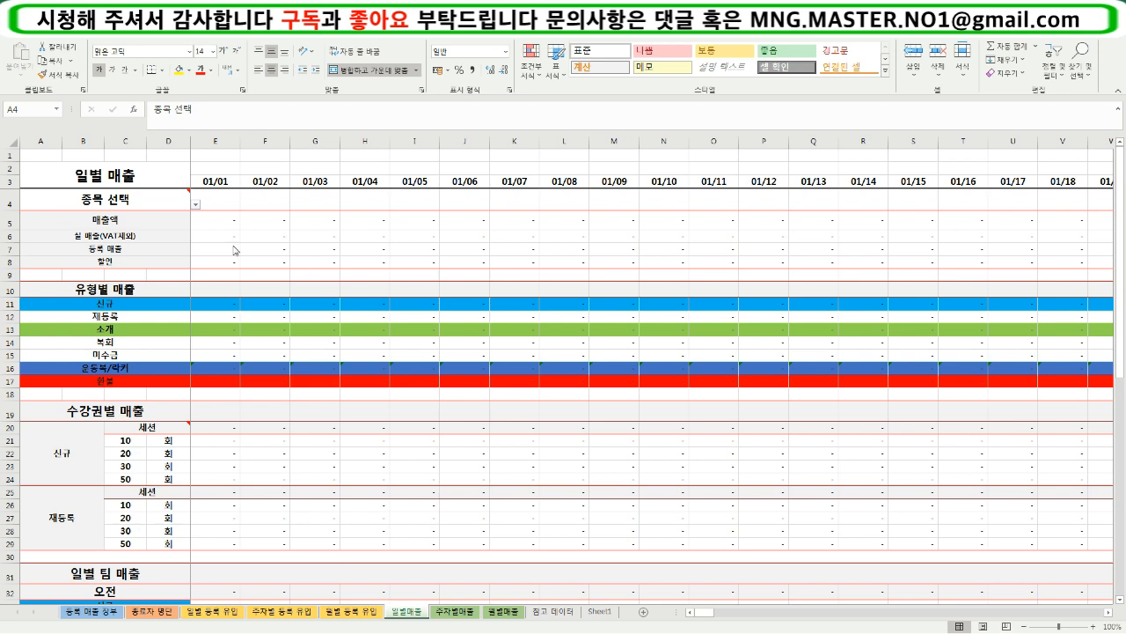
{"action": "left_click", "coordinate": [194, 205]}
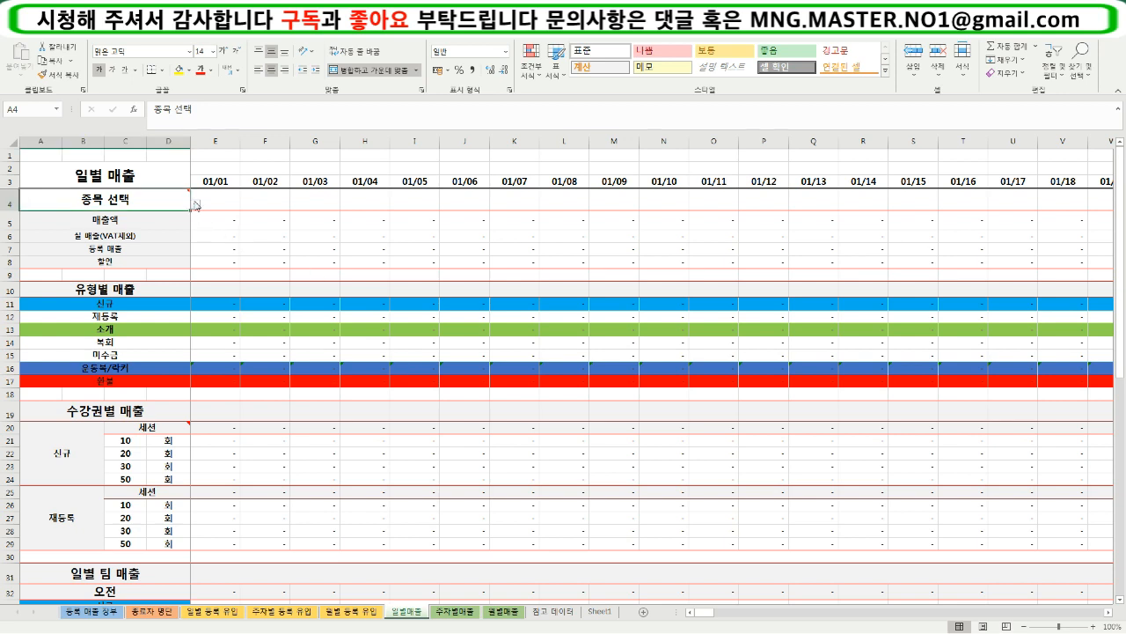
{"action": "left_click", "coordinate": [195, 205]}
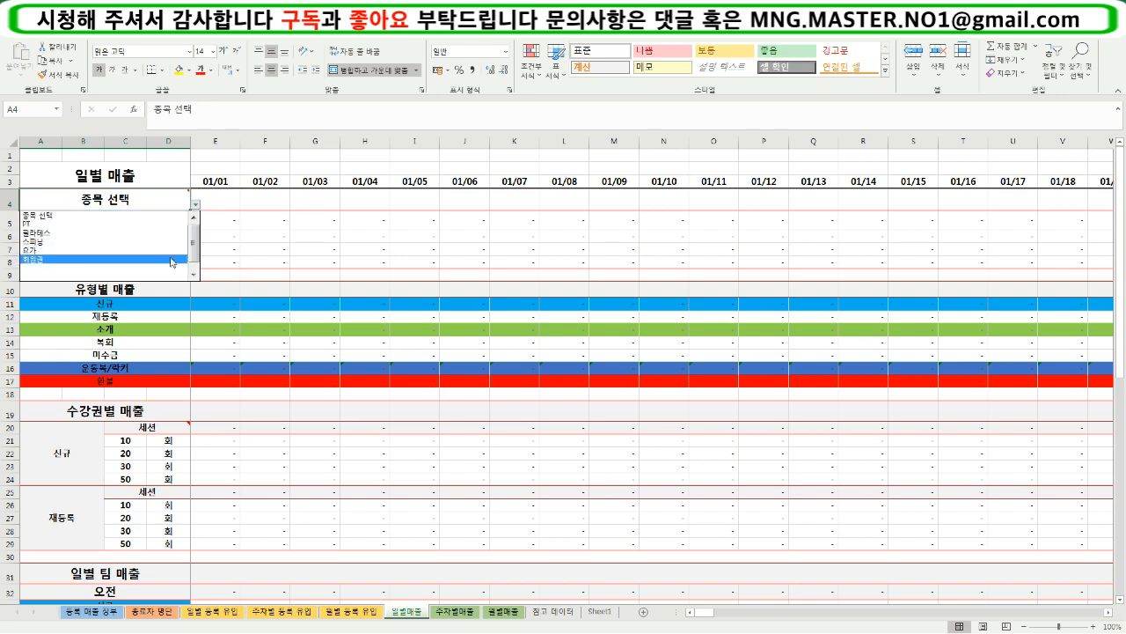
{"action": "left_click", "coordinate": [164, 237]}
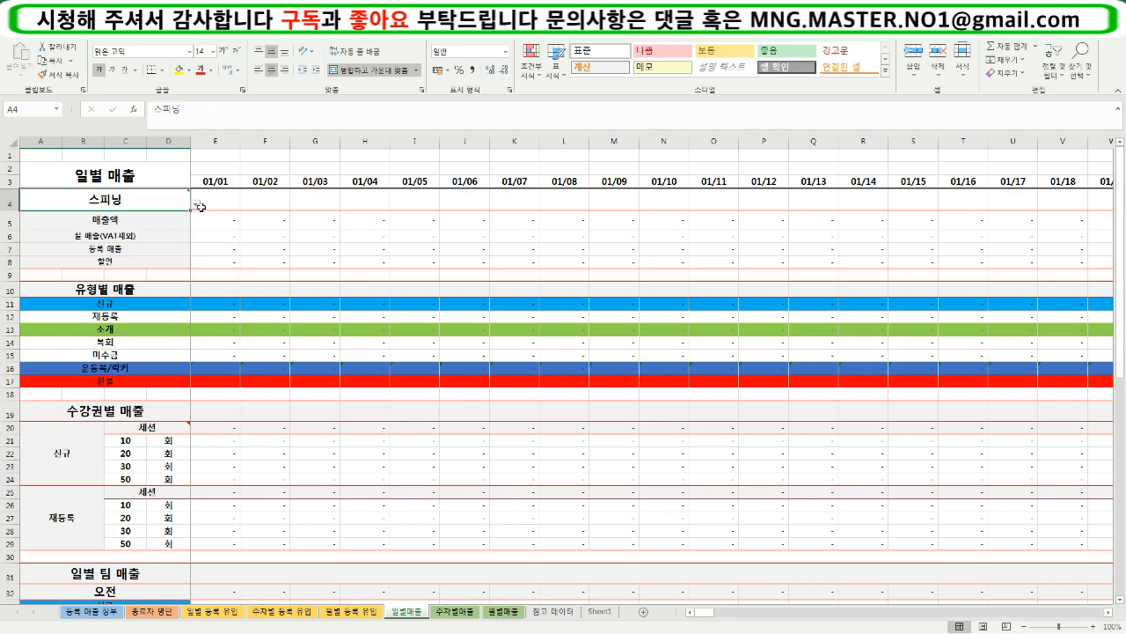
- Set the category in A4 to PT and check the daily figures against the 등록 매출 장부 sheet
{"action": "left_click", "coordinate": [199, 205]}
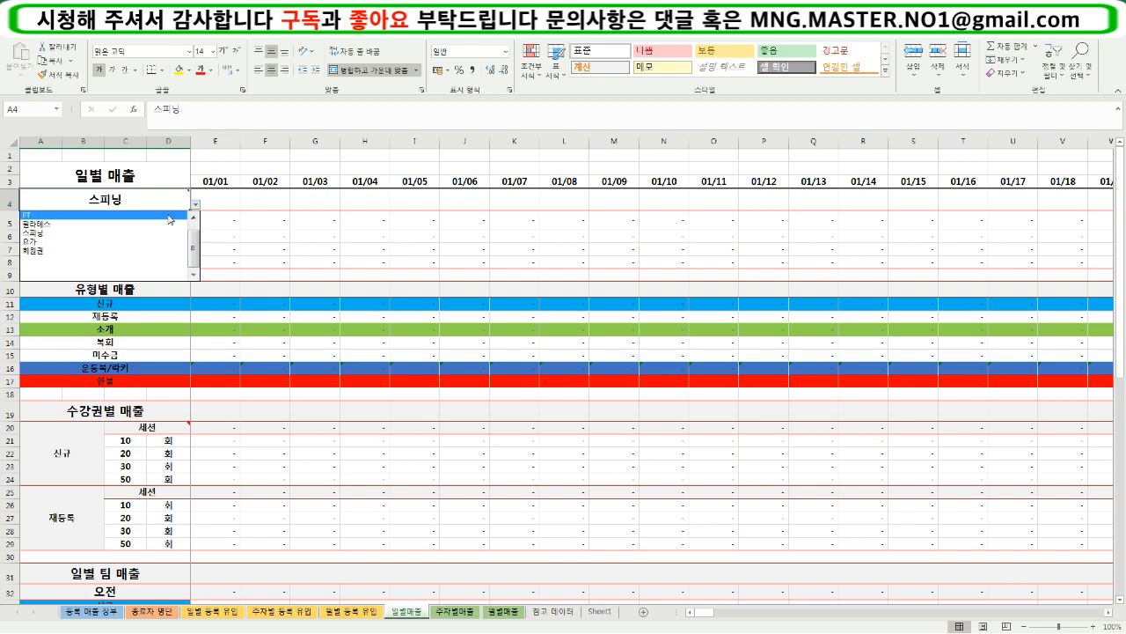
{"action": "left_click", "coordinate": [169, 215]}
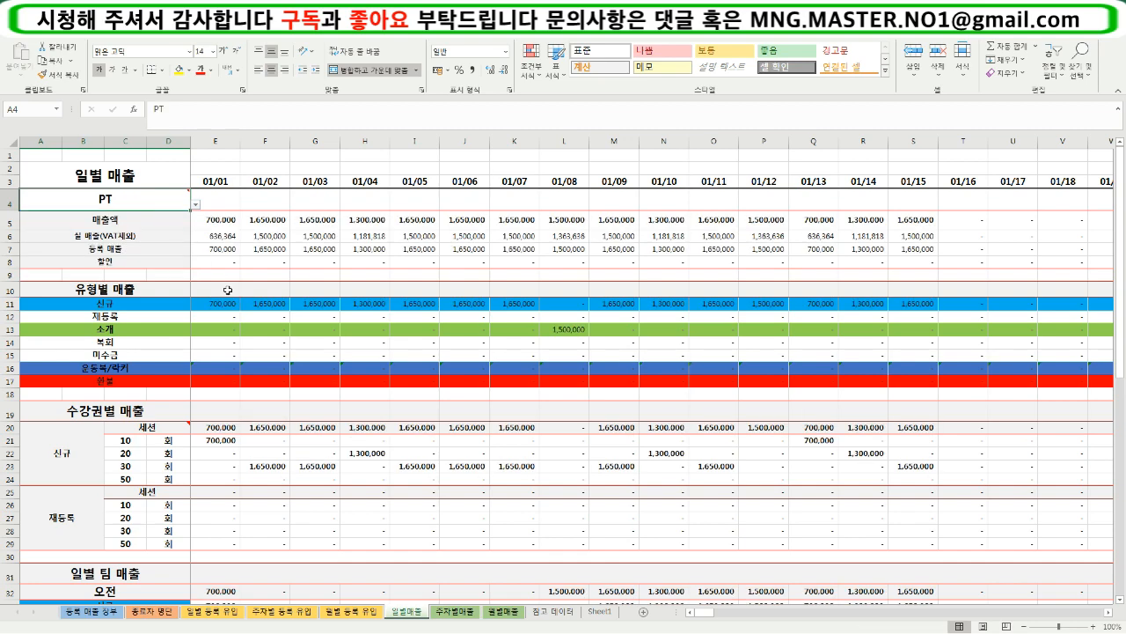
{"action": "left_click", "coordinate": [105, 611]}
{"action": "left_click", "coordinate": [669, 481]}
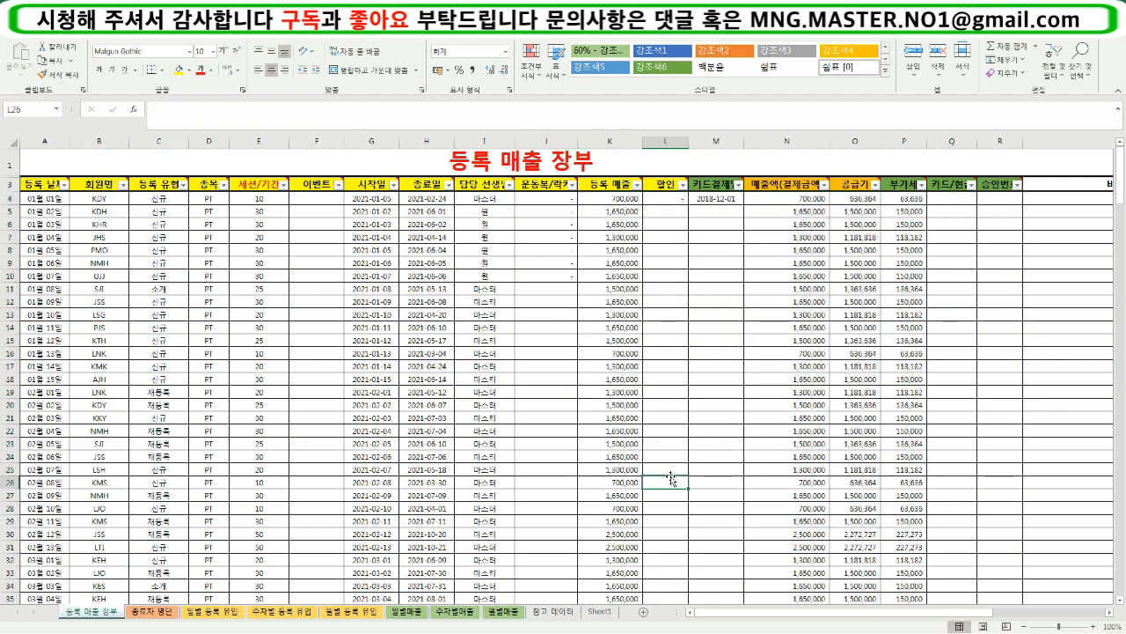
{"action": "left_click", "coordinate": [407, 614]}
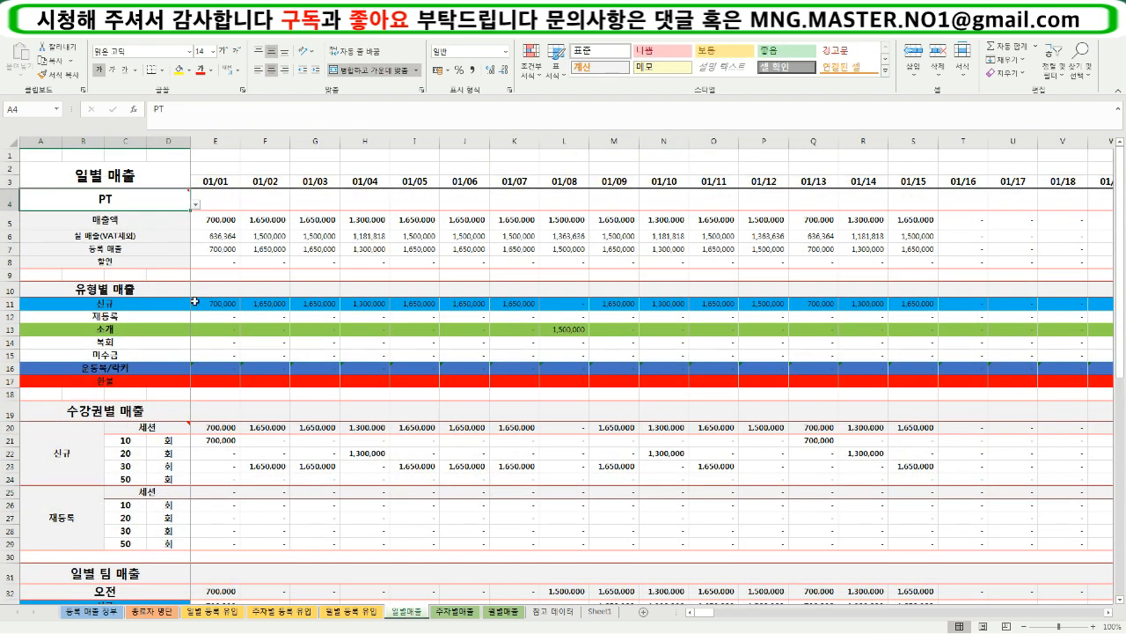
- Reset the category selector in A4 to 종목 선택
{"action": "left_click", "coordinate": [195, 205]}
{"action": "scroll", "coordinate": [194, 233], "scroll_direction": "up", "scroll_amount": 1}
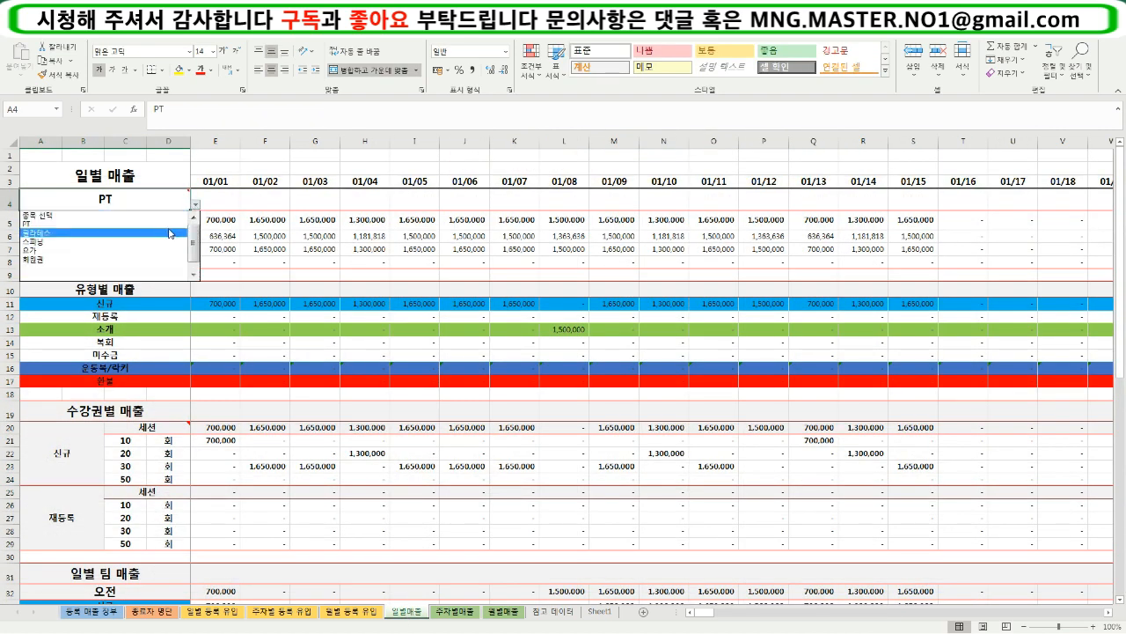
{"action": "left_click", "coordinate": [165, 215]}
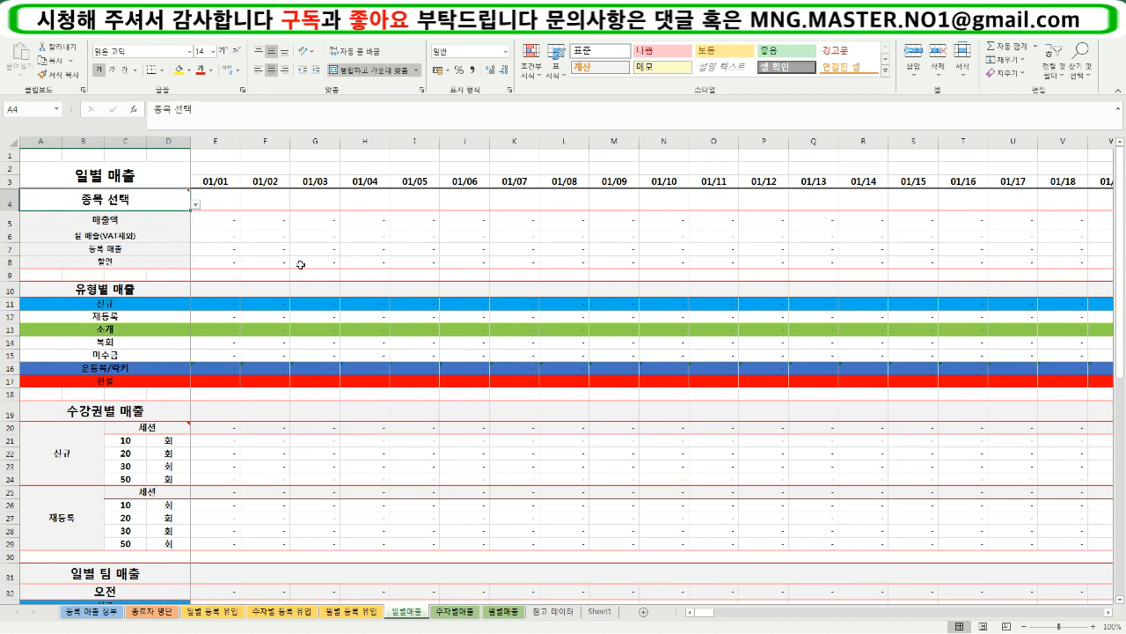
- Switch the 수강권별 매출 section heading in A19 to 수강권별 등록유입
{"action": "left_click", "coordinate": [300, 264]}
{"action": "scroll", "coordinate": [336, 335], "scroll_direction": "down", "scroll_amount": 1}
{"action": "left_click", "coordinate": [119, 363]}
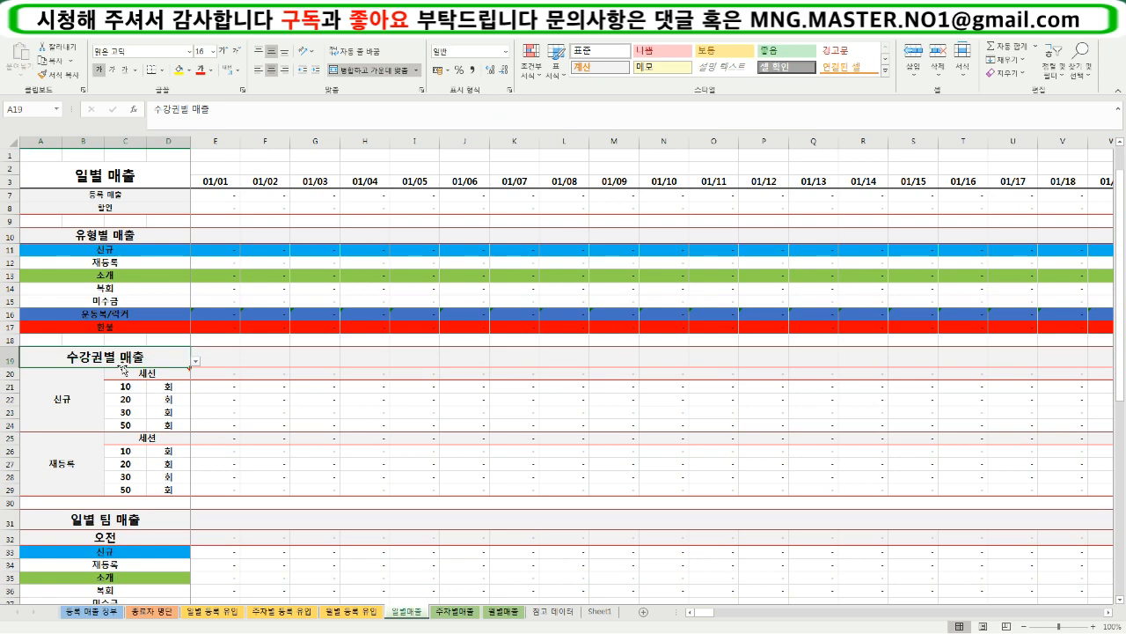
{"action": "scroll", "coordinate": [252, 393], "scroll_direction": "up", "scroll_amount": 1}
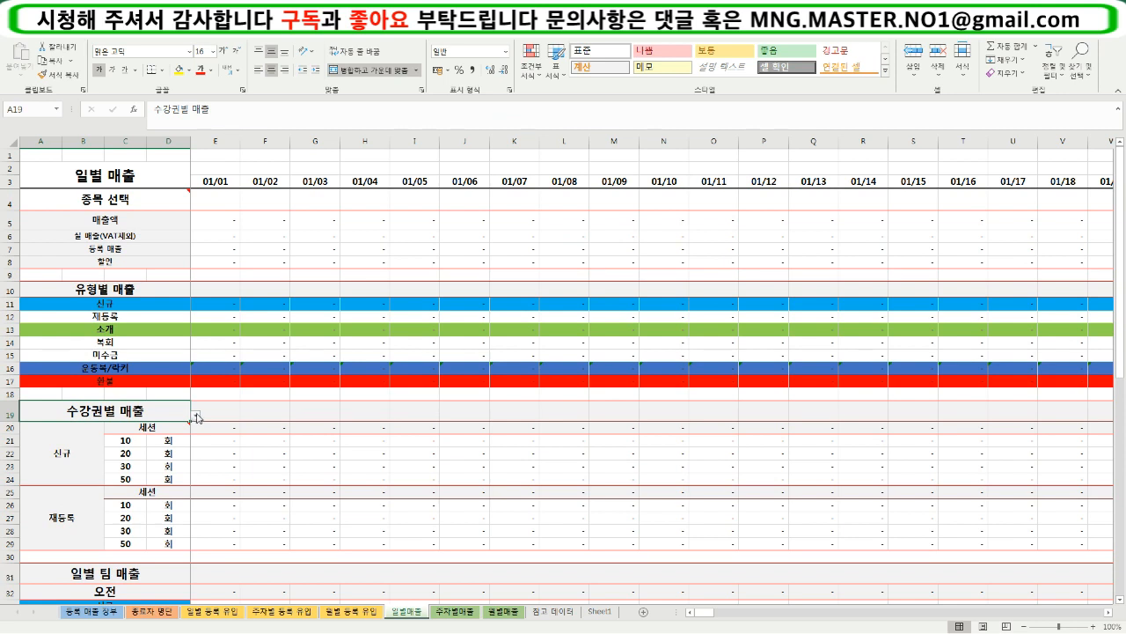
{"action": "left_click", "coordinate": [197, 415]}
{"action": "left_click", "coordinate": [167, 428]}
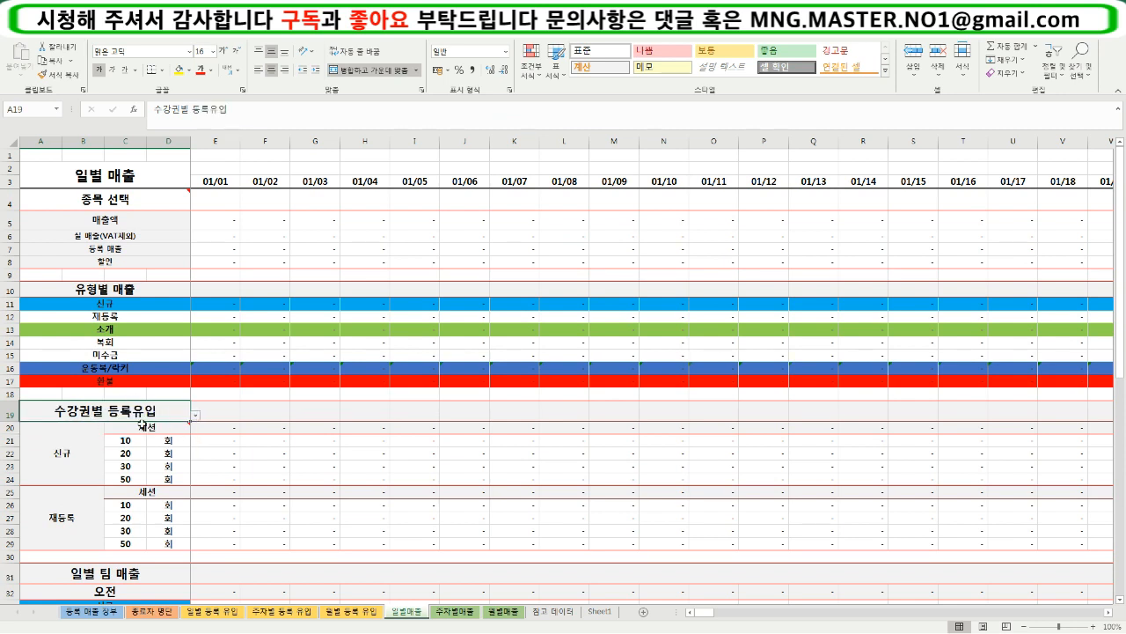
- Inspect the 세션 selector and unit cells of the 수강권별 등록유입 section, and consult the 일별 등록 유입 sheet for comparison
{"action": "left_click", "coordinate": [163, 450]}
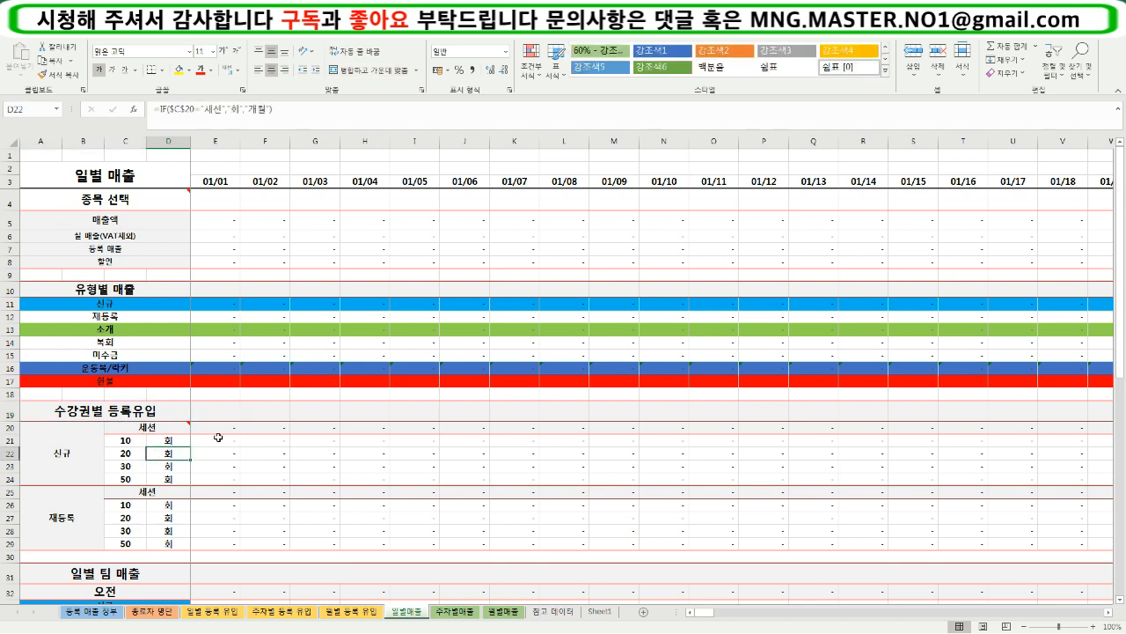
{"action": "left_click", "coordinate": [174, 431]}
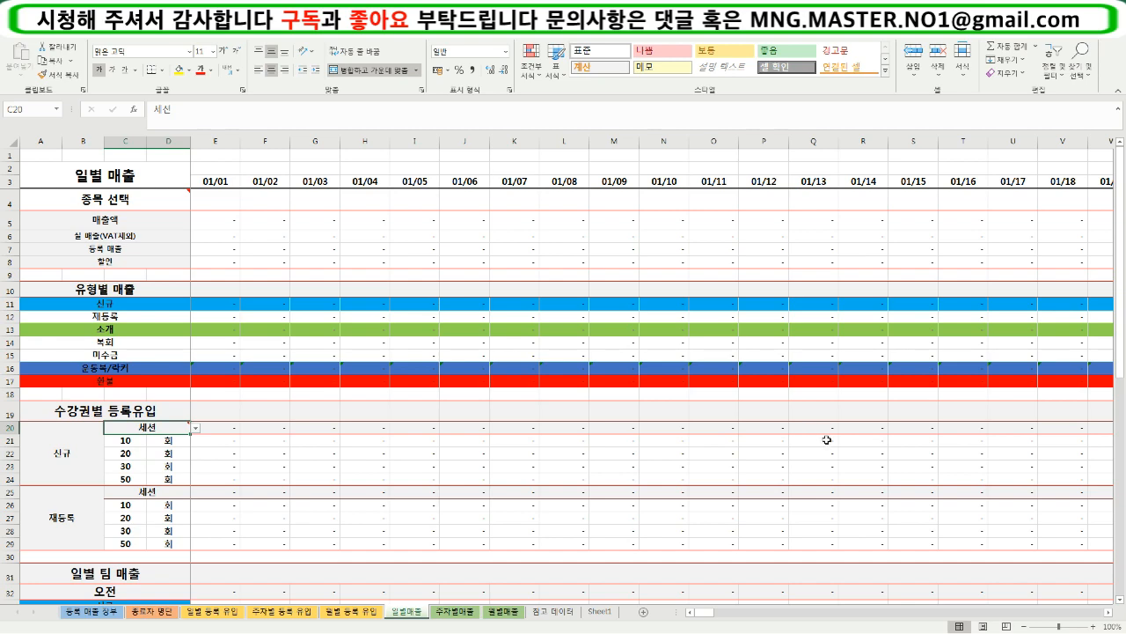
{"action": "left_click", "coordinate": [212, 611]}
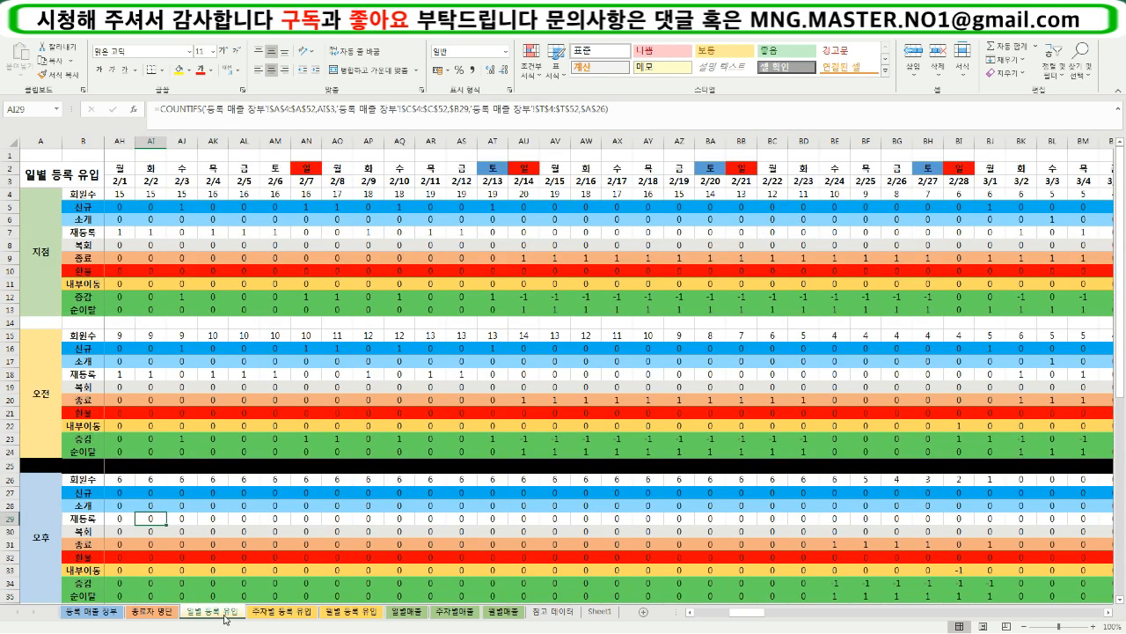
{"action": "left_click", "coordinate": [407, 614]}
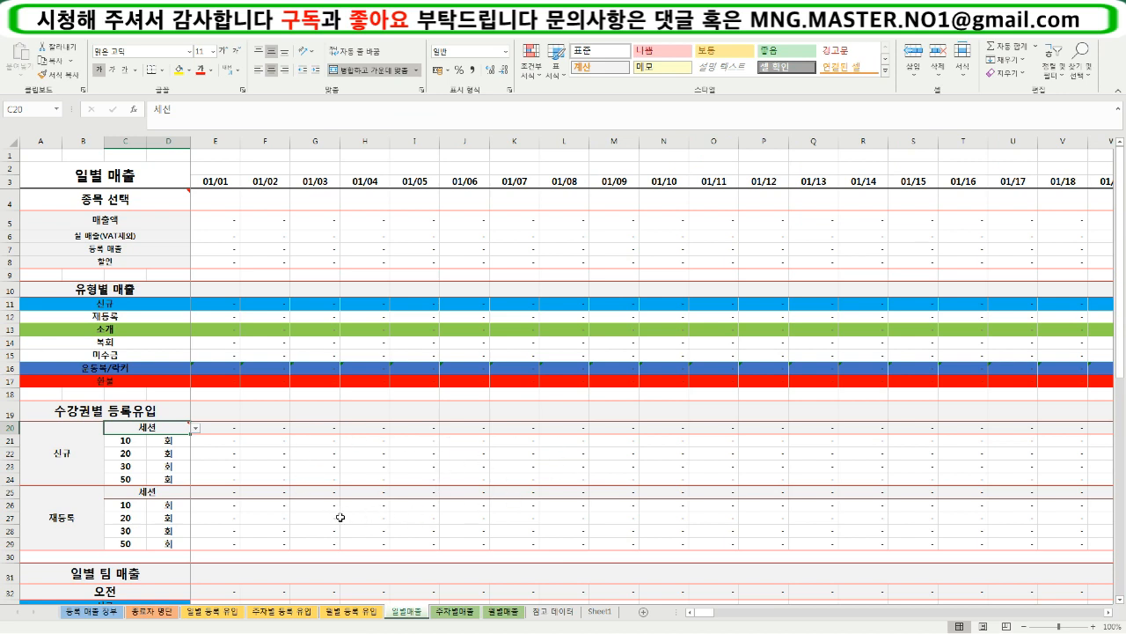
{"action": "left_click", "coordinate": [177, 416]}
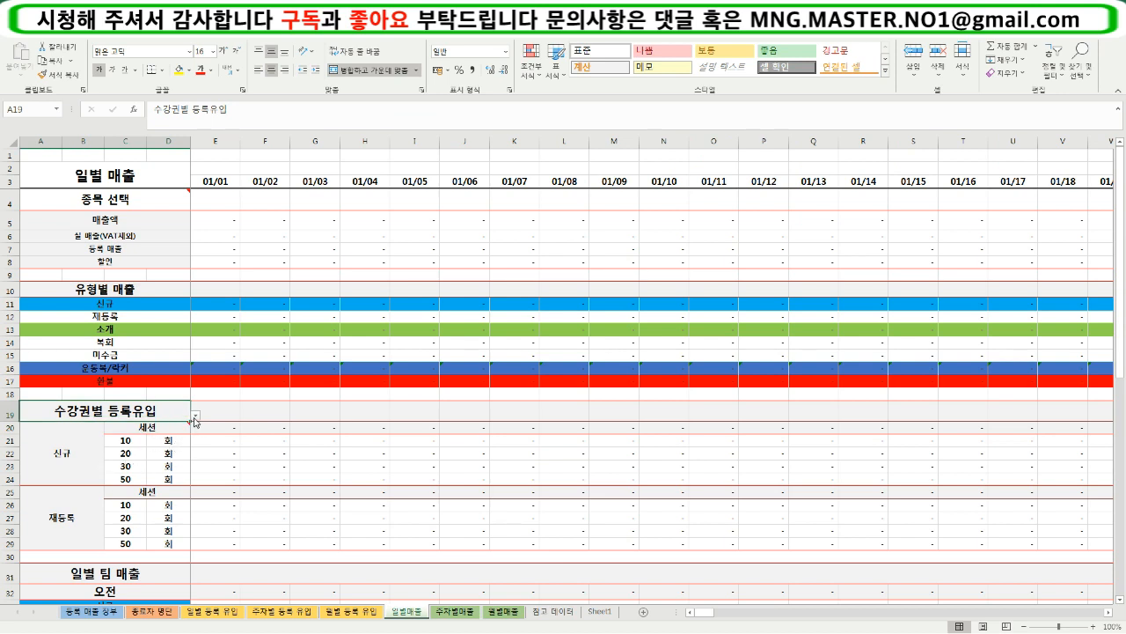
- Consult the 일별 등록 유입 sheet, and switch the section heading in A19 of the 일별매출 sheet to 수강권별 매출
{"action": "left_click", "coordinate": [230, 613]}
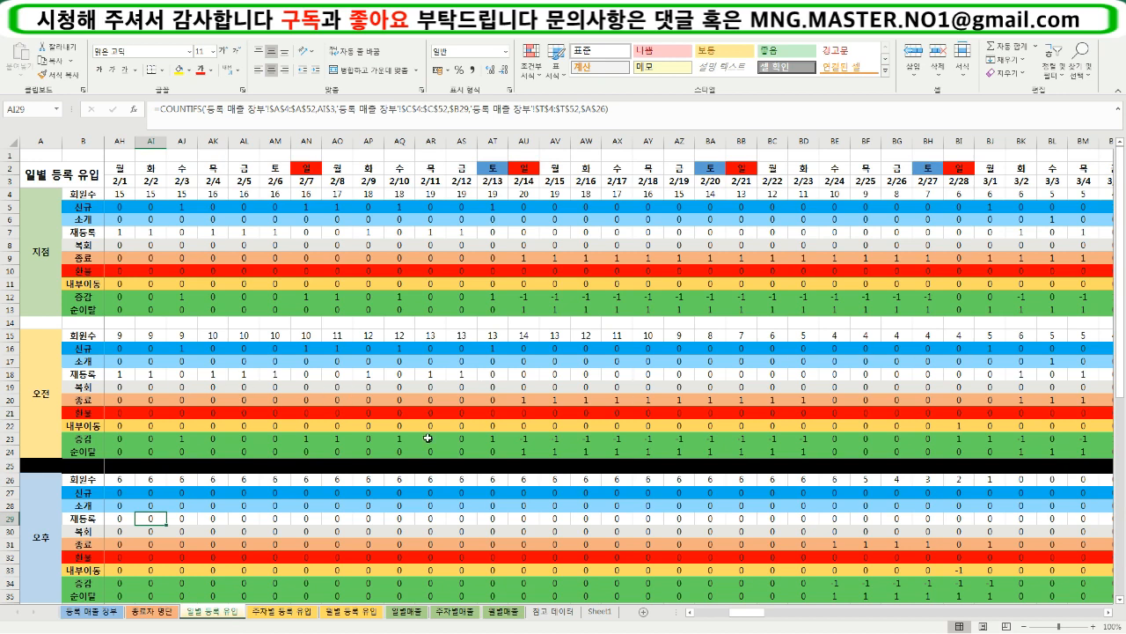
{"action": "left_click", "coordinate": [401, 612]}
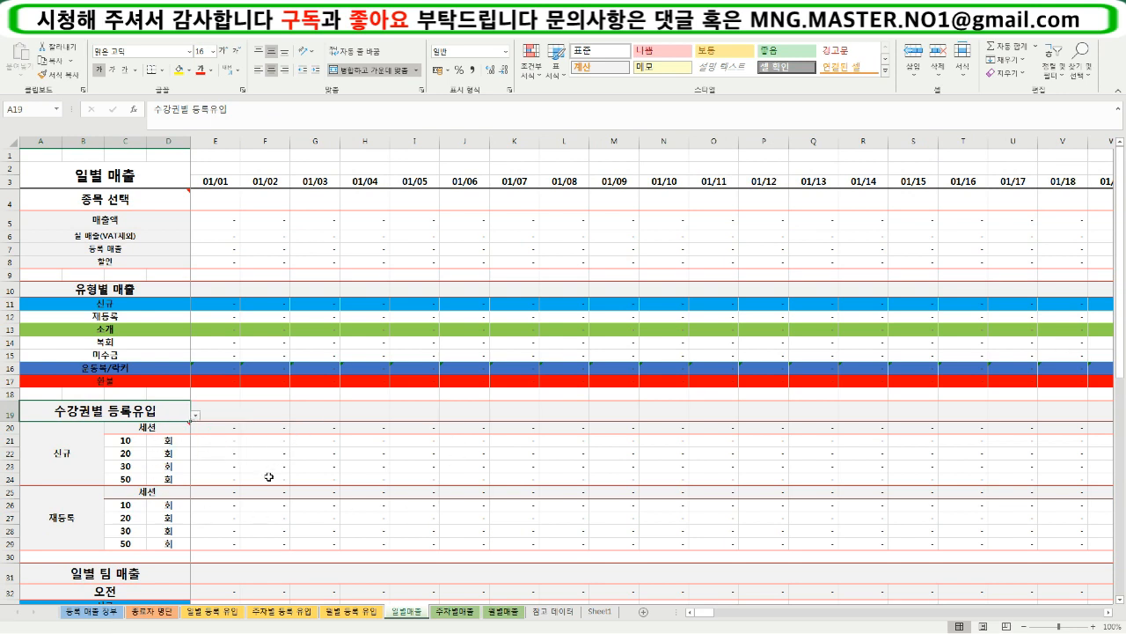
{"action": "left_click", "coordinate": [194, 416]}
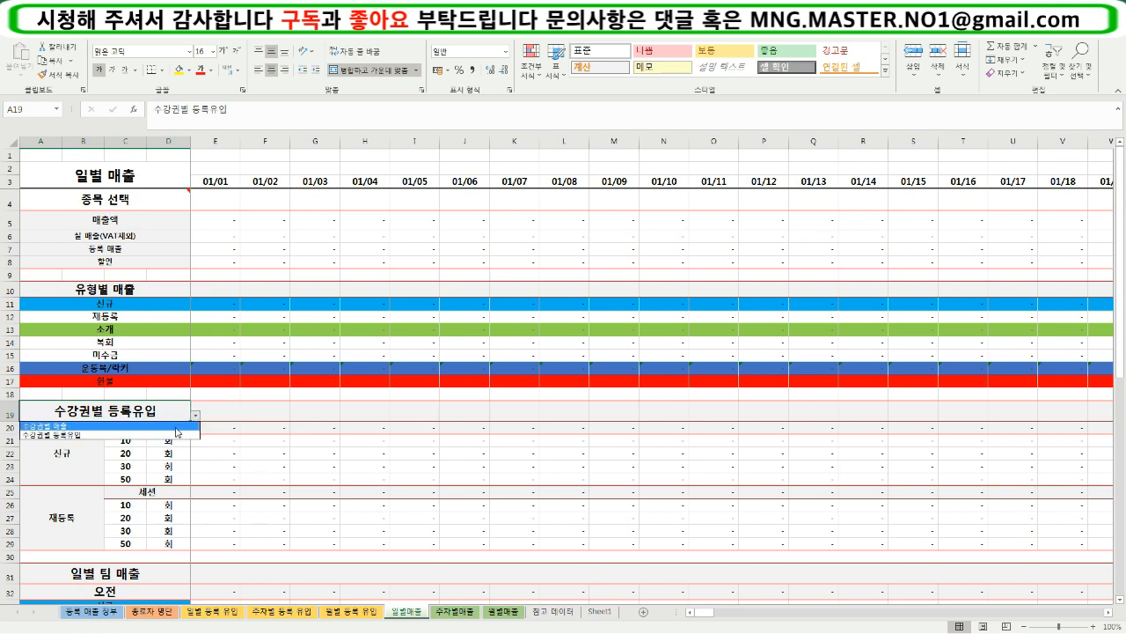
{"action": "left_click", "coordinate": [176, 427]}
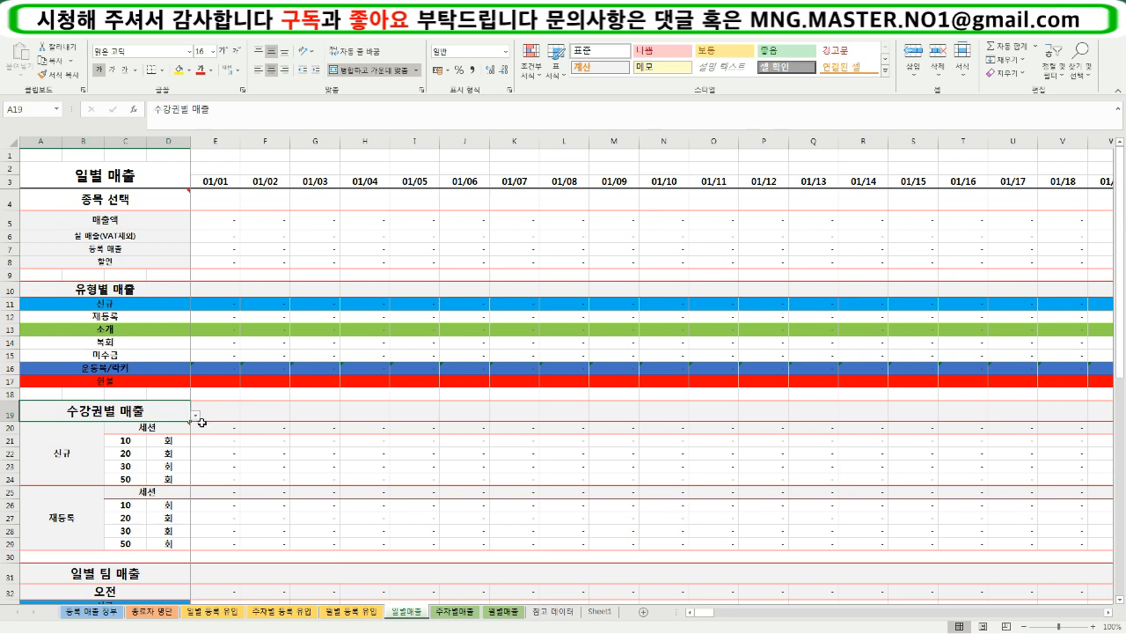
- Review the daily sales table from the category summary down through the 수강권별 매출 section
{"action": "left_click", "coordinate": [319, 464]}
{"action": "scroll", "coordinate": [335, 462], "scroll_direction": "down", "scroll_amount": 1}
{"action": "scroll", "coordinate": [264, 378], "scroll_direction": "up", "scroll_amount": 1}
{"action": "left_click_drag", "start_coordinate": [127, 176], "coordinate": [1009, 560]}
{"action": "left_click", "coordinate": [744, 556]}
{"action": "scroll", "coordinate": [363, 541], "scroll_direction": "down", "scroll_amount": 3}
{"action": "scroll", "coordinate": [360, 544], "scroll_direction": "down", "scroll_amount": 3}
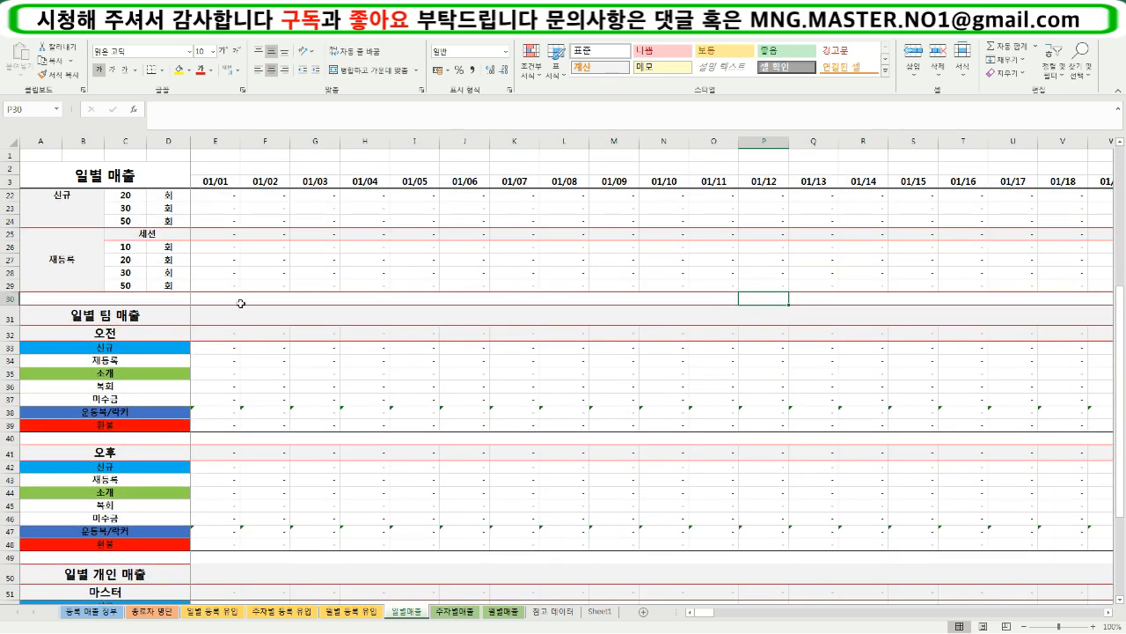
- Examine the 일별 팀 매출 and 일별 개인 매출 sections, including the 오전 and 오후 team headings
{"action": "left_click_drag", "start_coordinate": [180, 317], "coordinate": [916, 540]}
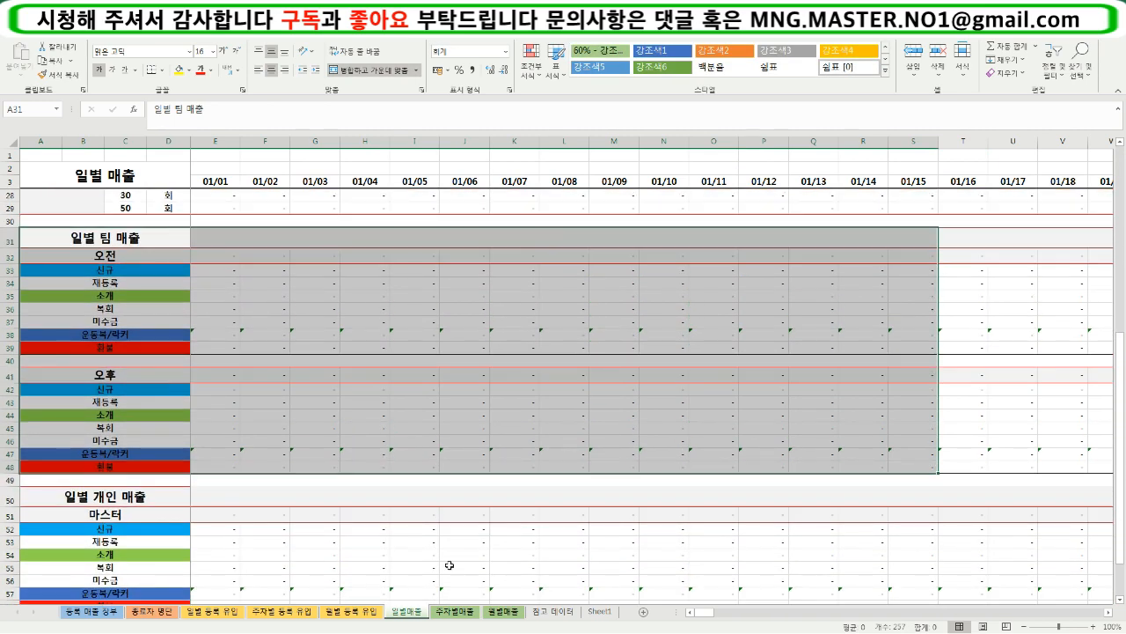
{"action": "left_click_drag", "start_coordinate": [98, 509], "coordinate": [845, 587]}
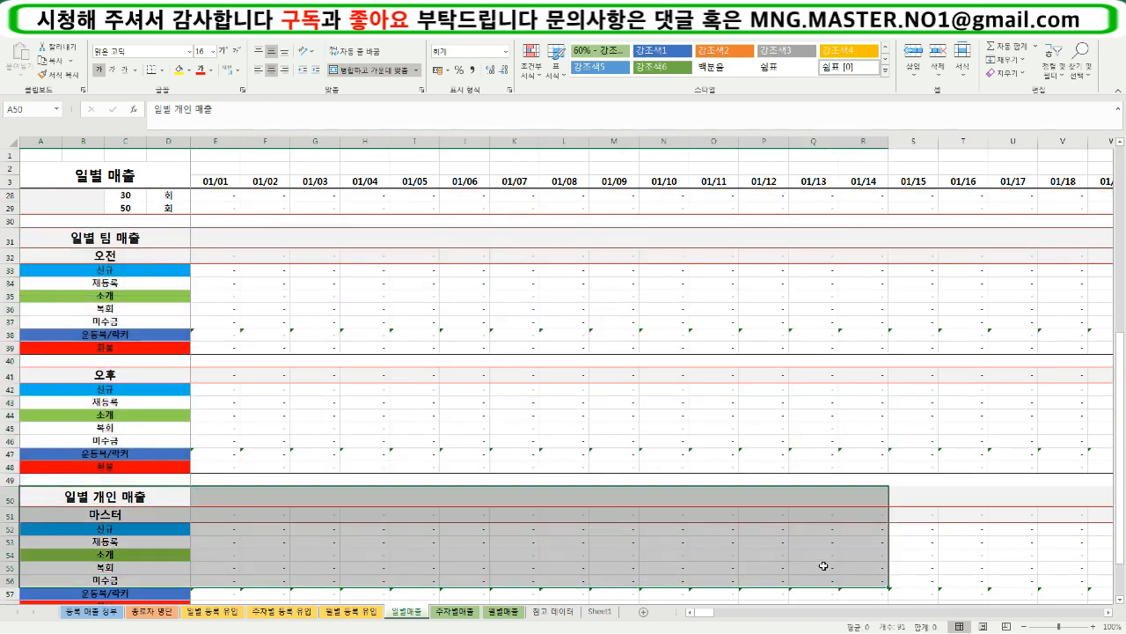
{"action": "scroll", "coordinate": [824, 565], "scroll_direction": "up", "scroll_amount": 2}
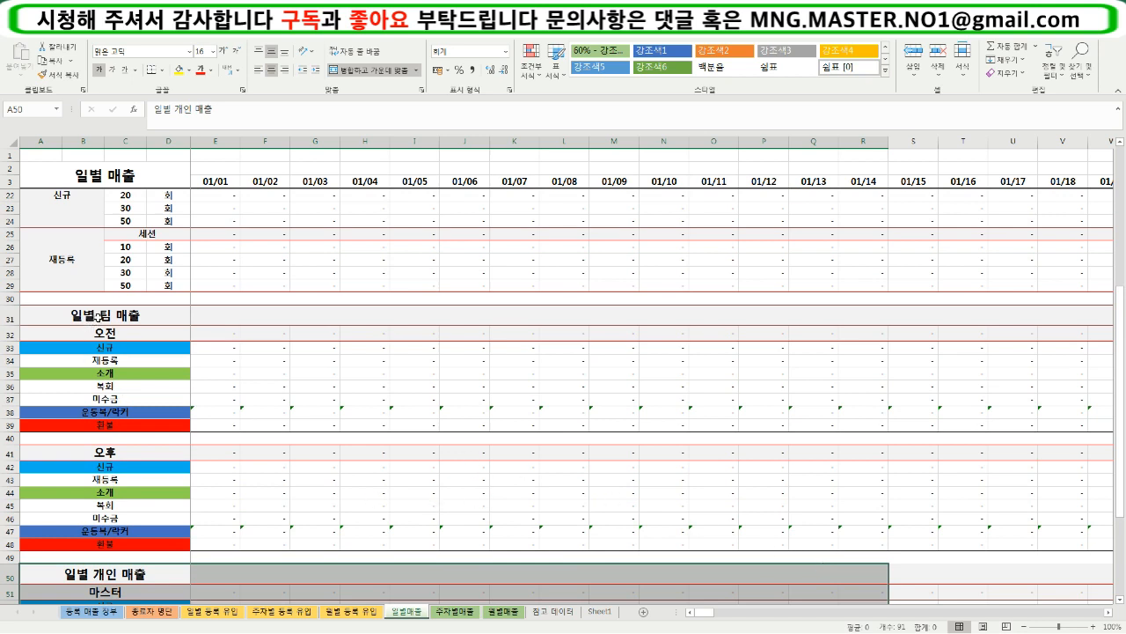
{"action": "left_click", "coordinate": [98, 318]}
{"action": "left_click", "coordinate": [104, 334]}
{"action": "left_click", "coordinate": [149, 455]}
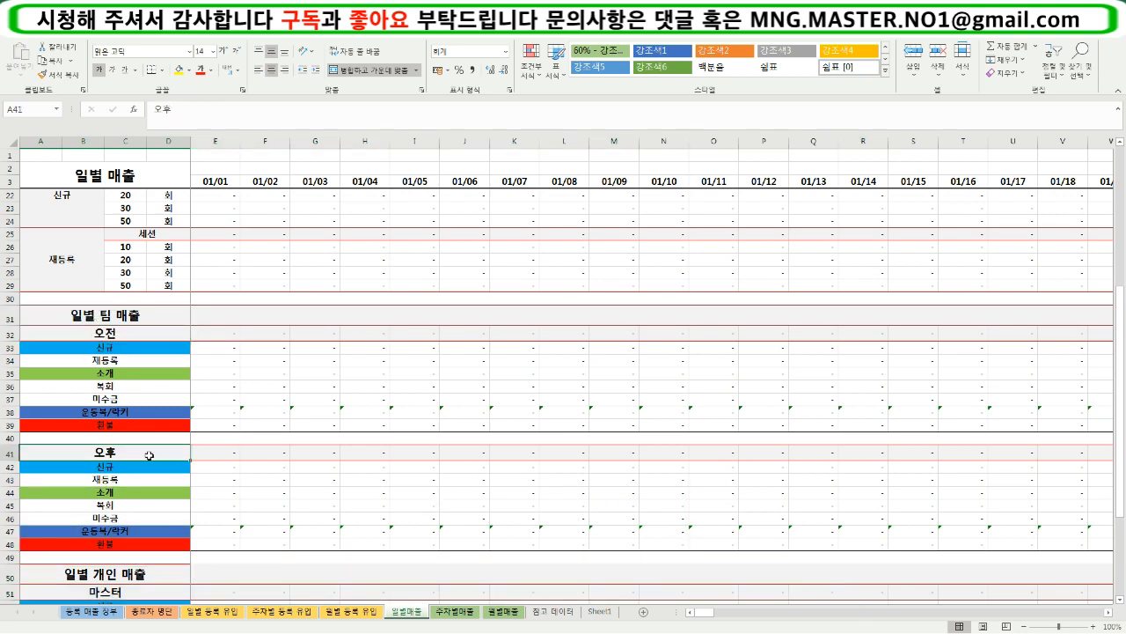
{"action": "left_click", "coordinate": [118, 336]}
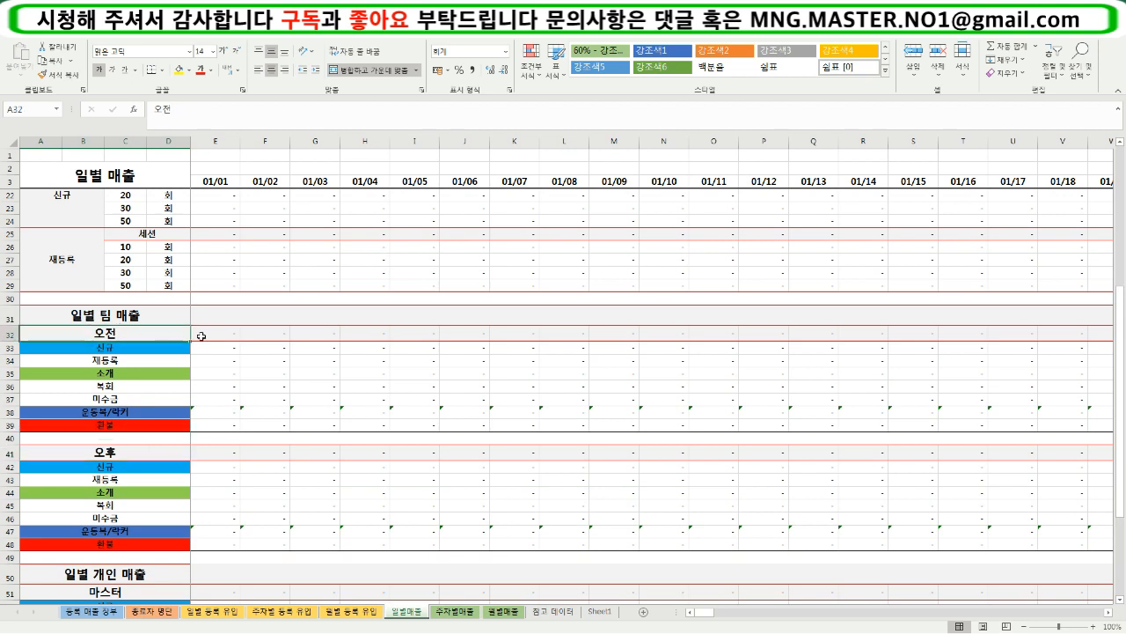
- Check the A19 heading choices again and examine the 오전 and 오후 team sales rows across the dates
{"action": "scroll", "coordinate": [181, 356], "scroll_direction": "up", "scroll_amount": 3}
{"action": "left_click", "coordinate": [192, 281]}
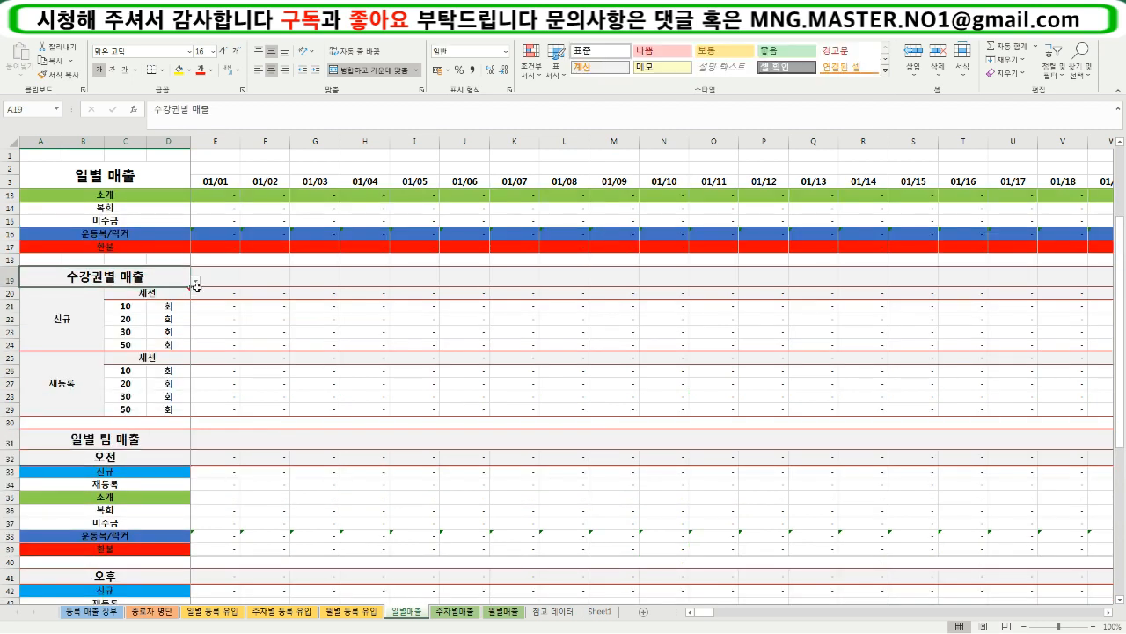
{"action": "left_click", "coordinate": [195, 284]}
{"action": "left_click", "coordinate": [202, 349]}
{"action": "scroll", "coordinate": [219, 431], "scroll_direction": "down", "scroll_amount": 2}
{"action": "scroll", "coordinate": [218, 432], "scroll_direction": "down", "scroll_amount": 2}
{"action": "left_click_drag", "start_coordinate": [148, 294], "coordinate": [751, 430]}
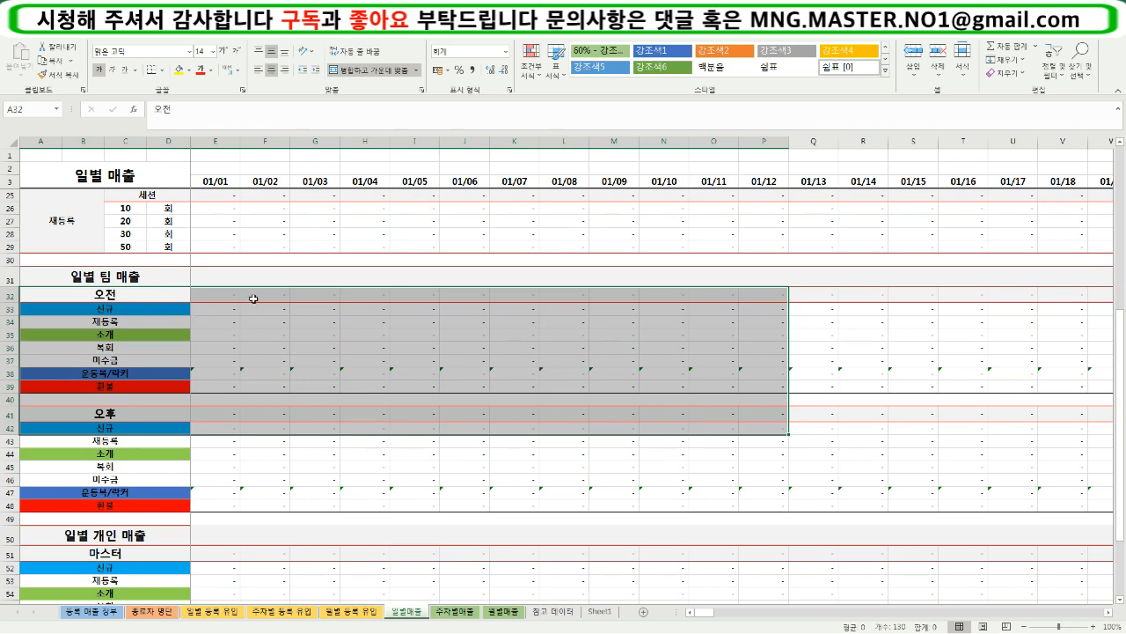
{"action": "left_click", "coordinate": [264, 360]}
{"action": "left_click_drag", "start_coordinate": [129, 294], "coordinate": [989, 502]}
{"action": "scroll", "coordinate": [654, 523], "scroll_direction": "down", "scroll_amount": 2}
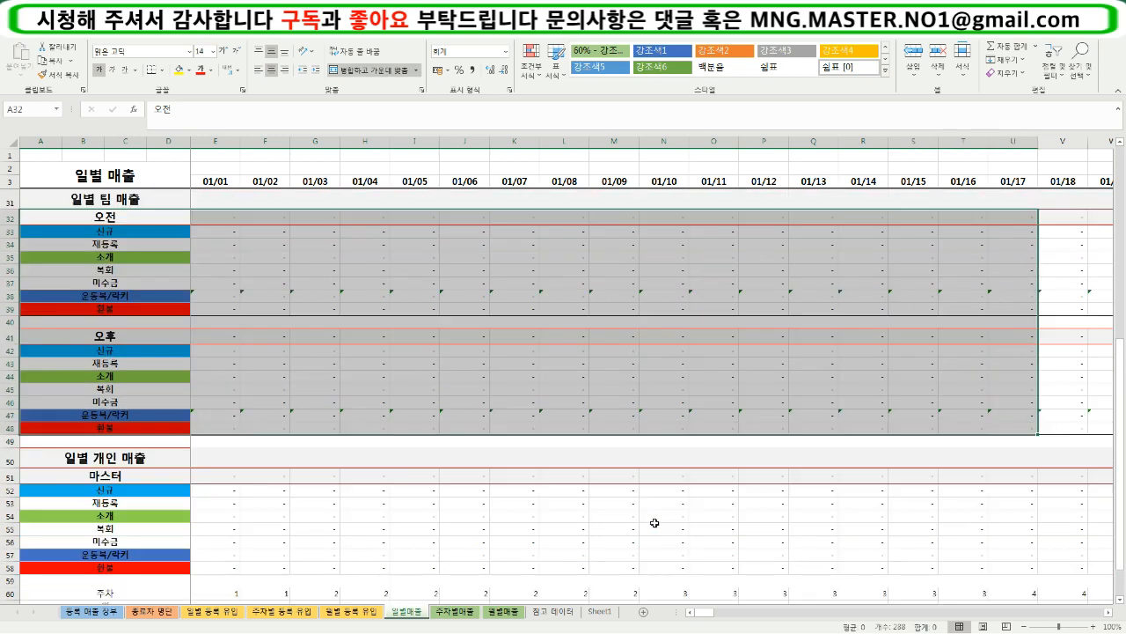
- Set the instructor selector in A51 of the 일별 개인 매출 section to the second instructor in the list
{"action": "left_click", "coordinate": [182, 474]}
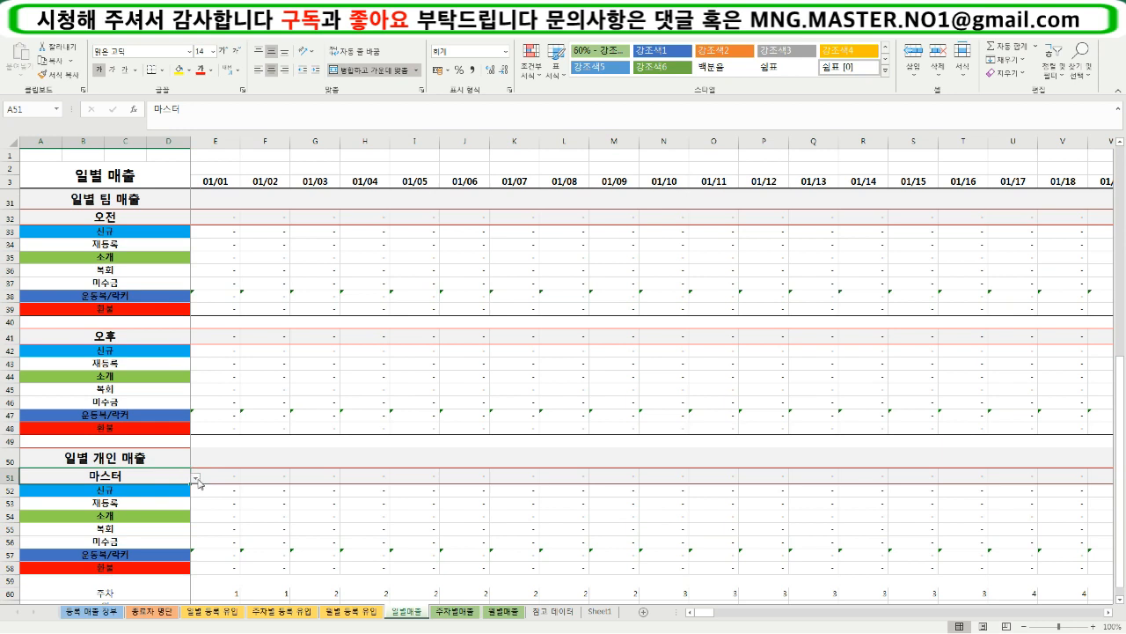
{"action": "left_click", "coordinate": [196, 482]}
{"action": "left_click", "coordinate": [224, 482]}
{"action": "scroll", "coordinate": [197, 485], "scroll_direction": "down", "scroll_amount": 2}
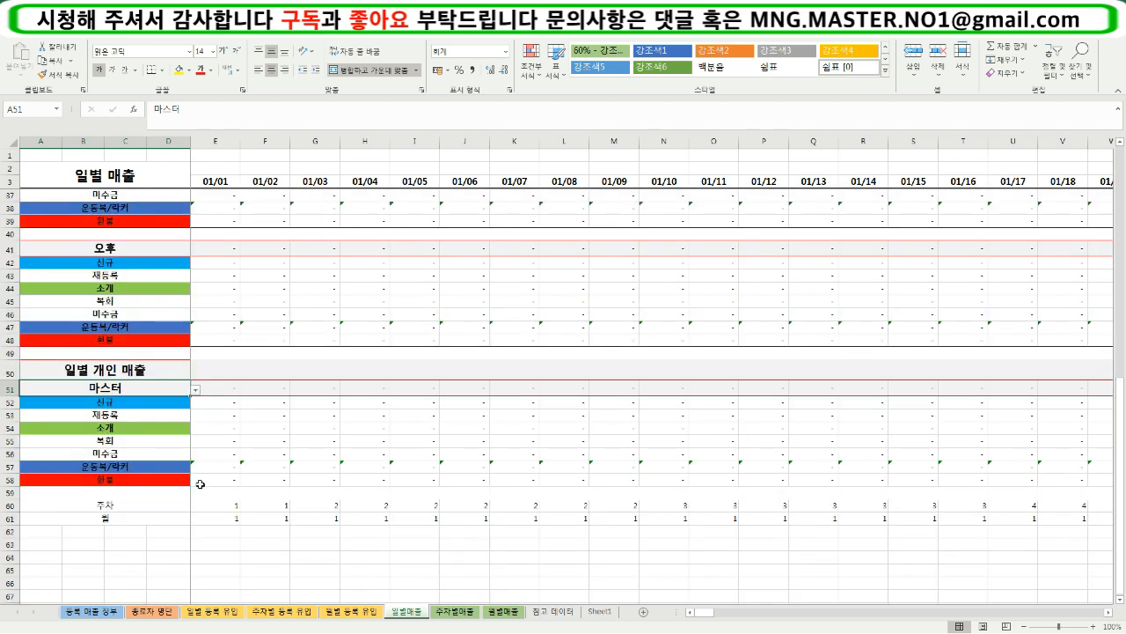
{"action": "left_click", "coordinate": [195, 390]}
{"action": "left_click", "coordinate": [181, 412]}
{"action": "left_click", "coordinate": [195, 391]}
{"action": "left_click", "coordinate": [180, 412]}
{"action": "left_click", "coordinate": [200, 412]}
{"action": "left_click", "coordinate": [170, 390]}
{"action": "left_click", "coordinate": [196, 390]}
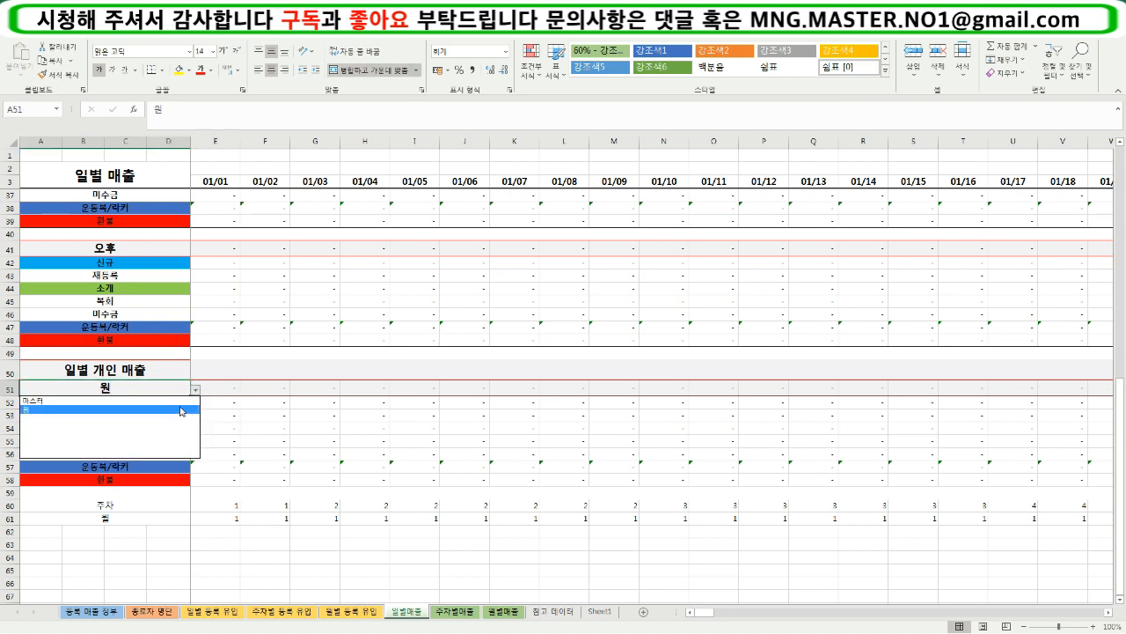
{"action": "left_click", "coordinate": [181, 406]}
- Toggle the instructor selector in A51 between the two instructors and leave it set to 마스터
{"action": "left_click", "coordinate": [196, 390]}
{"action": "left_click", "coordinate": [179, 402]}
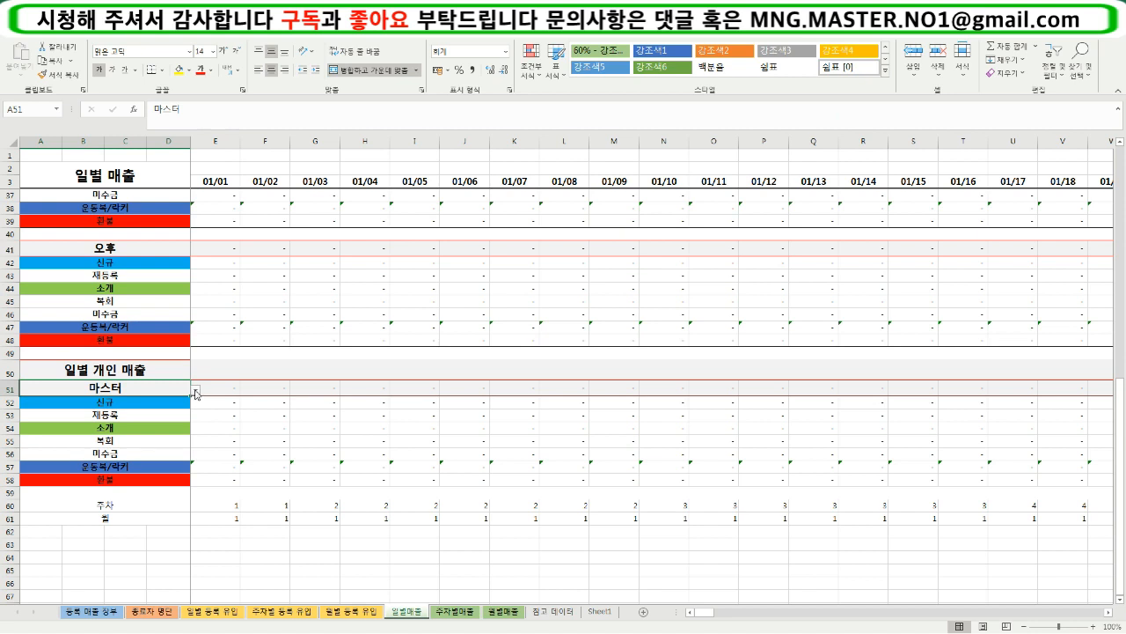
{"action": "left_click", "coordinate": [195, 391]}
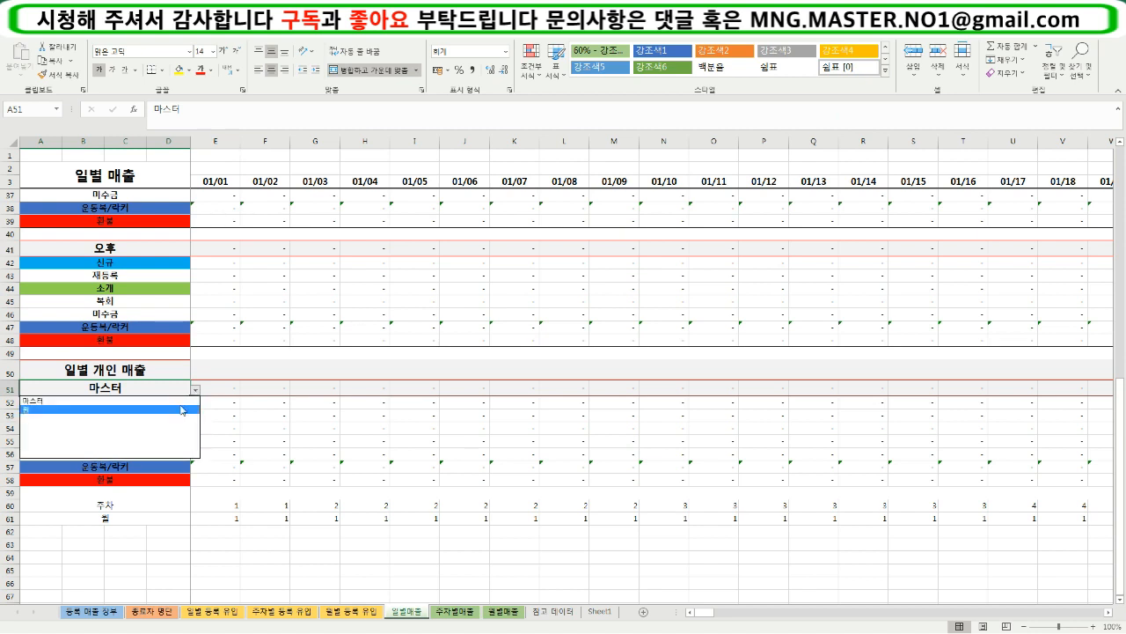
{"action": "left_click", "coordinate": [181, 409]}
{"action": "left_click", "coordinate": [195, 390]}
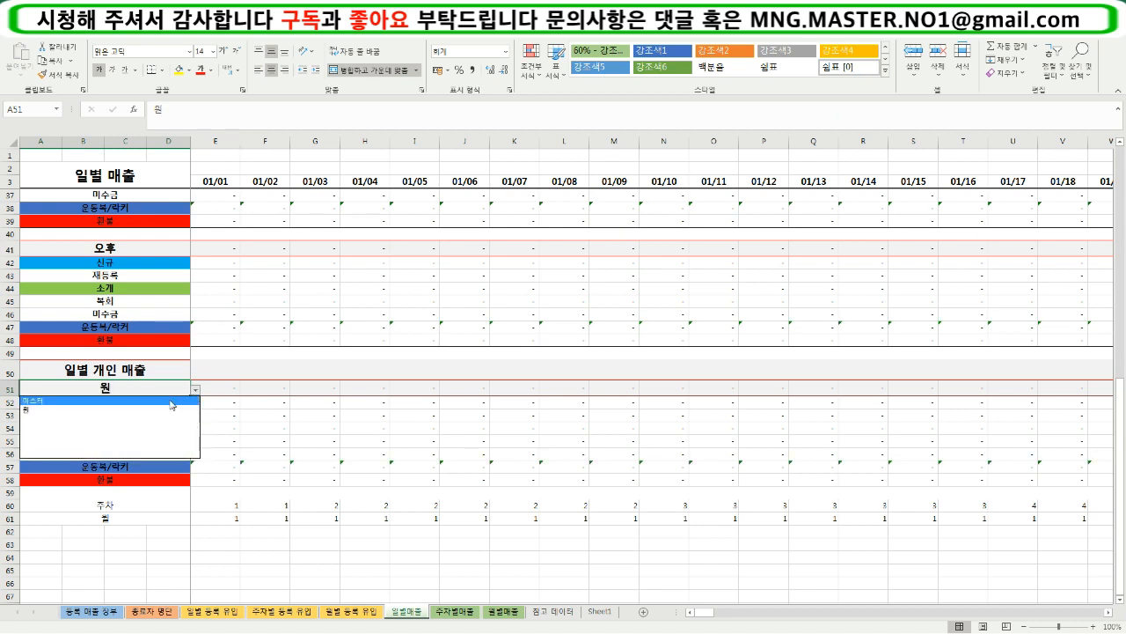
{"action": "left_click", "coordinate": [174, 401]}
- Review the 오후 team rows and the whole 일별 팀 매출 block once more, including a cell formula from 일별 개인 매출
{"action": "scroll", "coordinate": [211, 423], "scroll_direction": "up", "scroll_amount": 1}
{"action": "left_click_drag", "start_coordinate": [106, 413], "coordinate": [966, 521]}
{"action": "left_click", "coordinate": [263, 486]}
{"action": "scroll", "coordinate": [214, 490], "scroll_direction": "up", "scroll_amount": 4}
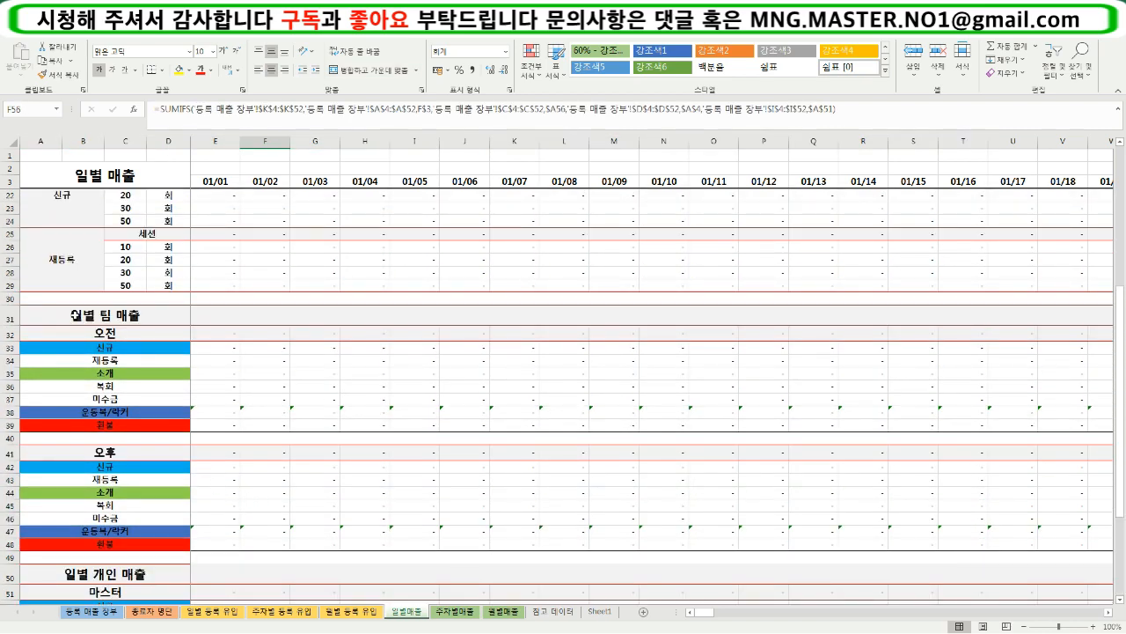
{"action": "left_click_drag", "start_coordinate": [75, 315], "coordinate": [1046, 547]}
{"action": "scroll", "coordinate": [495, 466], "scroll_direction": "up", "scroll_amount": 6}
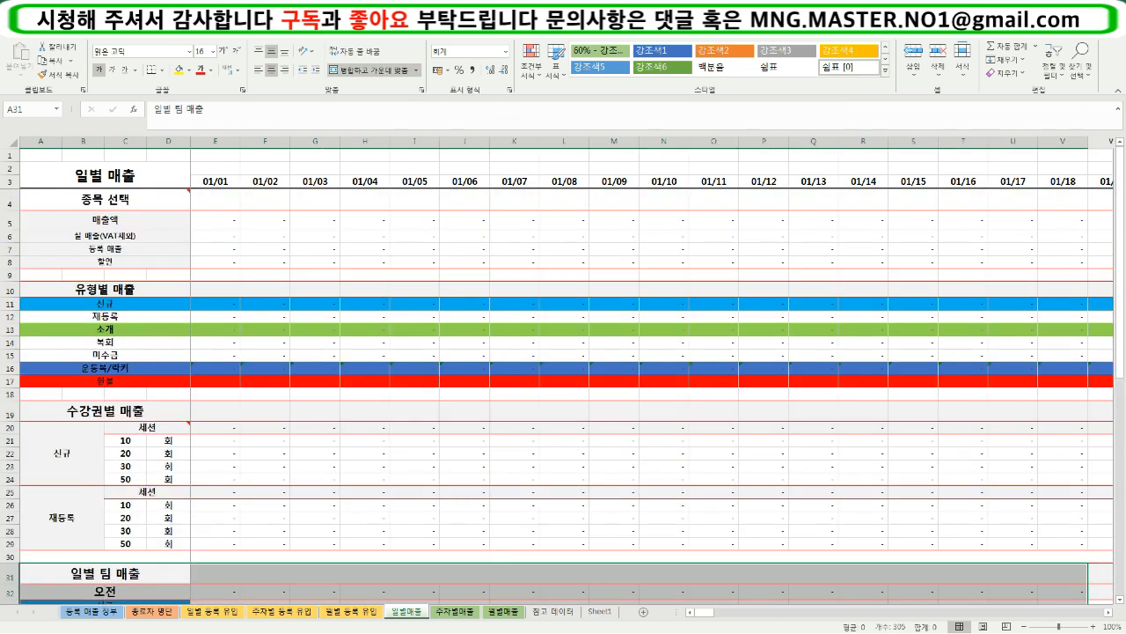
- Inspect the formulas of sample cells in the 할인 row, the 유형별 매출 section and the 수강권별 매출 section
{"action": "left_click", "coordinate": [373, 507]}
{"action": "left_click", "coordinate": [263, 261]}
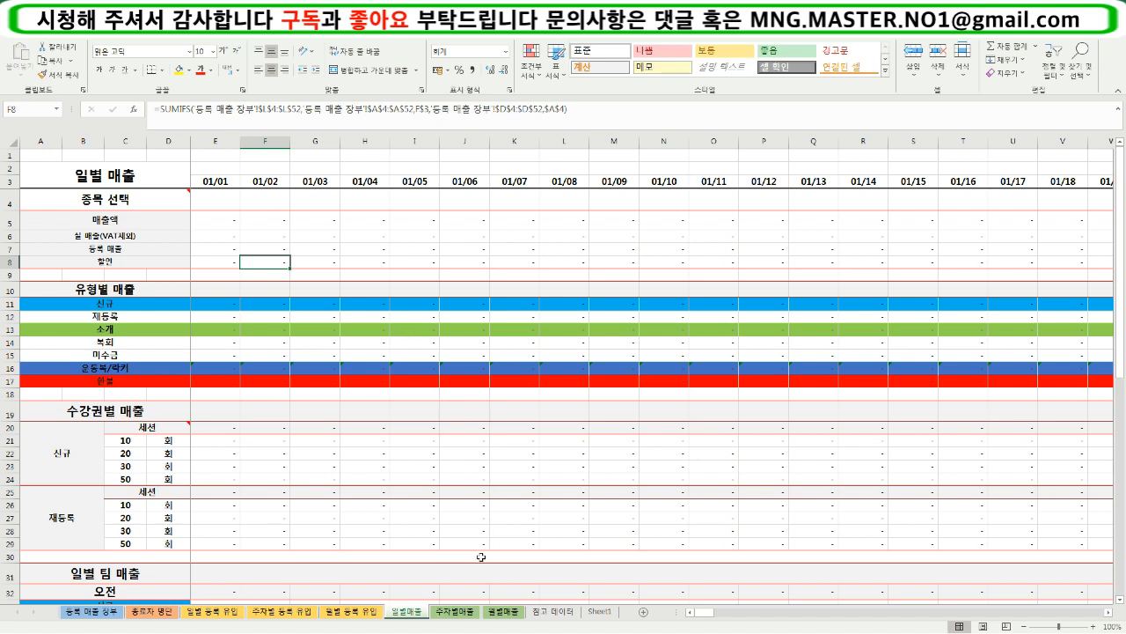
{"action": "left_click", "coordinate": [404, 533]}
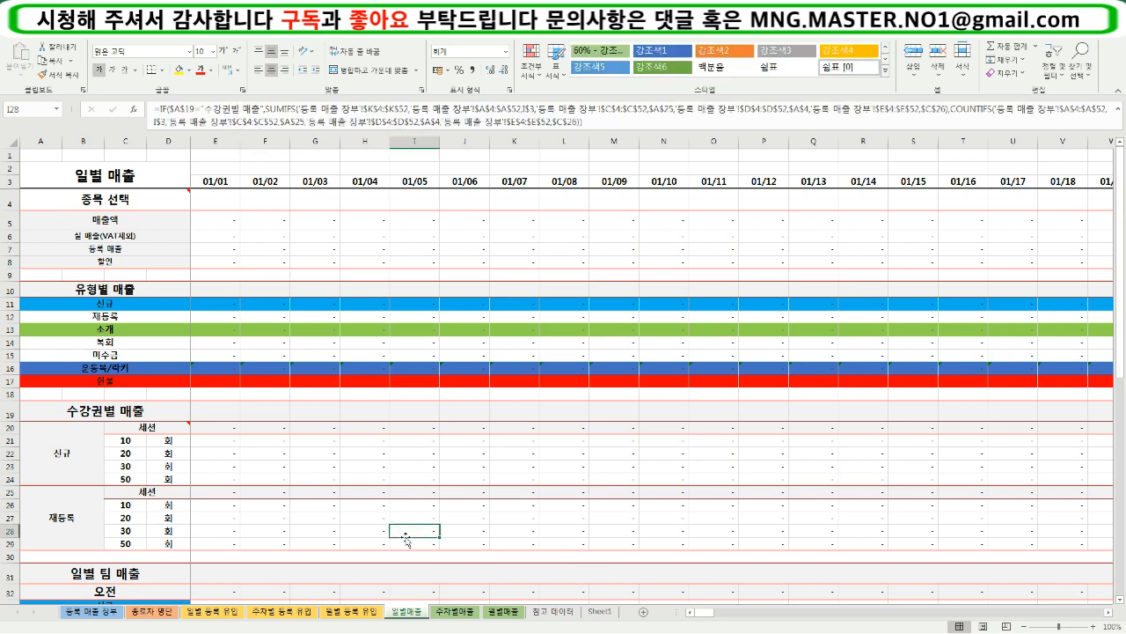
{"action": "left_click", "coordinate": [260, 527]}
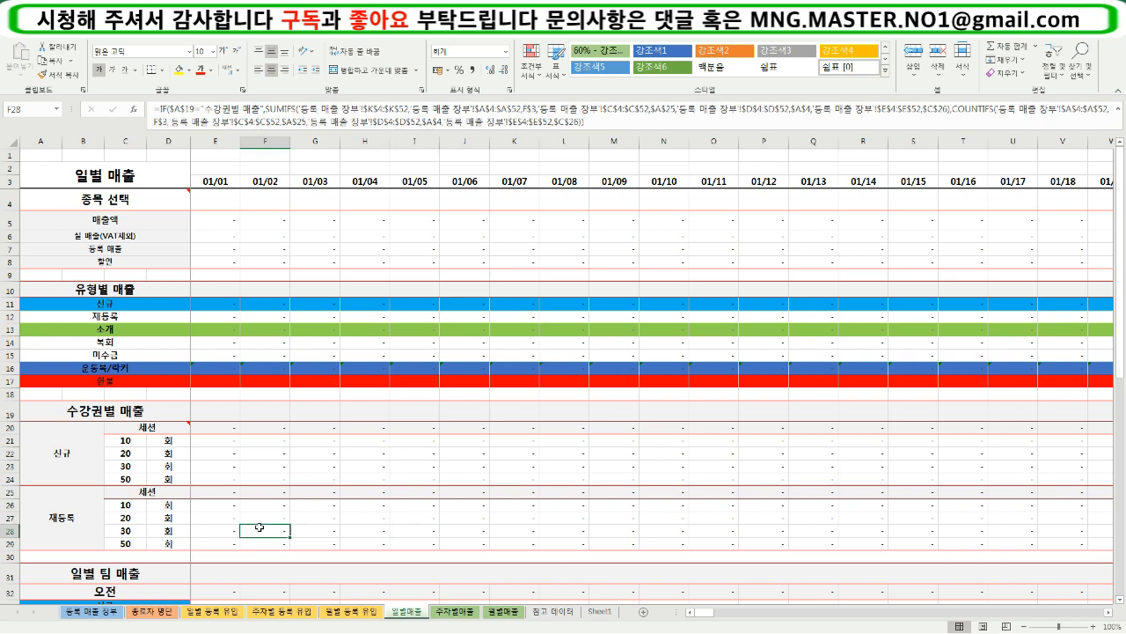
{"action": "left_click", "coordinate": [256, 377]}
{"action": "left_click", "coordinate": [259, 414]}
{"action": "left_click", "coordinate": [261, 480]}
- Examine the registration rows of the 등록 매출 장부 sheet that feed the daily sales formulas
{"action": "left_click", "coordinate": [117, 615]}
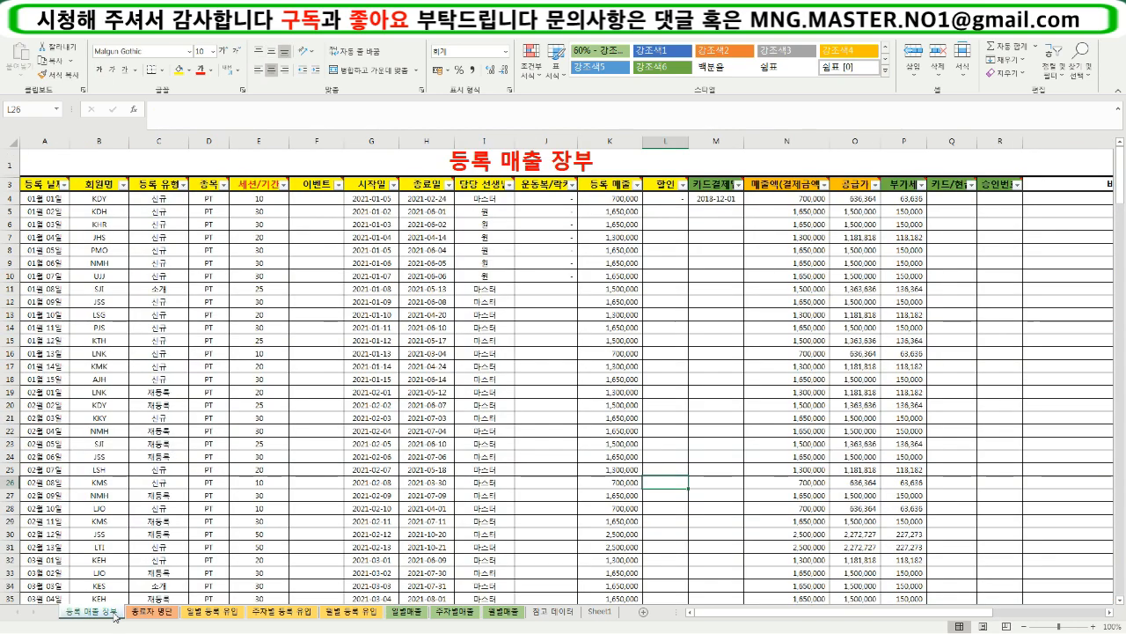
{"action": "left_click_drag", "start_coordinate": [62, 199], "coordinate": [900, 533]}
{"action": "left_click", "coordinate": [514, 532]}
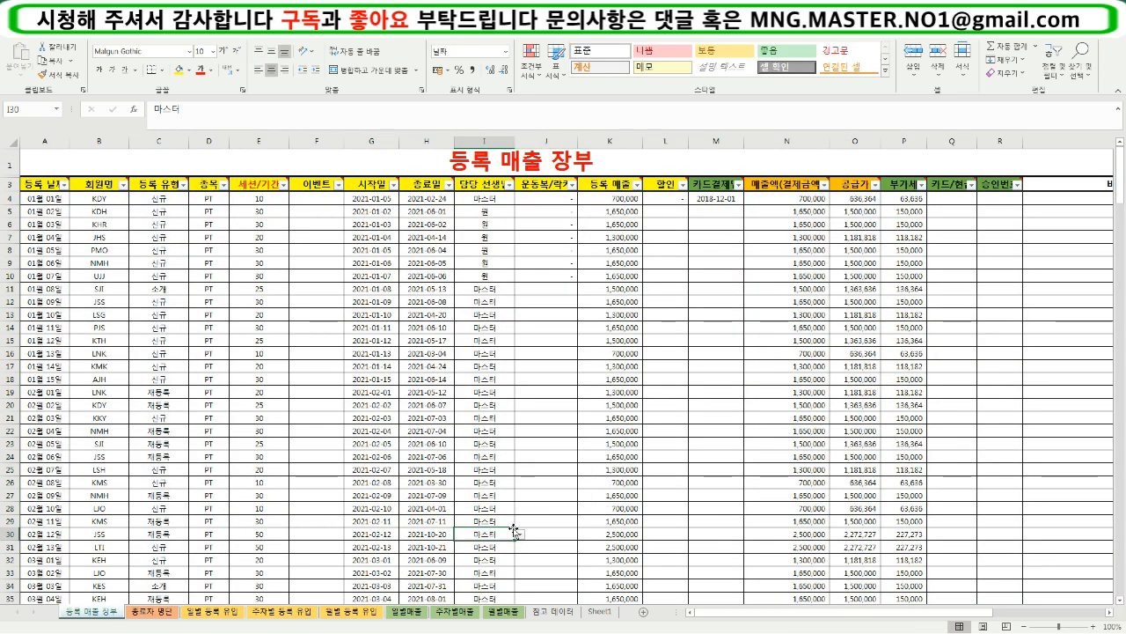
{"action": "scroll", "coordinate": [514, 530], "scroll_direction": "down", "scroll_amount": 5}
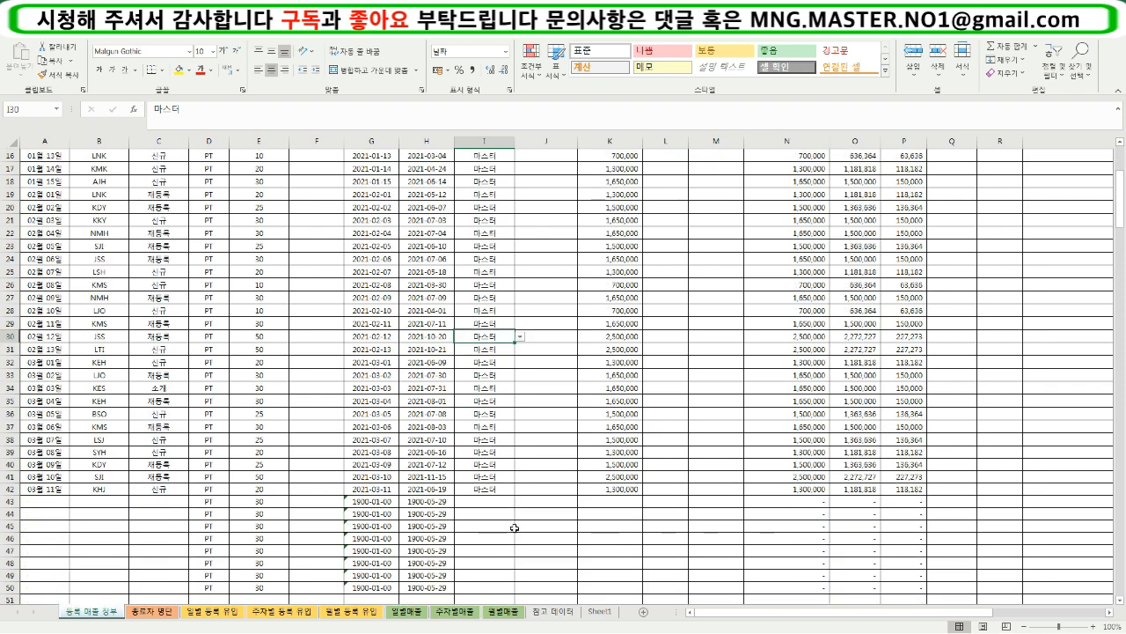
{"action": "scroll", "coordinate": [514, 528], "scroll_direction": "up", "scroll_amount": 5}
- Set the category selector in A4 of the 일별매출 sheet to PT
{"action": "left_click", "coordinate": [418, 611]}
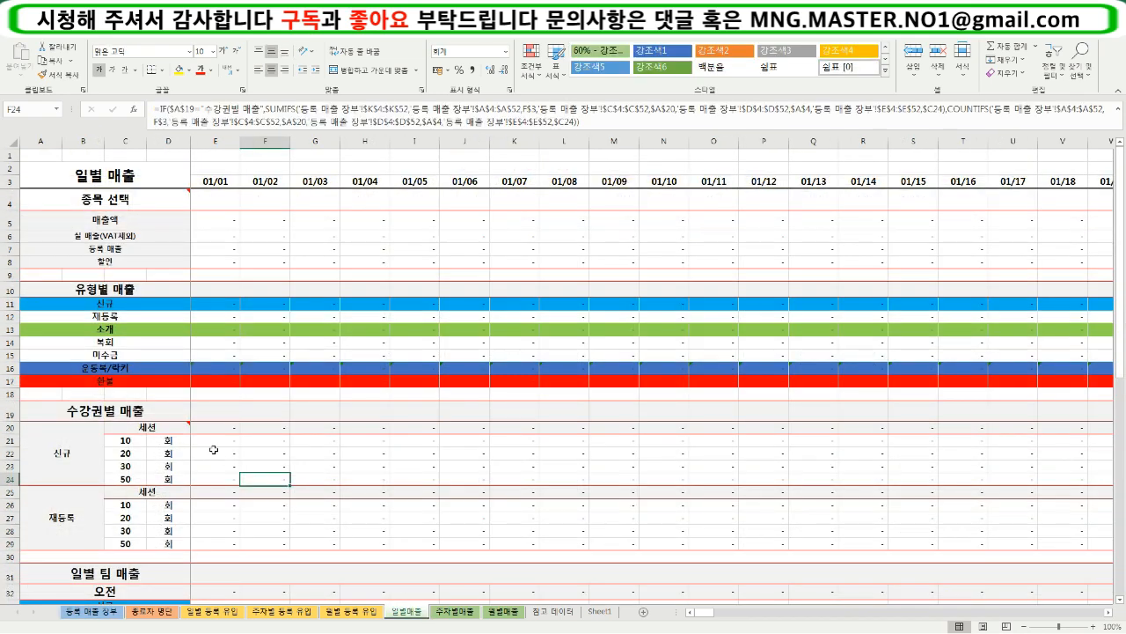
{"action": "left_click", "coordinate": [211, 235]}
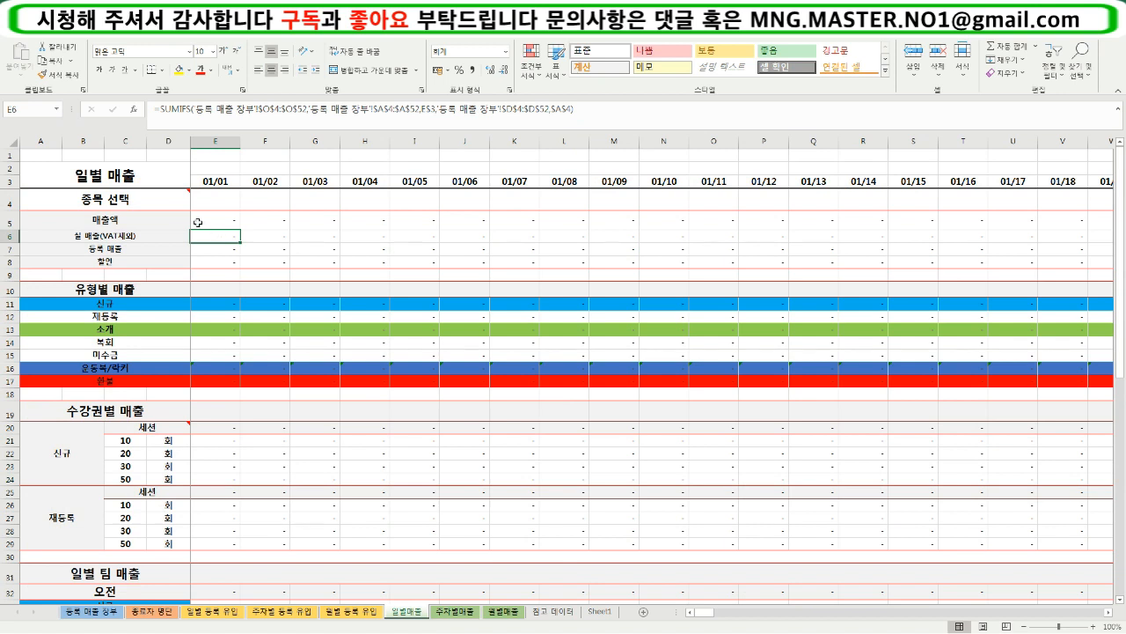
{"action": "left_click", "coordinate": [167, 200]}
{"action": "left_click", "coordinate": [195, 204]}
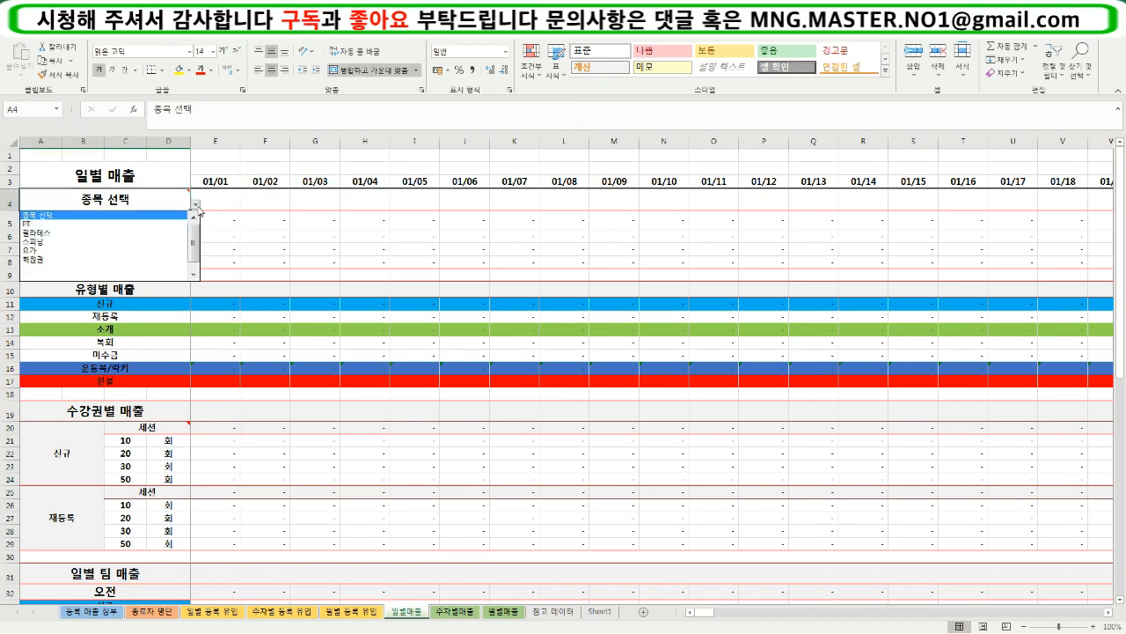
{"action": "left_click", "coordinate": [173, 225]}
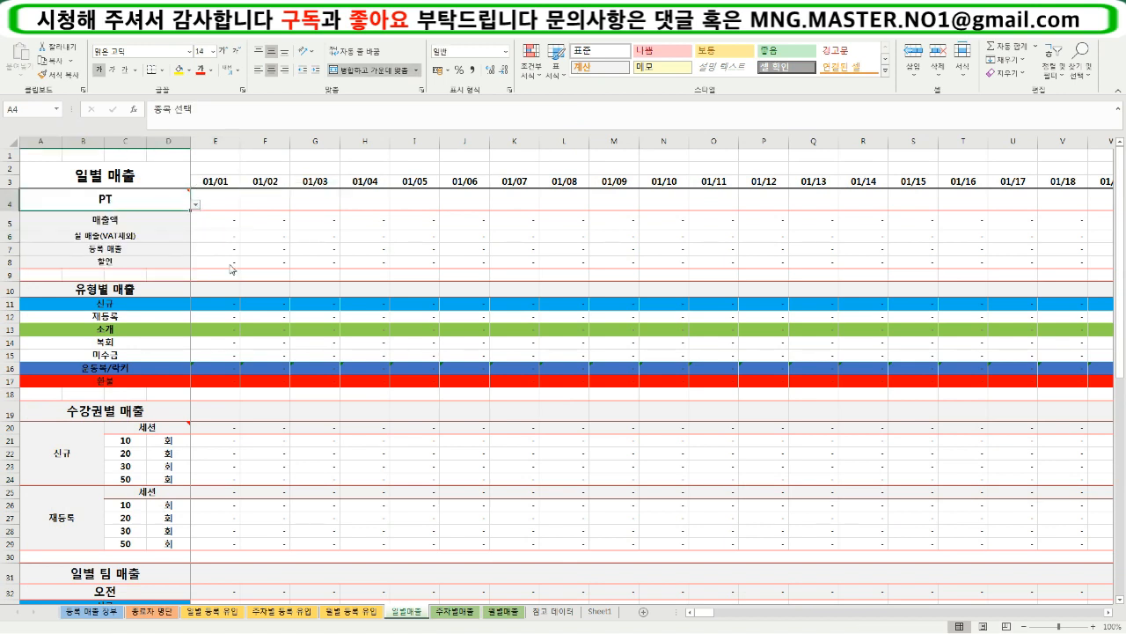
{"action": "left_click", "coordinate": [226, 209]}
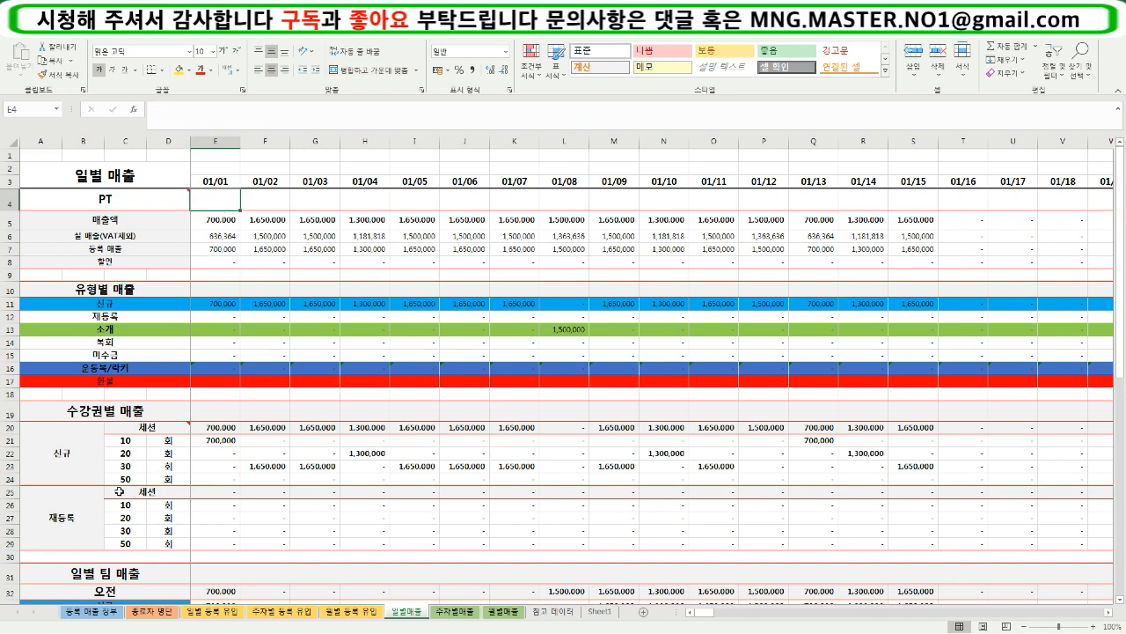
- Compare the PT daily figures with the first registration entry on the 등록 매출 장부 sheet
{"action": "left_click", "coordinate": [316, 478]}
{"action": "left_click", "coordinate": [99, 612]}
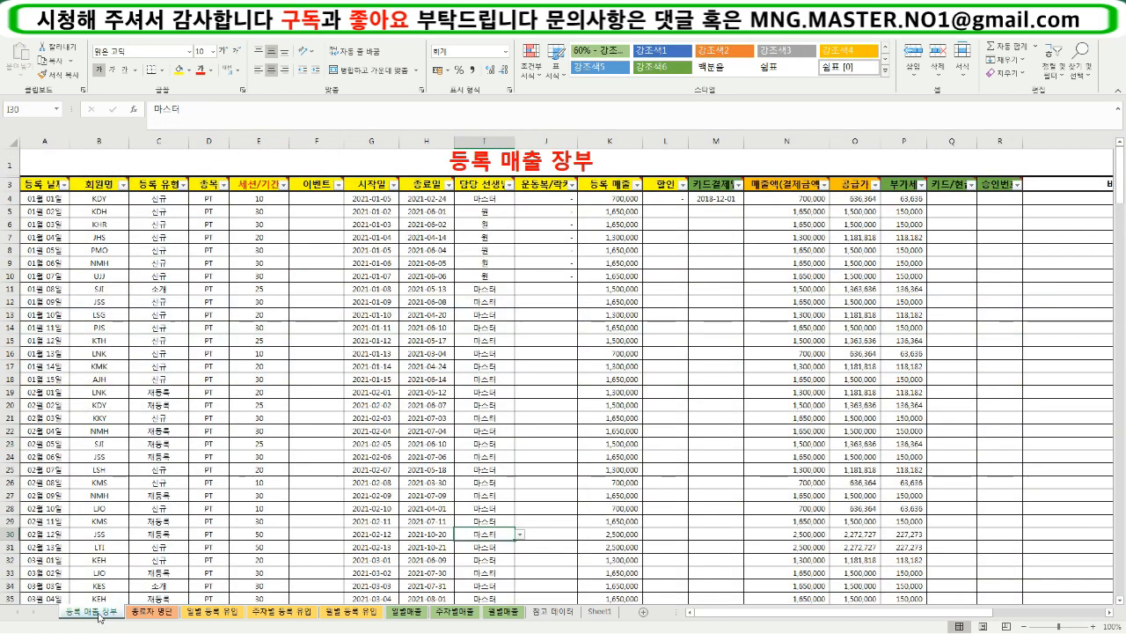
{"action": "left_click", "coordinate": [97, 431]}
{"action": "left_click", "coordinate": [55, 200]}
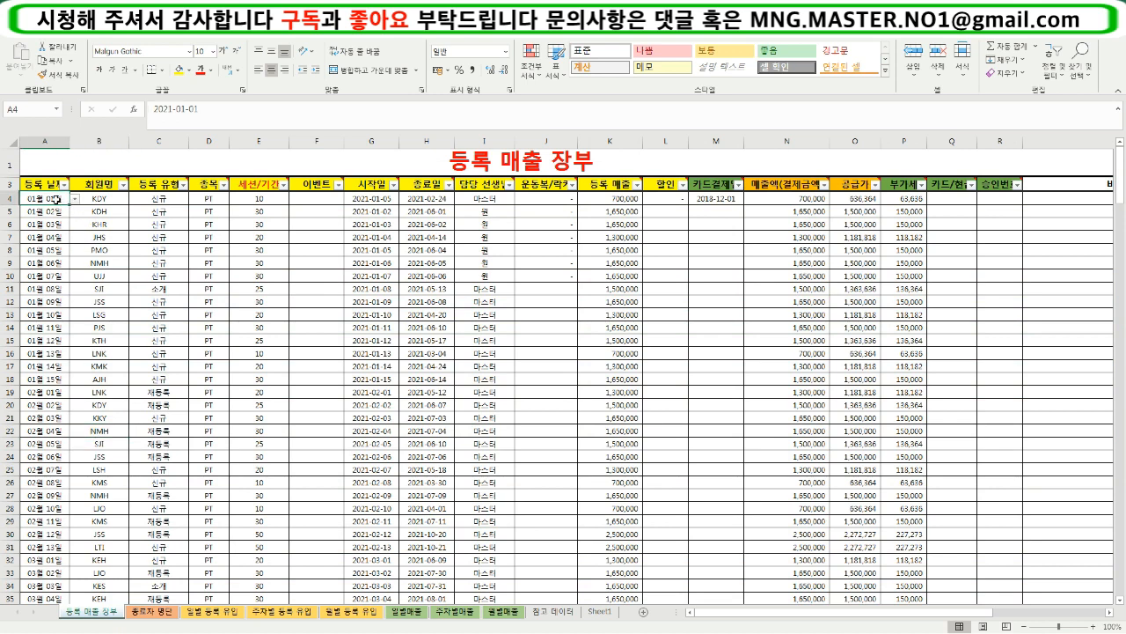
- Compare the January registration dates on the 등록 매출 장부 sheet with the January and February date columns of the 일별매출 sheet
{"action": "left_click_drag", "start_coordinate": [55, 200], "coordinate": [58, 393]}
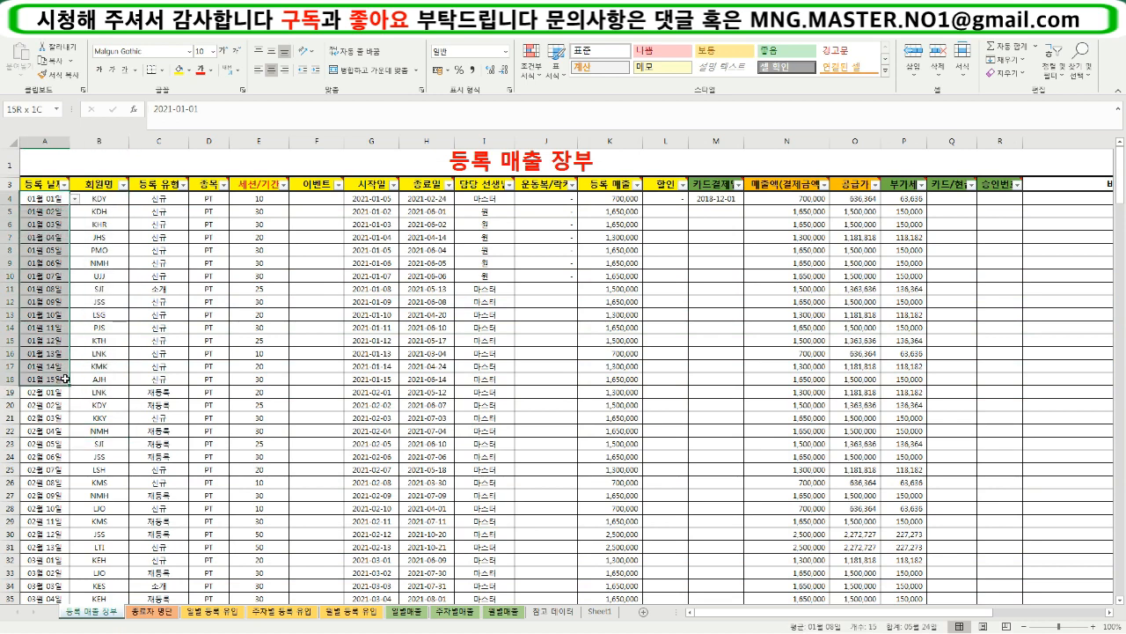
{"action": "left_click", "coordinate": [58, 394]}
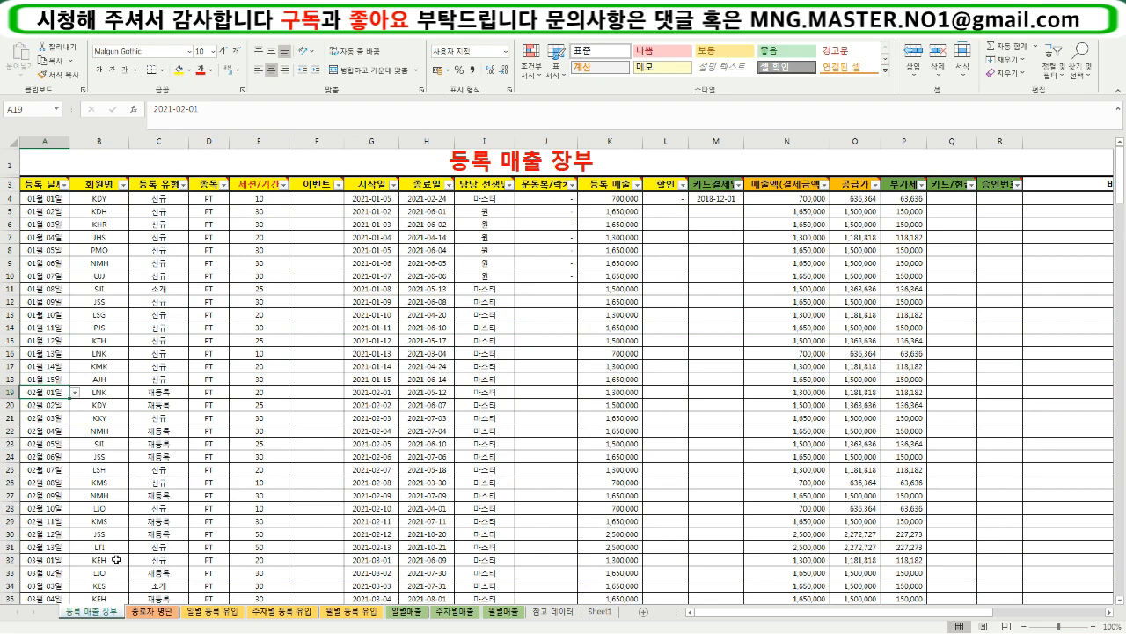
{"action": "left_click", "coordinate": [403, 611]}
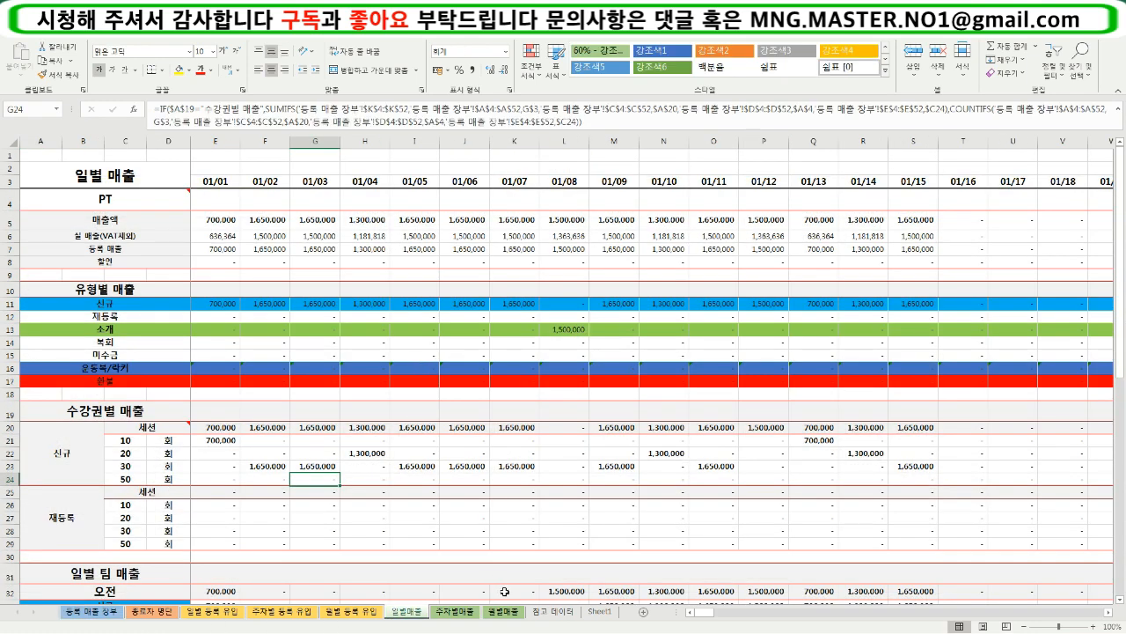
{"action": "left_click_drag", "start_coordinate": [695, 612], "coordinate": [733, 622]}
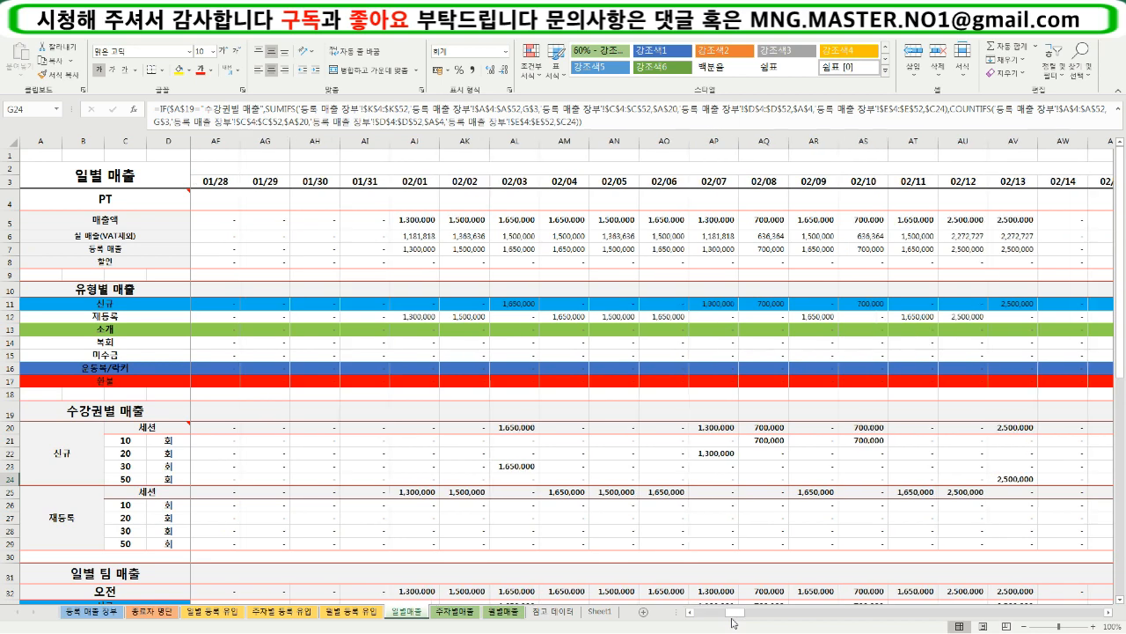
- Check the late February and early March dates on the 등록 매출 장부 sheet against the date columns of the 일별매출 sheet
{"action": "left_click", "coordinate": [92, 614]}
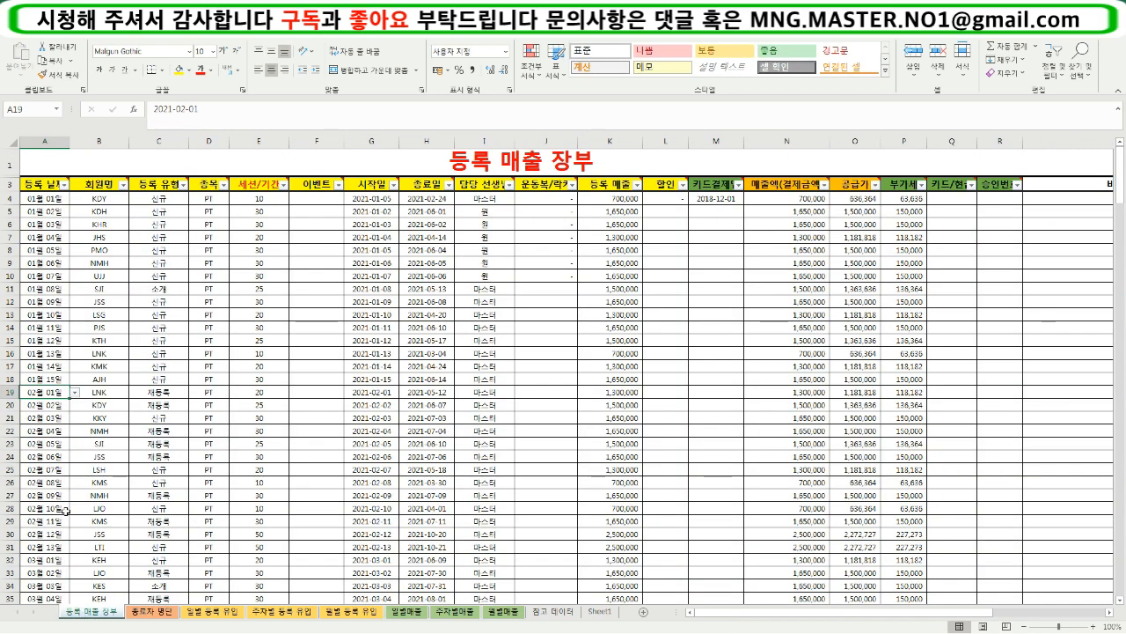
{"action": "left_click", "coordinate": [51, 548]}
{"action": "left_click", "coordinate": [56, 562]}
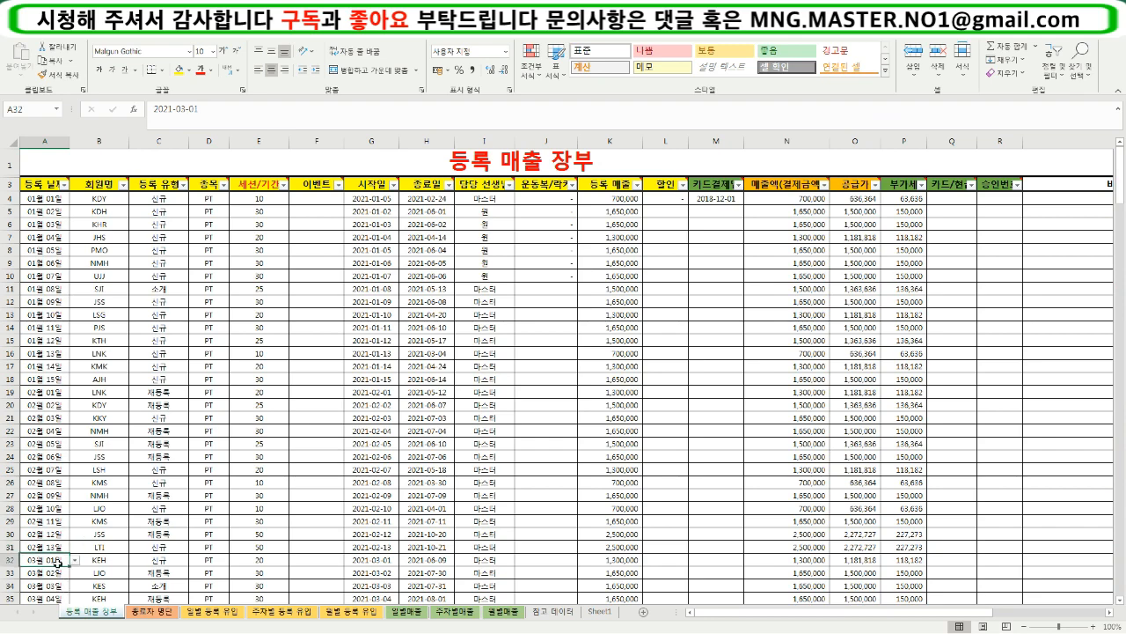
{"action": "left_click", "coordinate": [407, 611]}
{"action": "left_click_drag", "start_coordinate": [736, 613], "coordinate": [579, 603]}
{"action": "left_click", "coordinate": [88, 605]}
{"action": "left_click", "coordinate": [407, 611]}
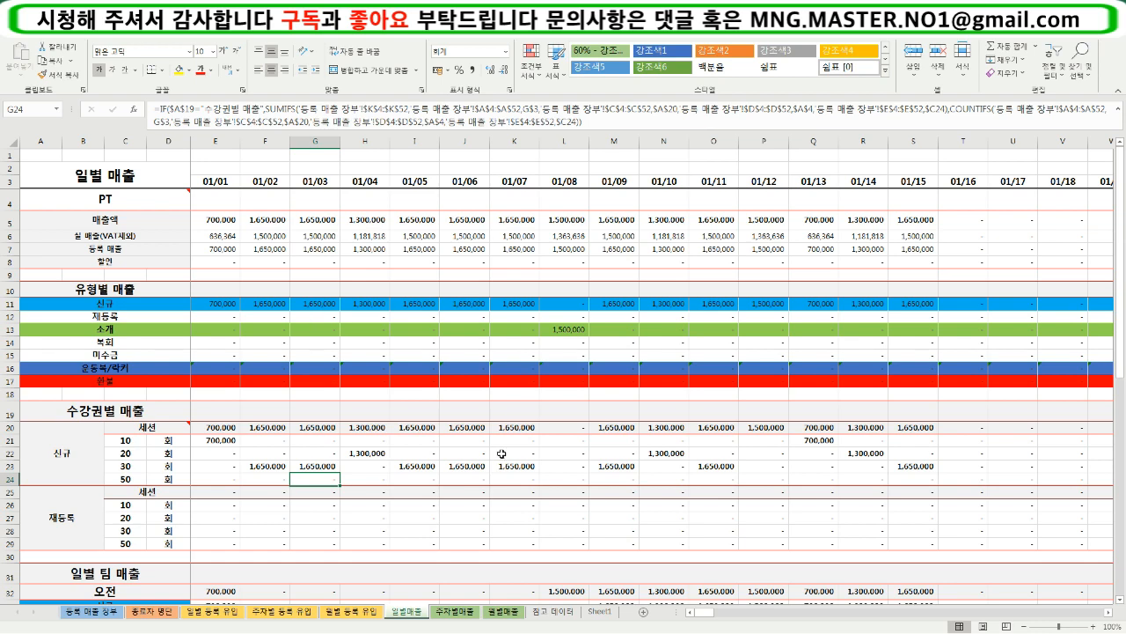
- Examine the 유형별 매출 section and the 신규 and 재등록 blocks of the 수강권별 매출 section
{"action": "left_click", "coordinate": [315, 342]}
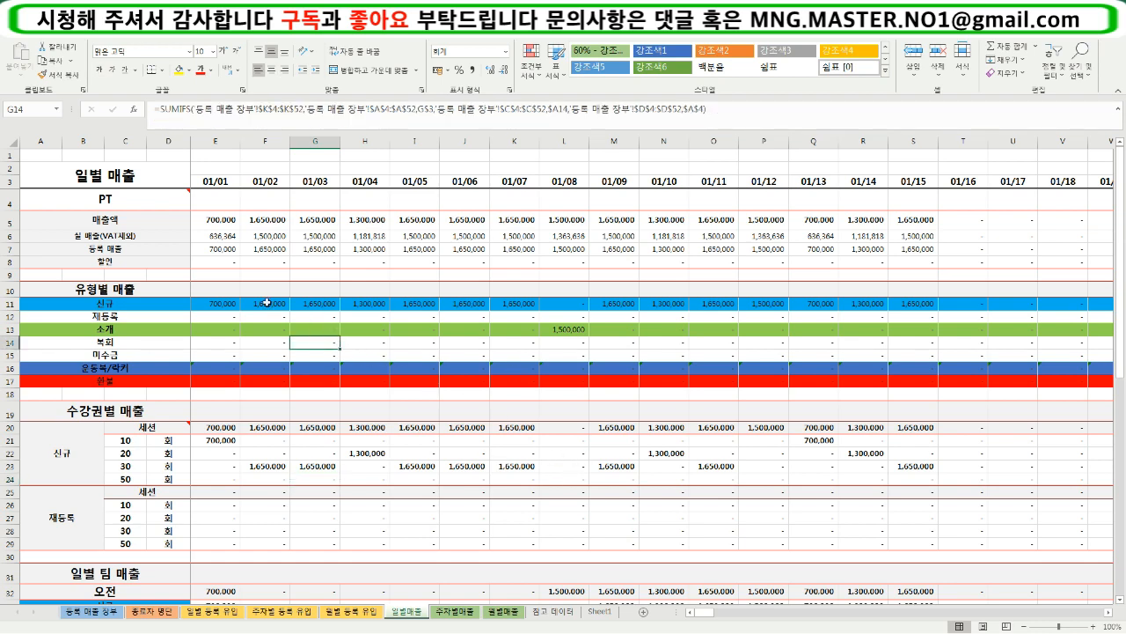
{"action": "left_click", "coordinate": [253, 411]}
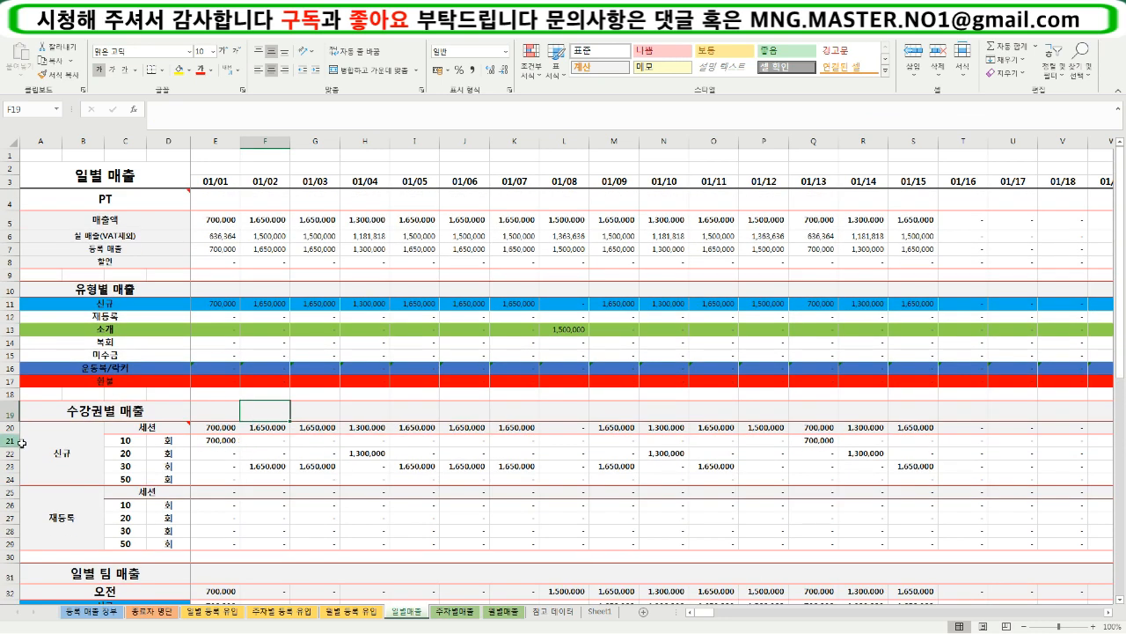
{"action": "left_click", "coordinate": [83, 453]}
{"action": "left_click", "coordinate": [92, 515]}
{"action": "left_click_drag", "start_coordinate": [209, 430], "coordinate": [996, 478]}
- Set the section selector in A19 of the 일별매출 sheet to 수강권별 등록유입
{"action": "left_click", "coordinate": [112, 417]}
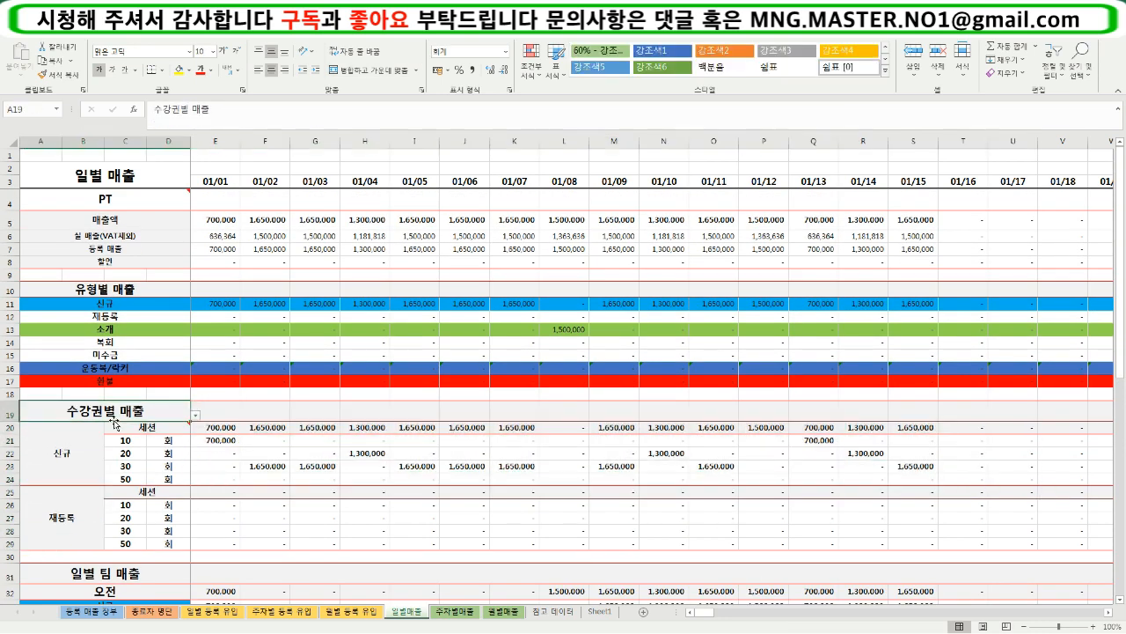
{"action": "left_click", "coordinate": [195, 416]}
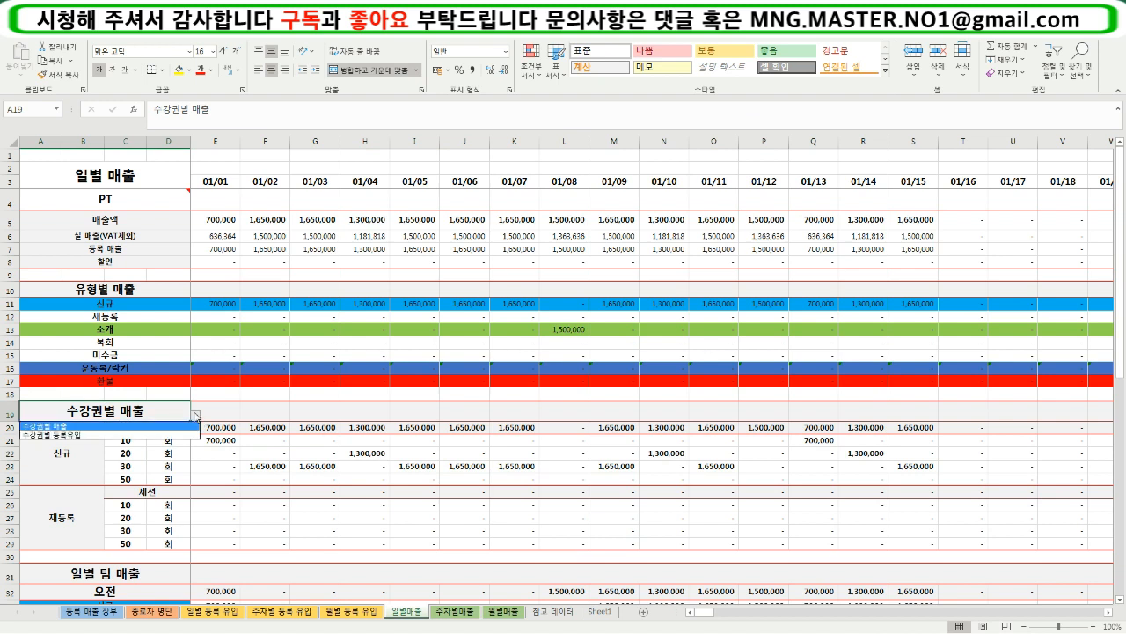
{"action": "left_click", "coordinate": [126, 435]}
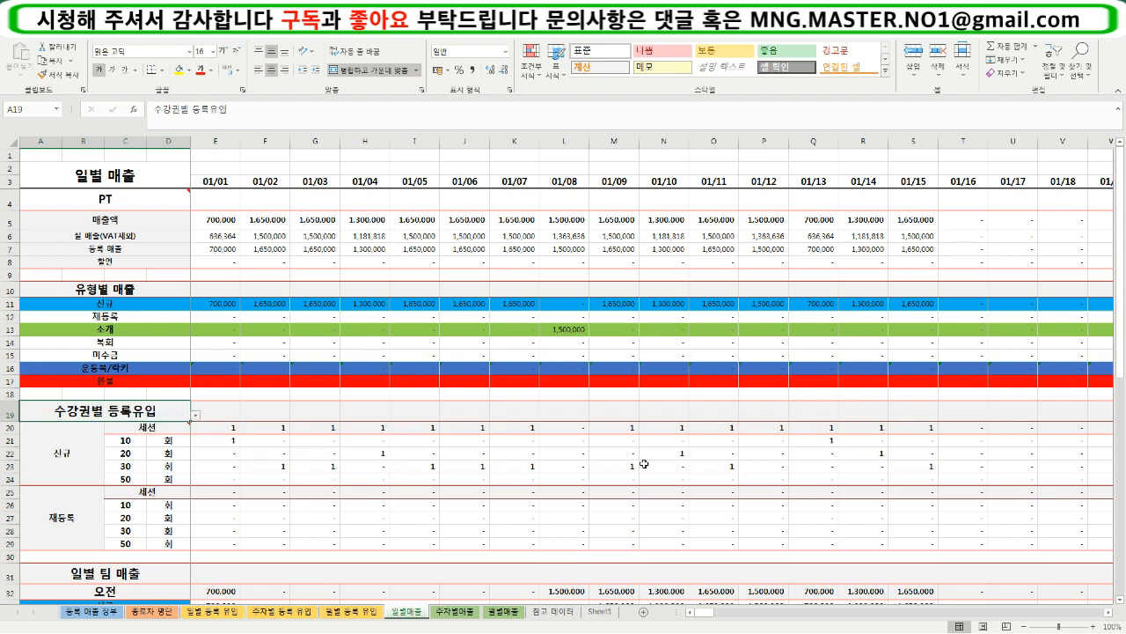
- Inspect the 신규 registration counts for the 10, 20 and 30 session rows on the first January dates
{"action": "left_click", "coordinate": [210, 429]}
{"action": "left_click", "coordinate": [222, 443]}
{"action": "left_click", "coordinate": [267, 437]}
{"action": "left_click", "coordinate": [284, 467]}
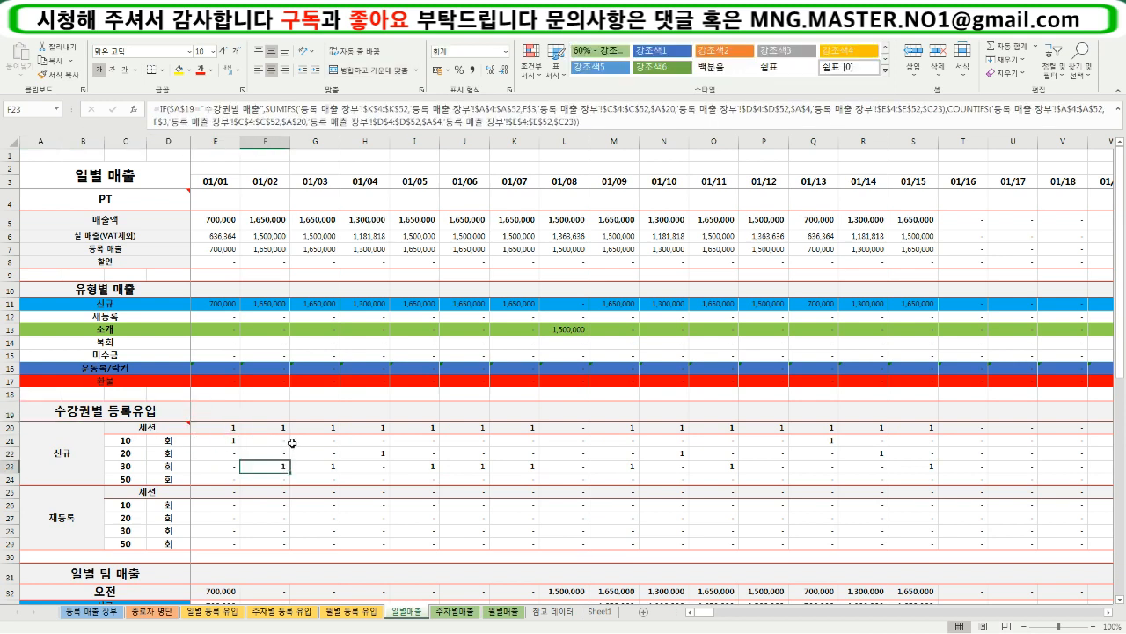
{"action": "left_click", "coordinate": [232, 439]}
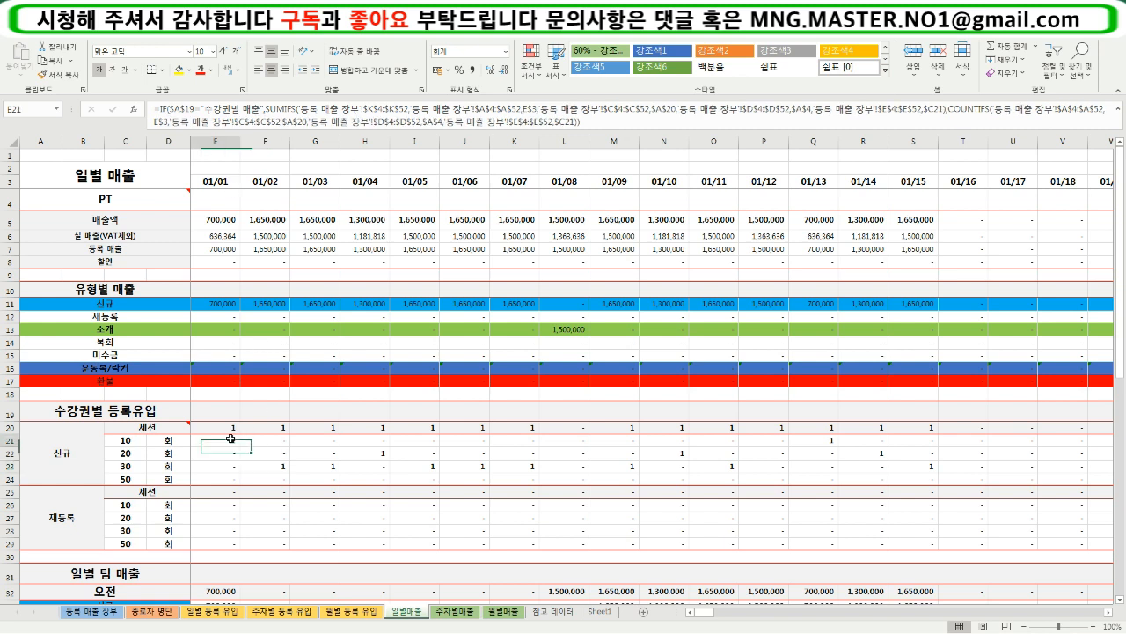
{"action": "left_click", "coordinate": [280, 466]}
{"action": "left_click", "coordinate": [321, 467]}
{"action": "left_click", "coordinate": [378, 453]}
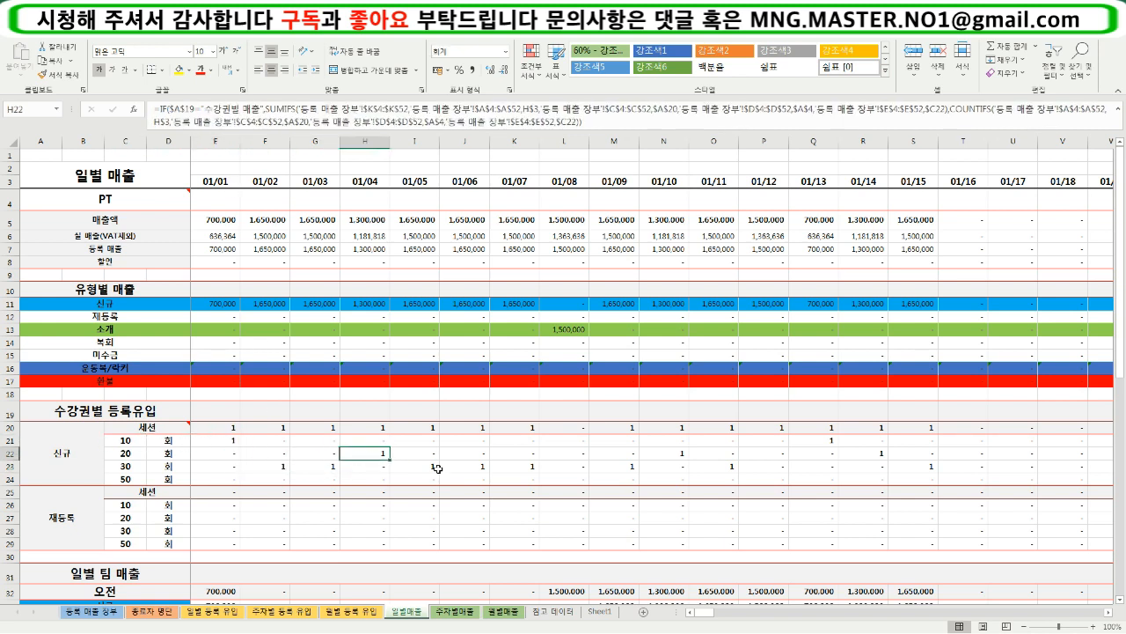
- Switch the A19 section selector to 수강권별 매출 and back to 수강권별 등록유입
{"action": "left_click", "coordinate": [173, 411]}
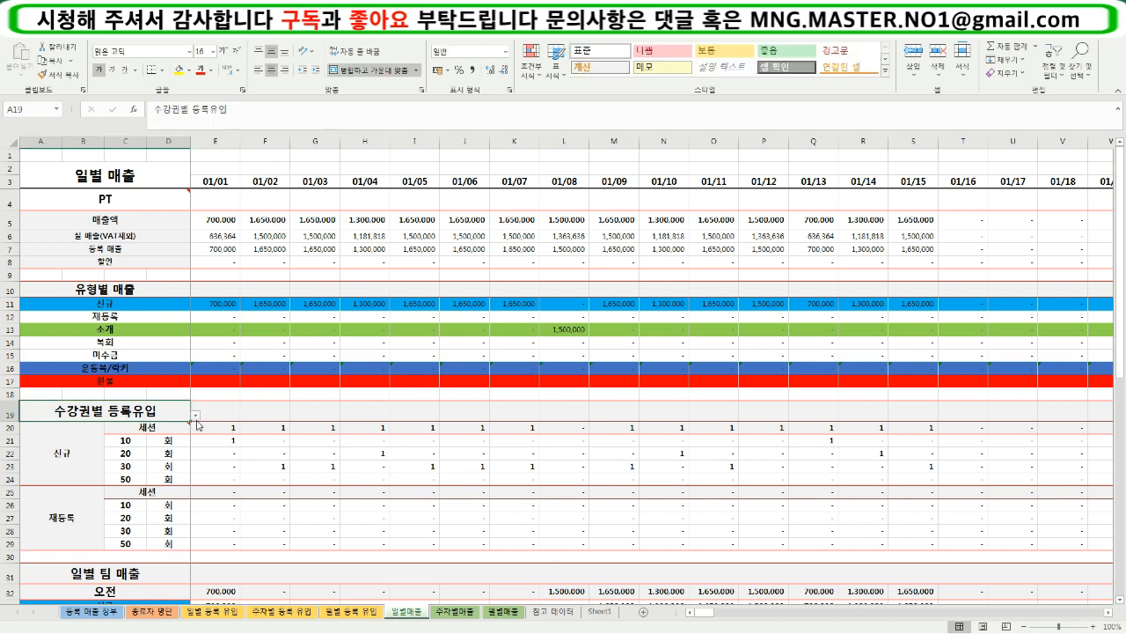
{"action": "left_click", "coordinate": [197, 415]}
{"action": "left_click", "coordinate": [163, 426]}
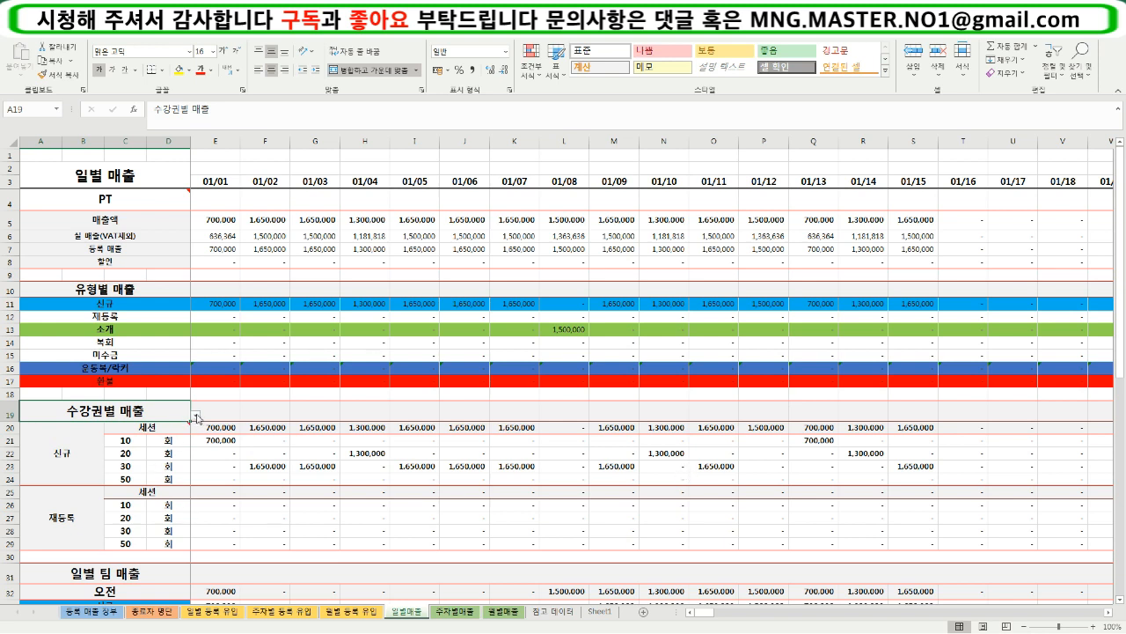
{"action": "left_click", "coordinate": [196, 416]}
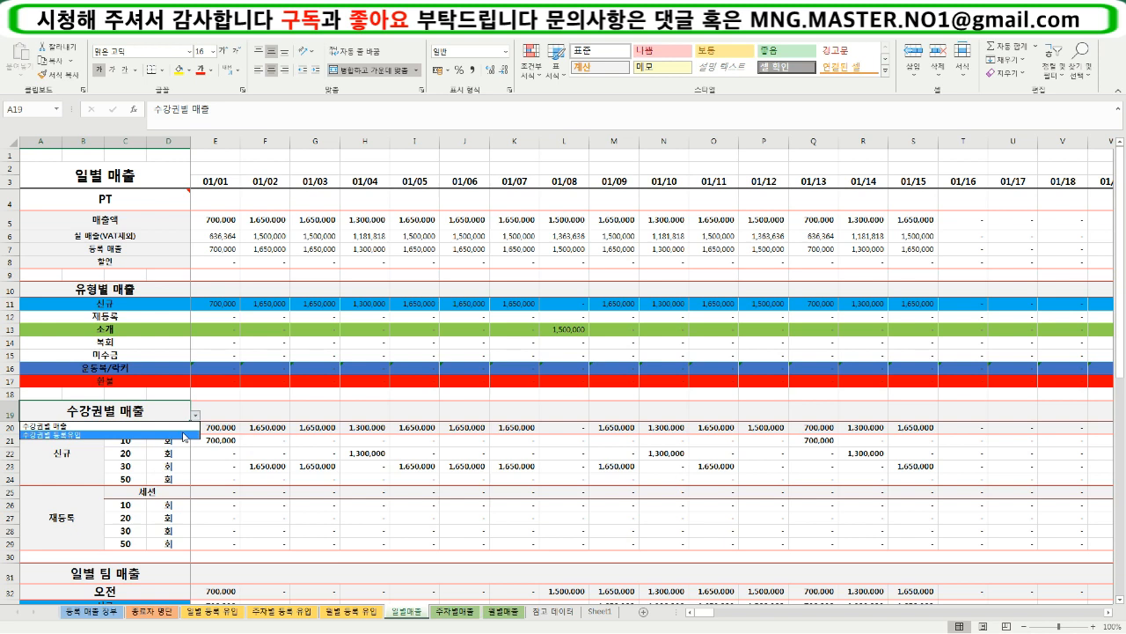
{"action": "left_click", "coordinate": [184, 435]}
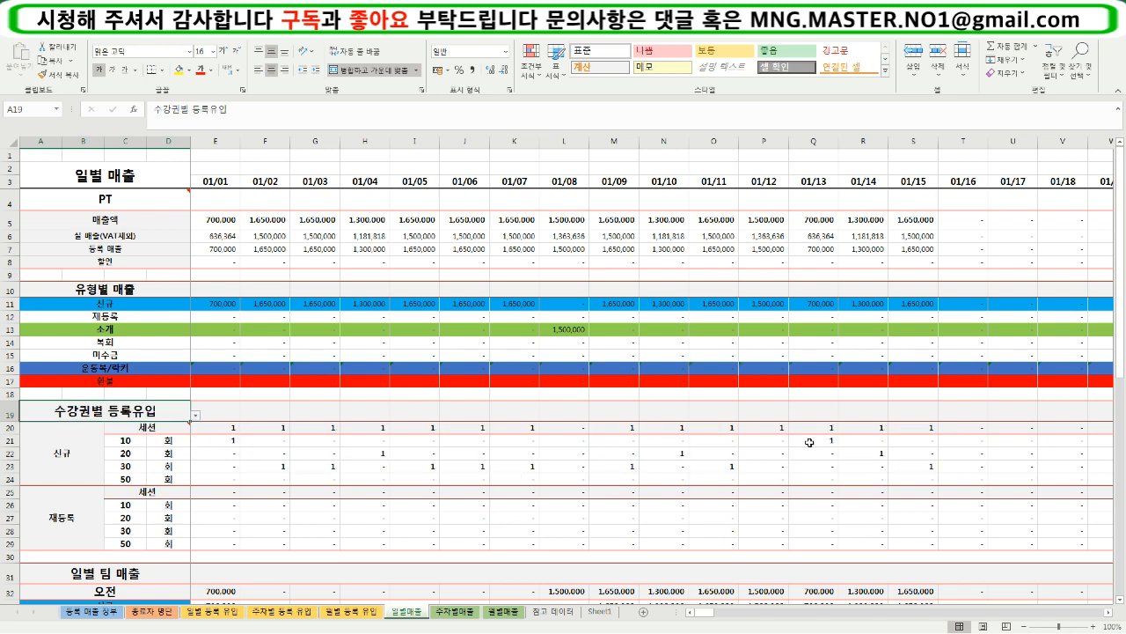
- Look over the 신규 and 재등록 registration counts across the daily columns
{"action": "left_click", "coordinate": [852, 471]}
{"action": "left_click_drag", "start_coordinate": [700, 613], "coordinate": [640, 619]}
{"action": "left_click", "coordinate": [311, 517]}
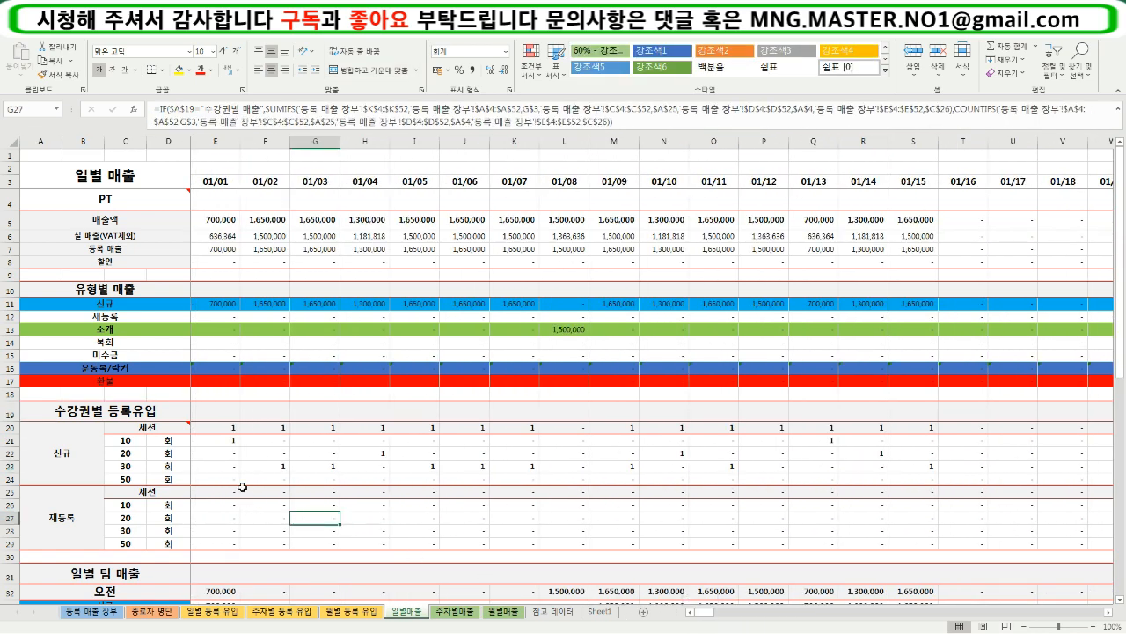
- Set the 신규 block's unit selector in C20 to 기간 and inspect the formula of the first row label in C21
{"action": "left_click", "coordinate": [186, 428]}
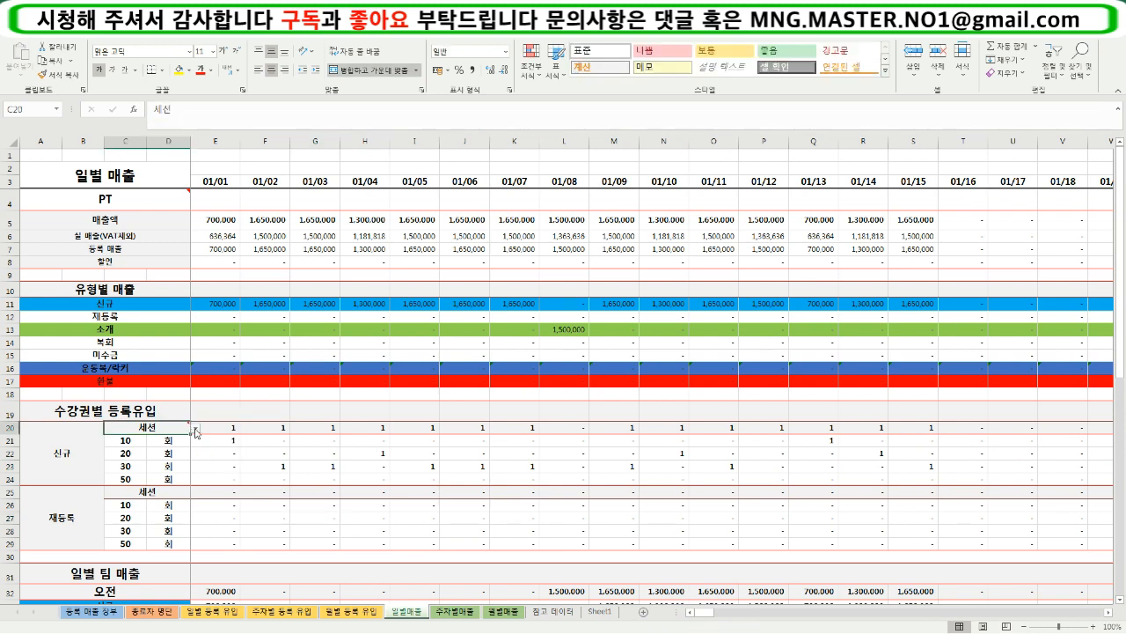
{"action": "left_click", "coordinate": [195, 428]}
{"action": "left_click", "coordinate": [182, 447]}
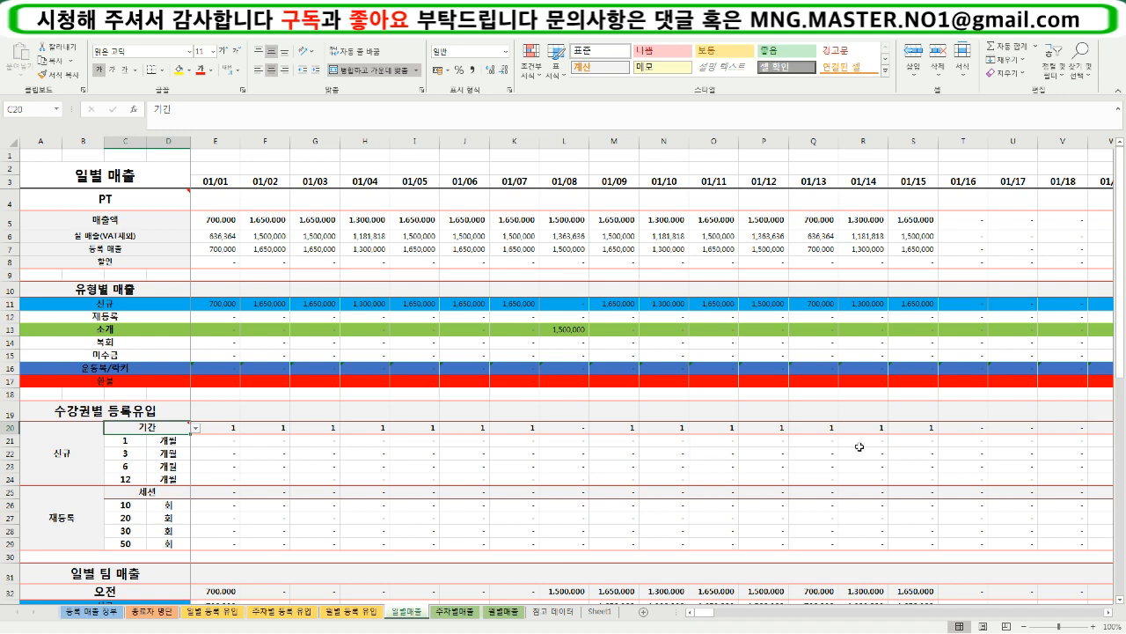
{"action": "left_click", "coordinate": [130, 443]}
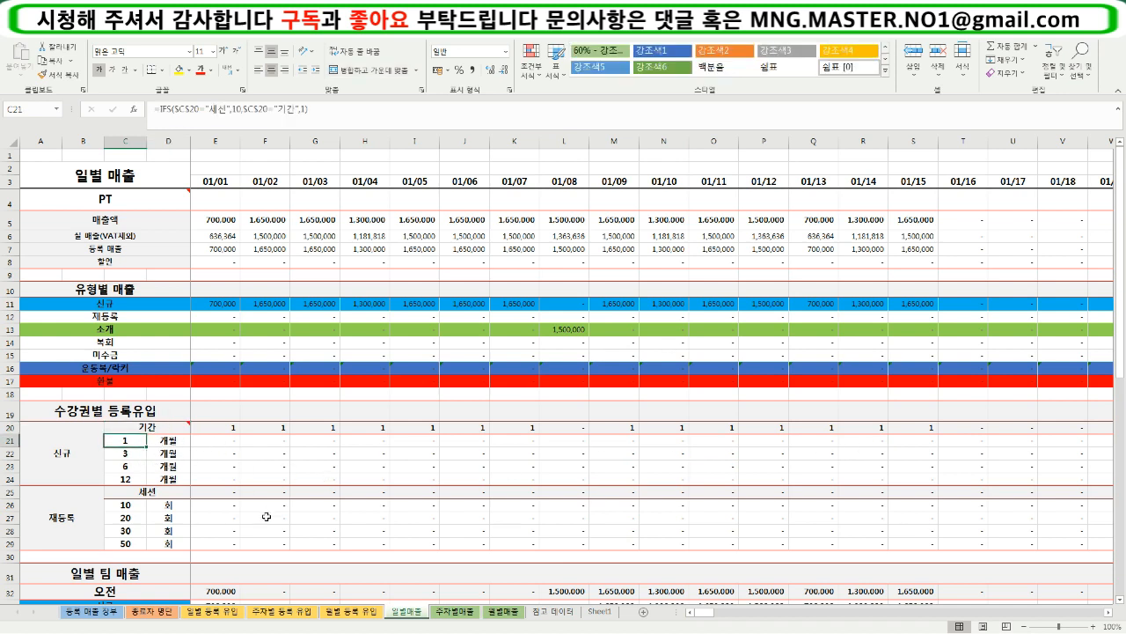
- View the 종목 options of cell D7 on the 등록 매출 장부 sheet and inspect the unit label formula in D23 of 일별매출
{"action": "left_click", "coordinate": [95, 616]}
{"action": "left_click", "coordinate": [176, 264]}
{"action": "left_click", "coordinate": [203, 236]}
{"action": "left_click", "coordinate": [235, 238]}
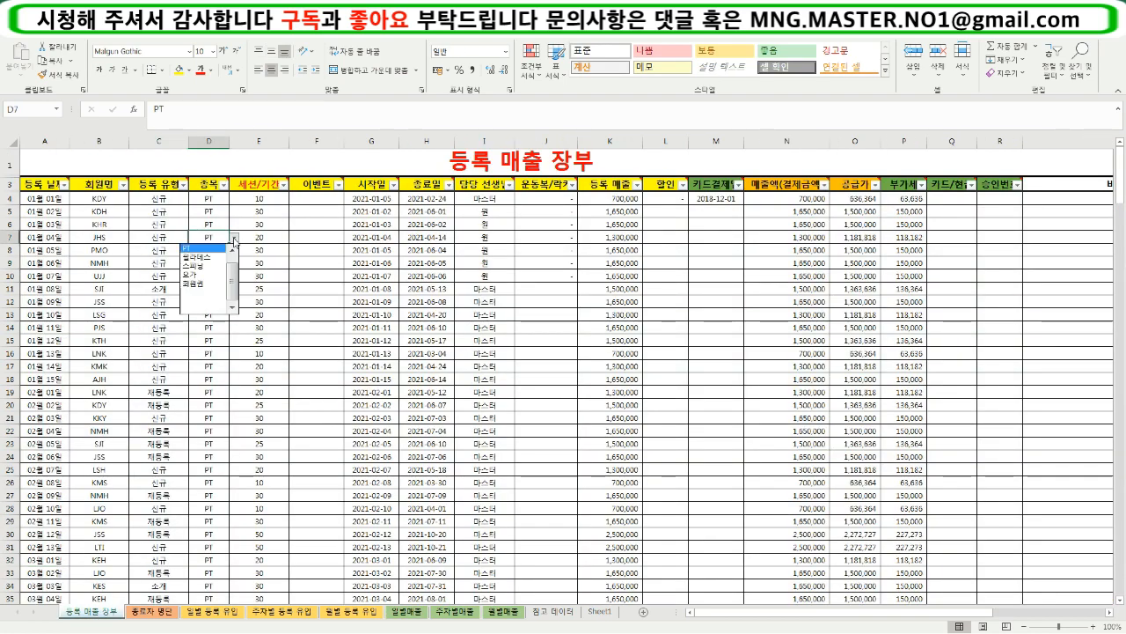
{"action": "key", "text": "Escape"}
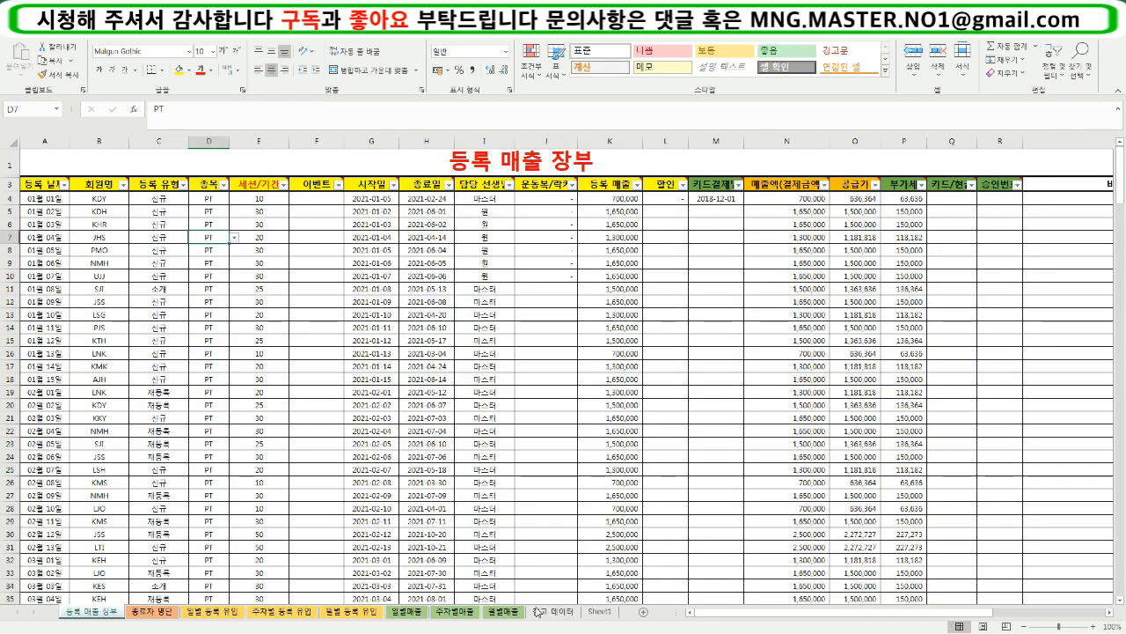
{"action": "left_click", "coordinate": [444, 614]}
{"action": "left_click", "coordinate": [411, 616]}
{"action": "left_click", "coordinate": [152, 470]}
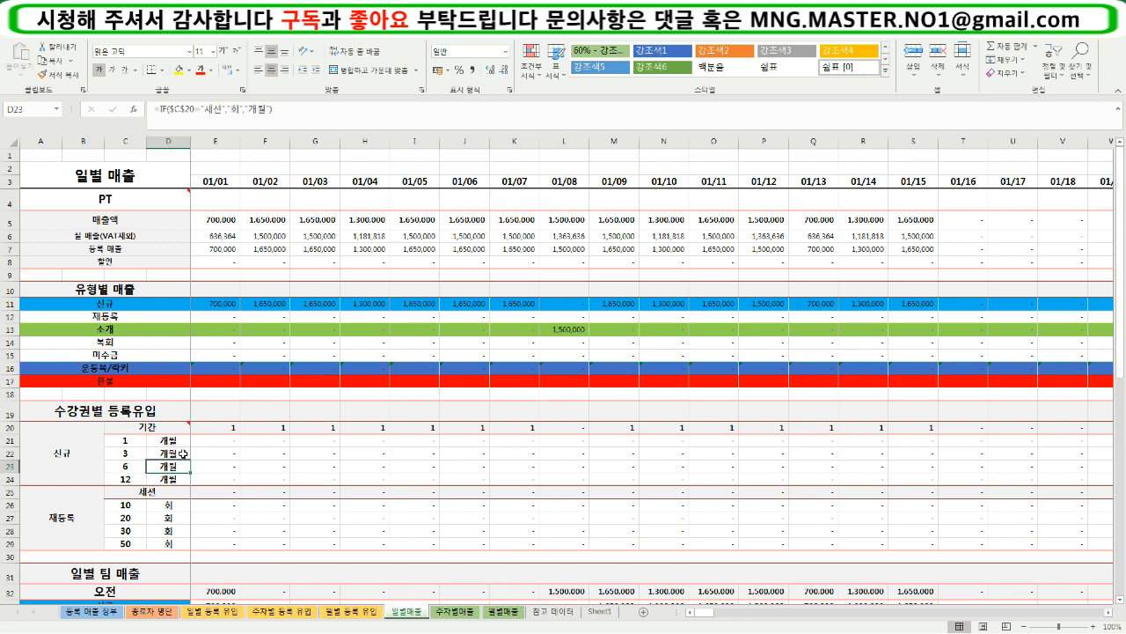
- Set the 신규 block's unit selector in C20 to 세션
{"action": "left_click", "coordinate": [172, 428]}
{"action": "left_click", "coordinate": [195, 426]}
{"action": "left_click", "coordinate": [178, 439]}
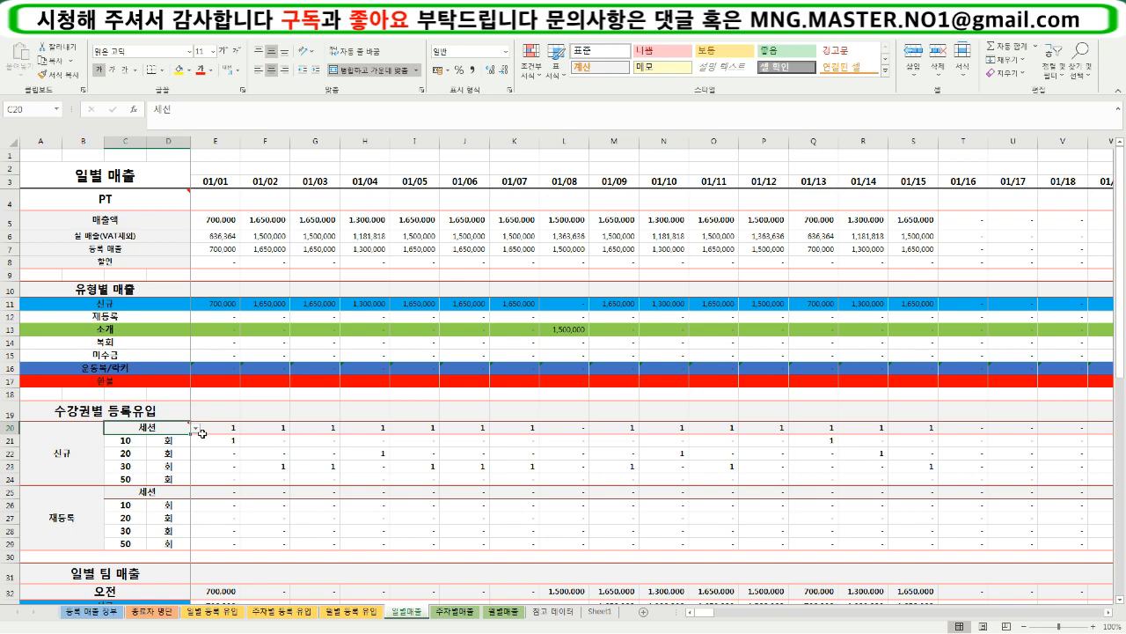
- Inspect the formulas of E22 in the 신규 block and E37 in the 오전 block of the 일별 팀 매출 section
{"action": "left_click", "coordinate": [224, 455]}
{"action": "scroll", "coordinate": [227, 463], "scroll_direction": "down", "scroll_amount": 1}
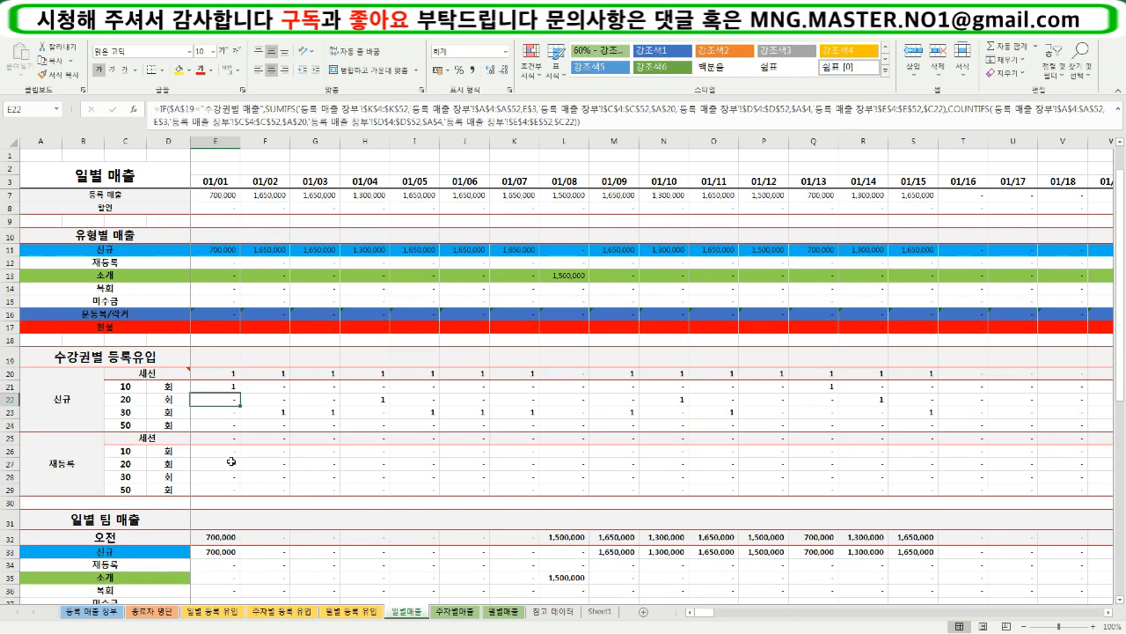
{"action": "scroll", "coordinate": [231, 461], "scroll_direction": "down", "scroll_amount": 5}
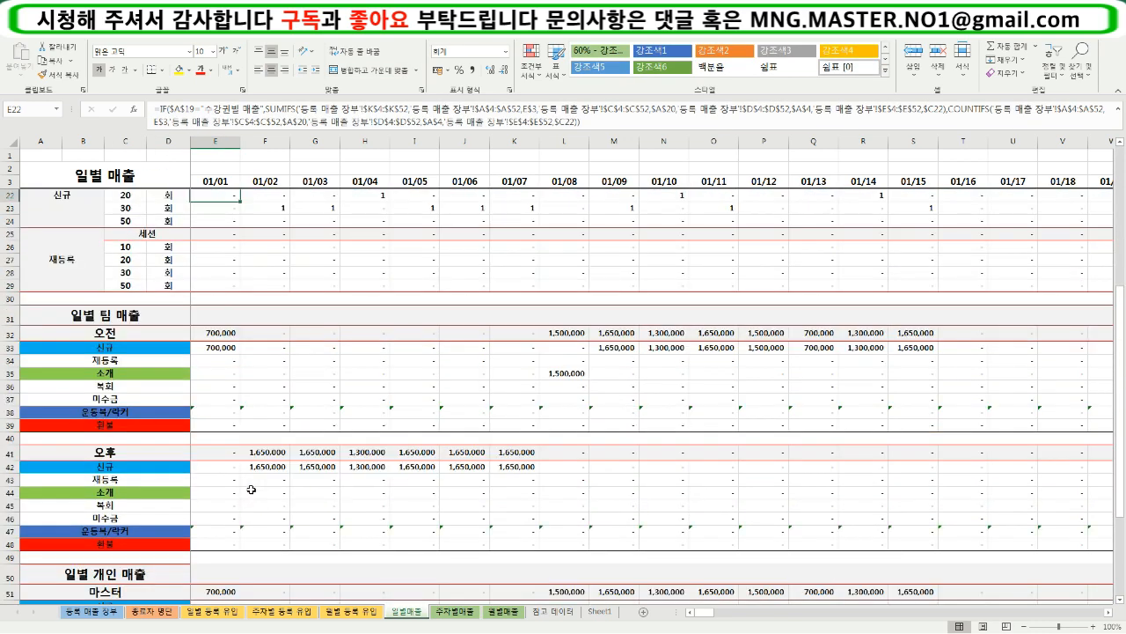
{"action": "left_click", "coordinate": [231, 397]}
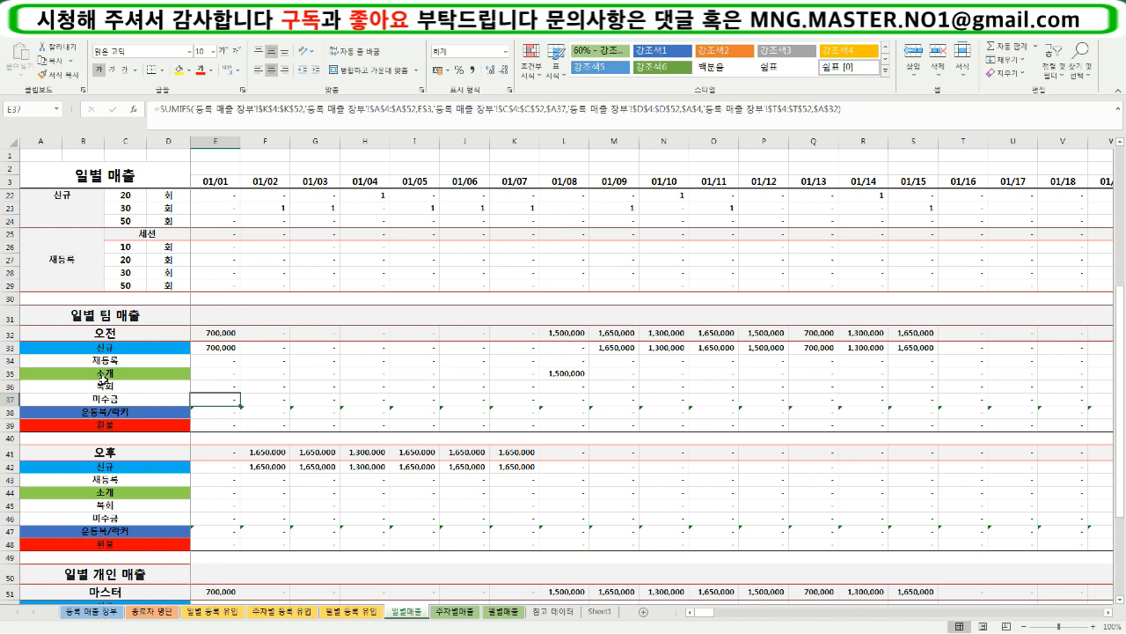
- Examine the instructor in I4 and the rest of the first registration row on the 등록 매출 장부 sheet
{"action": "left_click", "coordinate": [114, 611]}
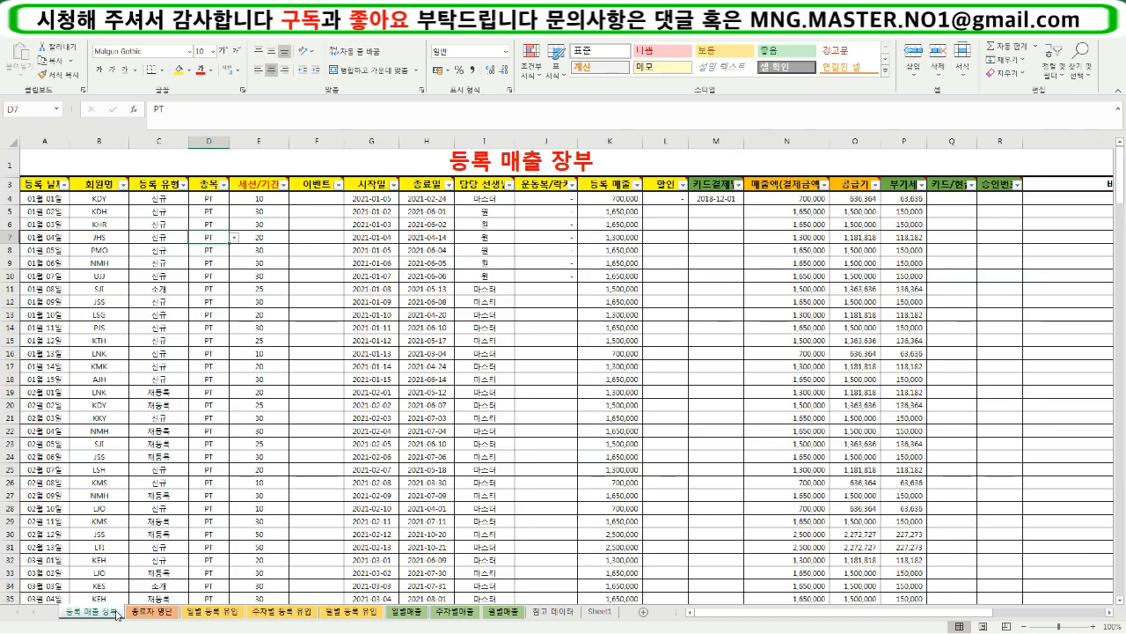
{"action": "left_click", "coordinate": [482, 202]}
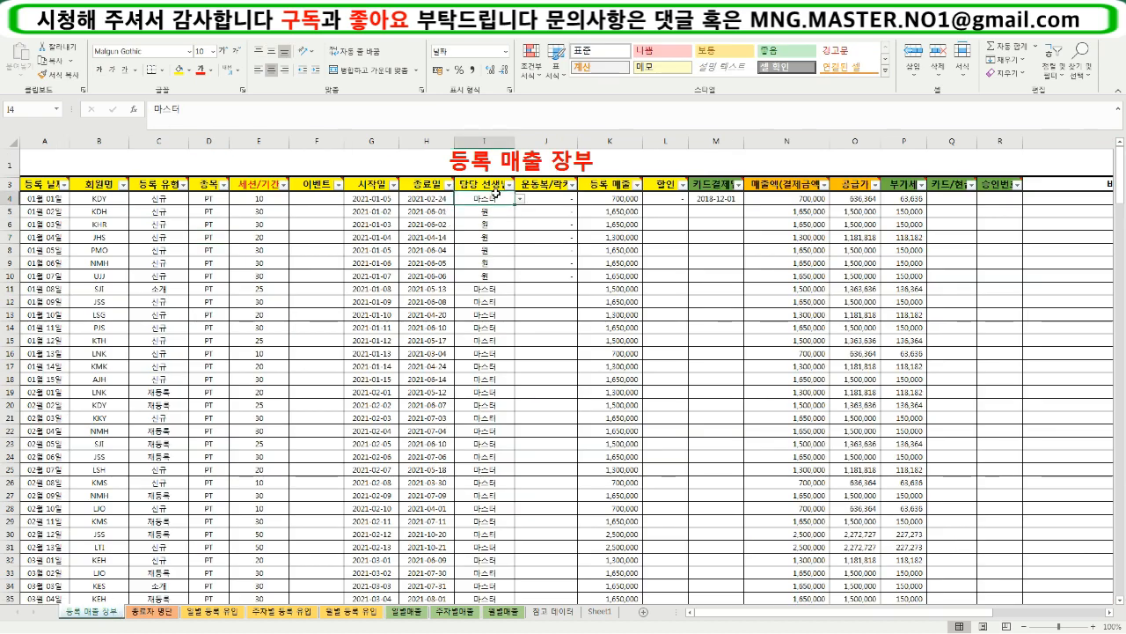
{"action": "left_click_drag", "start_coordinate": [65, 202], "coordinate": [906, 199]}
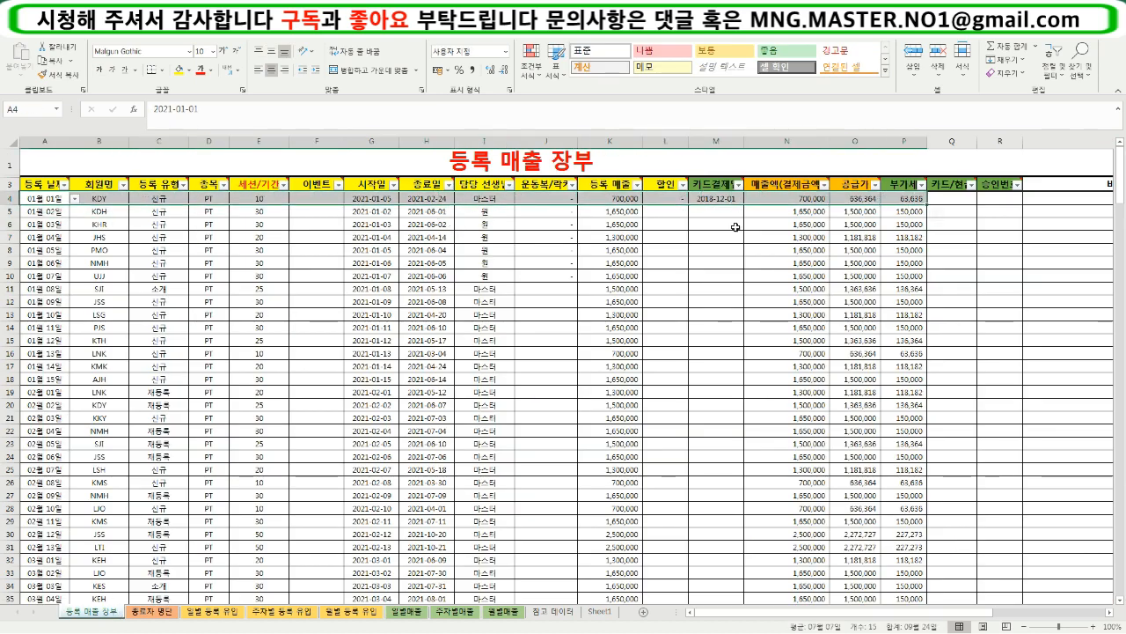
- Inspect the 01/02 and 01/07 cells in the 오전 team's 신규 row on the 일별매출 sheet
{"action": "left_click", "coordinate": [420, 615]}
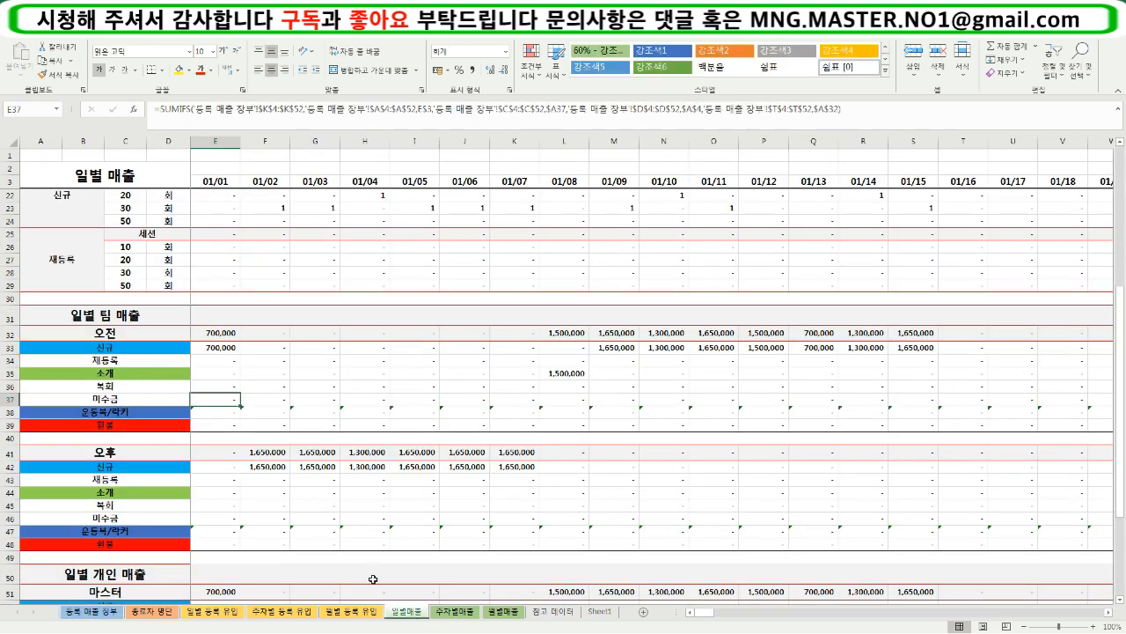
{"action": "left_click", "coordinate": [264, 347]}
{"action": "left_click", "coordinate": [515, 348]}
{"action": "scroll", "coordinate": [521, 350], "scroll_direction": "up", "scroll_amount": 2}
{"action": "scroll", "coordinate": [521, 350], "scroll_direction": "up", "scroll_amount": 1}
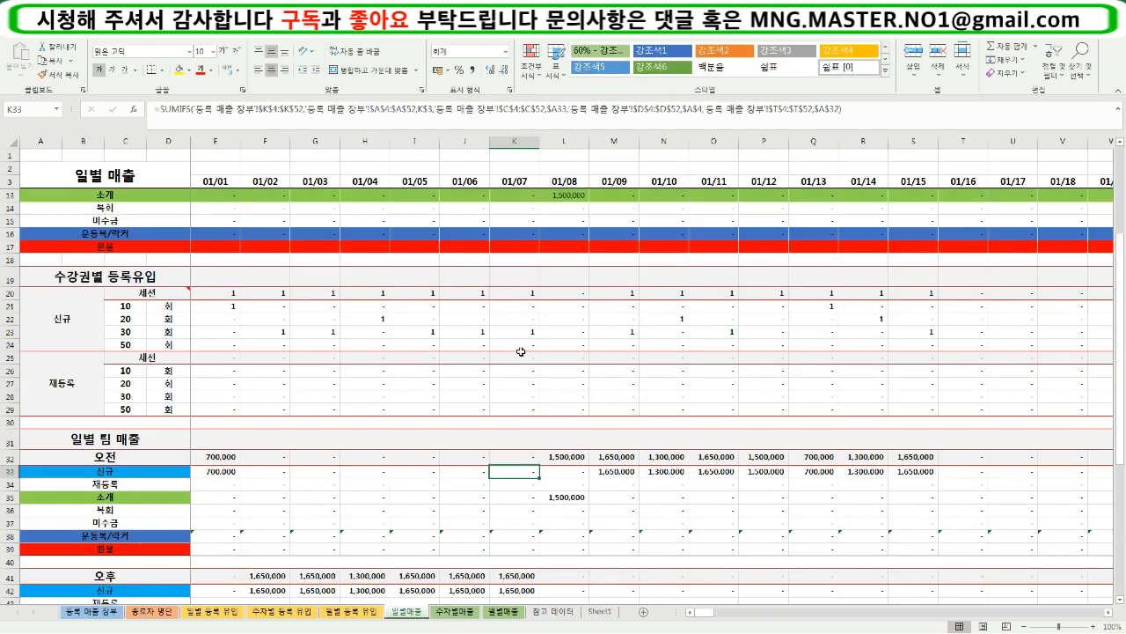
- Compare the early-January registrations in the 등록 매출 장부 ledger with the 오후 team's 01/02 to 01/07 sales on the 일별매출 sheet
{"action": "scroll", "coordinate": [528, 423], "scroll_direction": "down", "scroll_amount": 3}
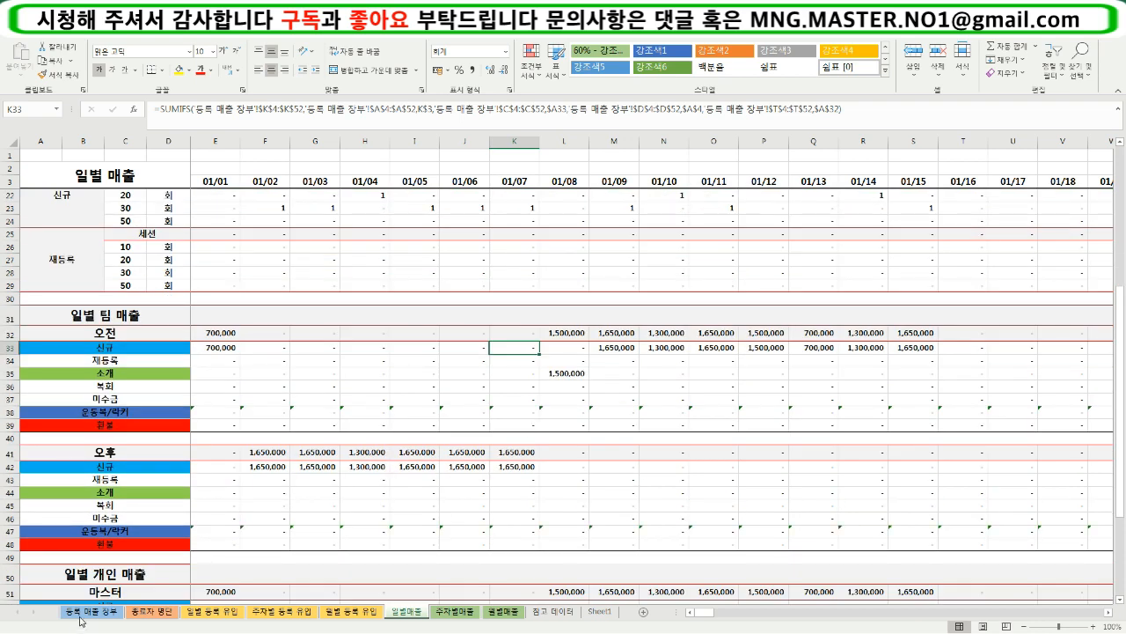
{"action": "left_click", "coordinate": [88, 613]}
{"action": "left_click", "coordinate": [83, 278]}
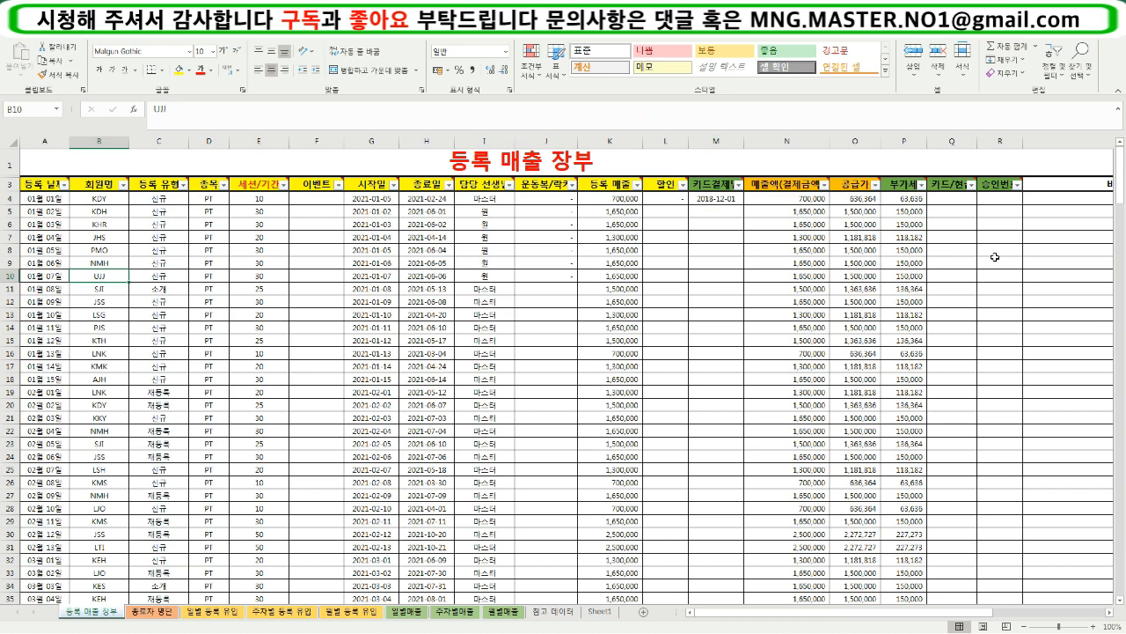
{"action": "left_click", "coordinate": [410, 612]}
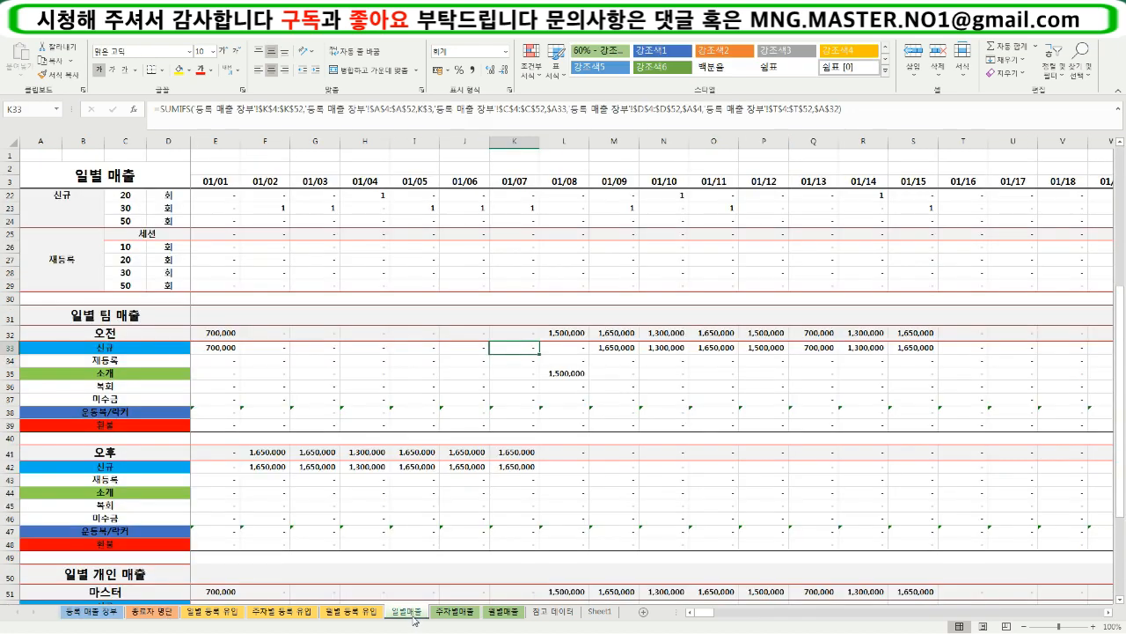
{"action": "left_click_drag", "start_coordinate": [269, 454], "coordinate": [535, 474]}
- Check the 오전 team's 소개 cell for 01/08 and its sales from 01/08 onward against the registration ledger
{"action": "left_click", "coordinate": [570, 376]}
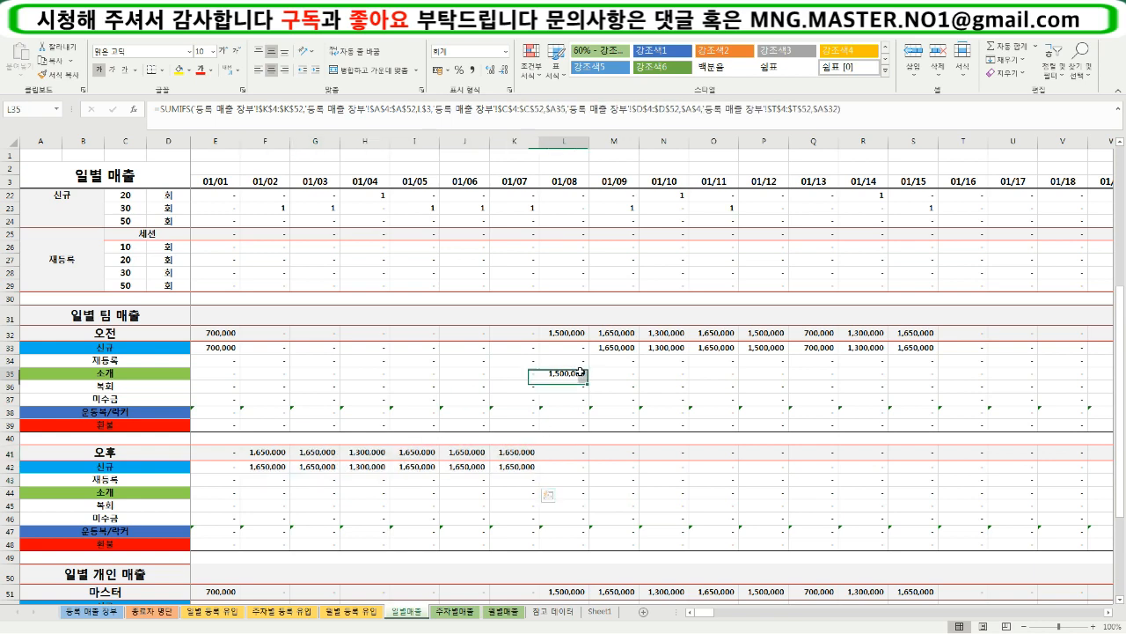
{"action": "left_click_drag", "start_coordinate": [567, 332], "coordinate": [942, 398]}
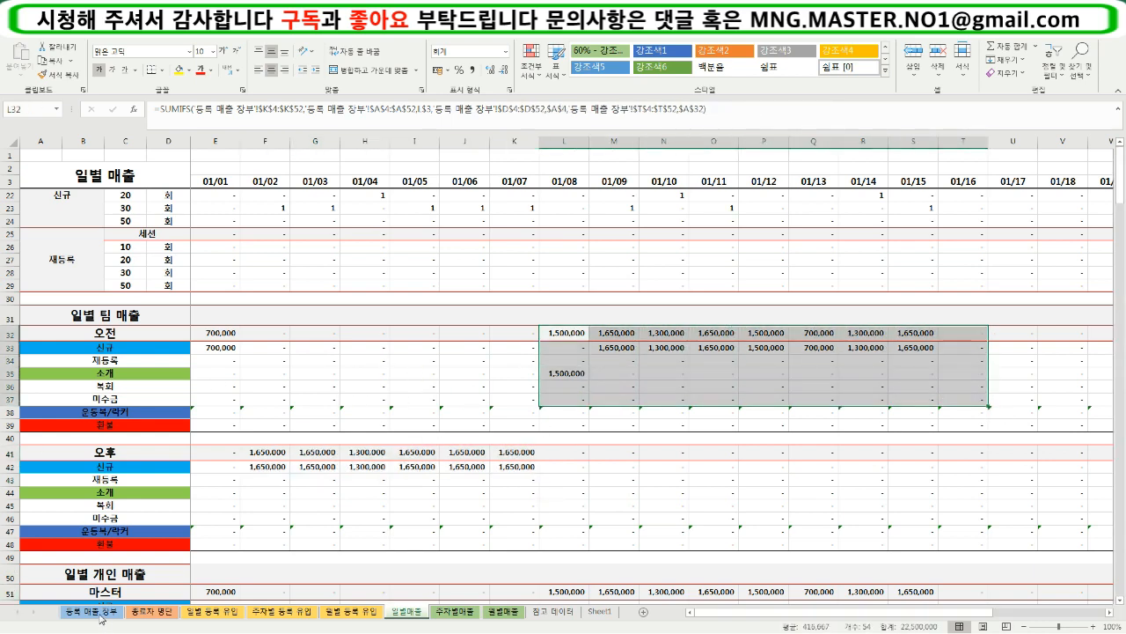
{"action": "left_click", "coordinate": [95, 612]}
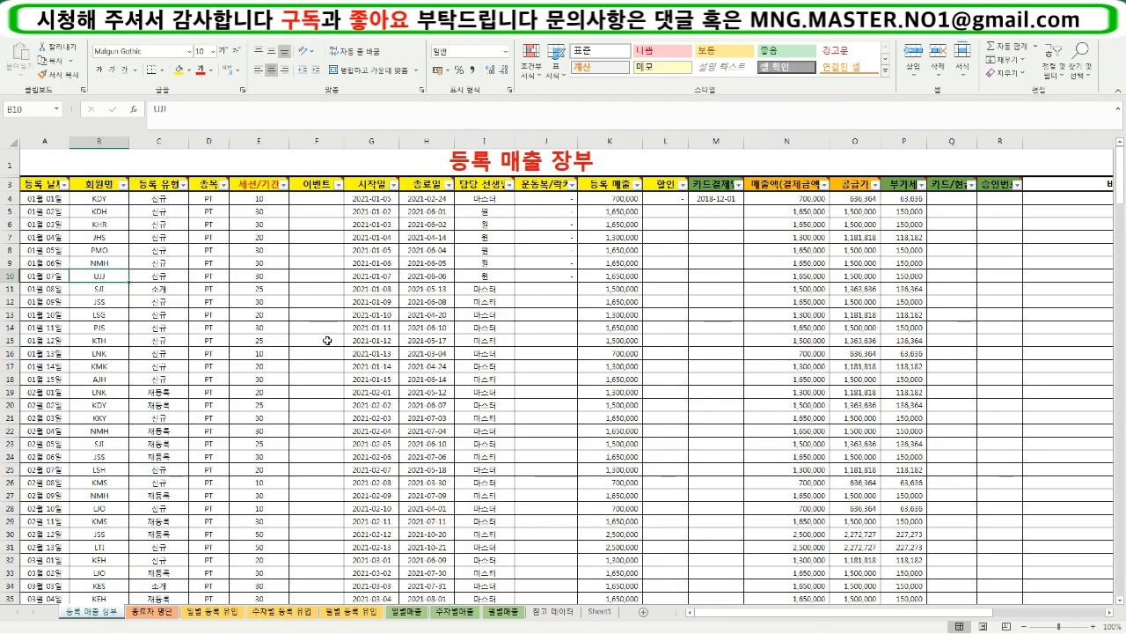
{"action": "left_click", "coordinate": [424, 612]}
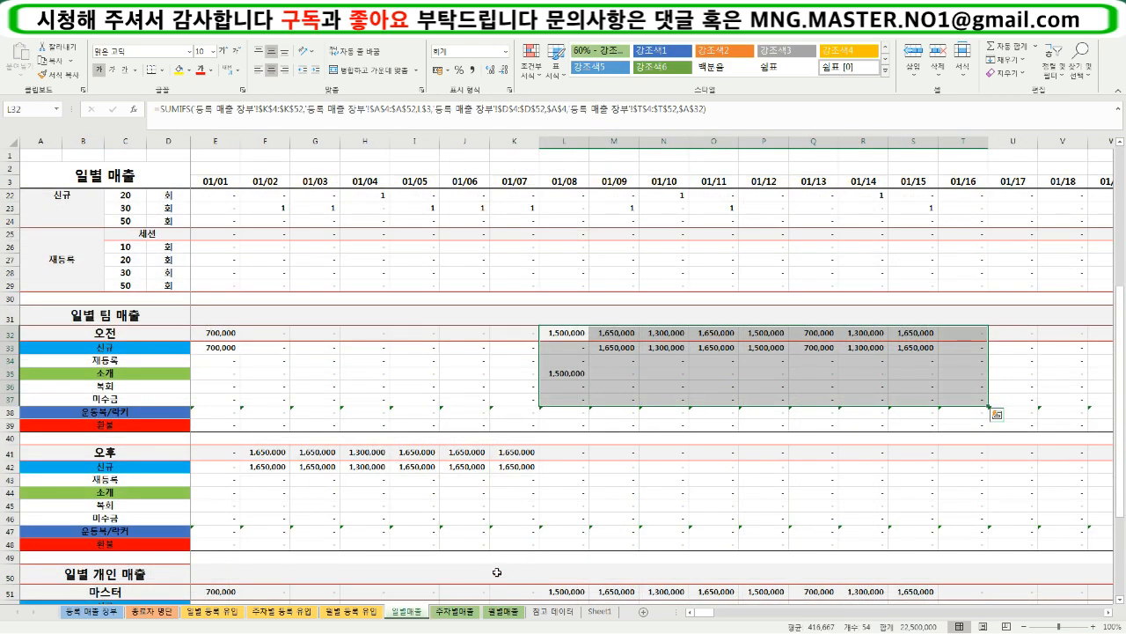
- Examine the 마스터 block of the 일별 개인 매출 section alongside the team sales blocks and the registration ledger
{"action": "left_click", "coordinate": [503, 543]}
{"action": "scroll", "coordinate": [505, 540], "scroll_direction": "down", "scroll_amount": 3}
{"action": "scroll", "coordinate": [507, 540], "scroll_direction": "down", "scroll_amount": 1}
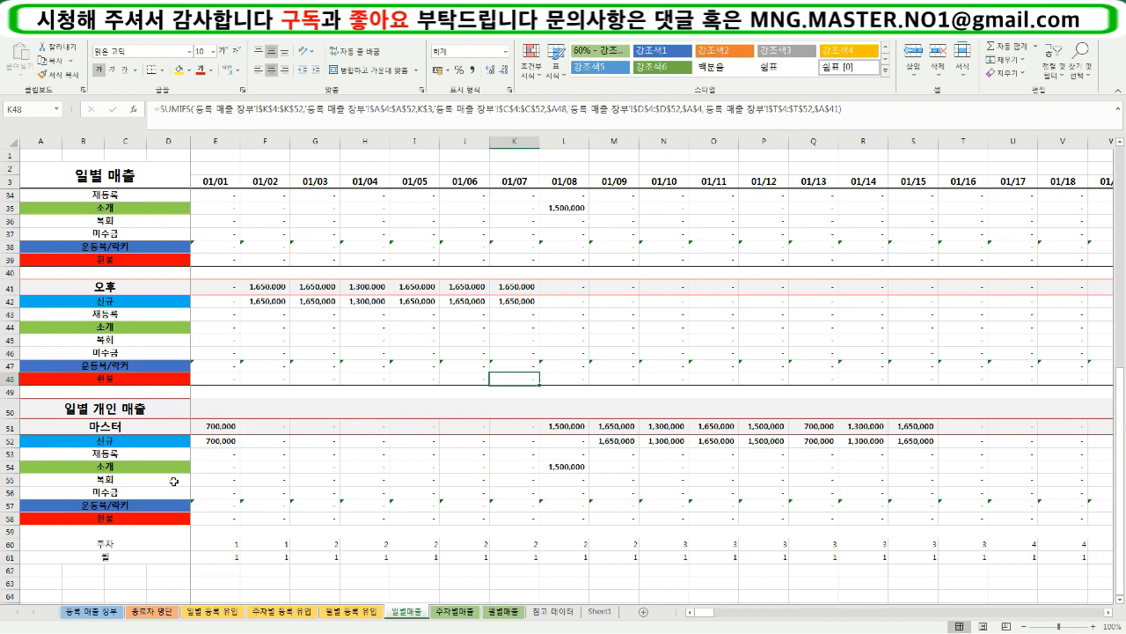
{"action": "left_click", "coordinate": [145, 428]}
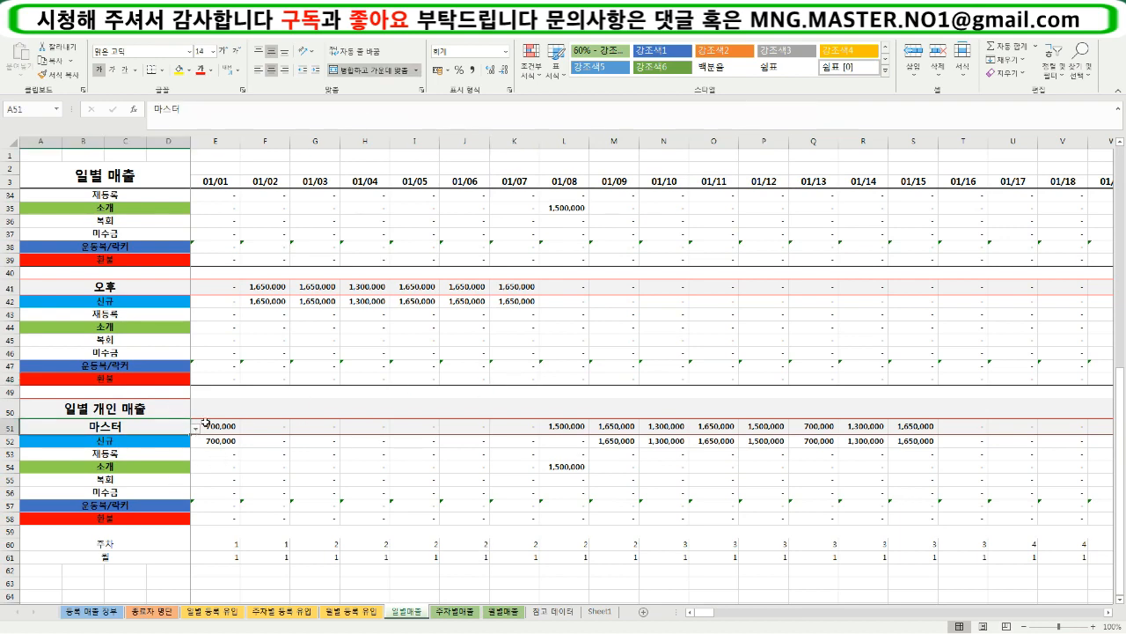
{"action": "scroll", "coordinate": [402, 469], "scroll_direction": "up", "scroll_amount": 3}
{"action": "scroll", "coordinate": [402, 469], "scroll_direction": "down", "scroll_amount": 1}
{"action": "scroll", "coordinate": [279, 540], "scroll_direction": "up", "scroll_amount": 1}
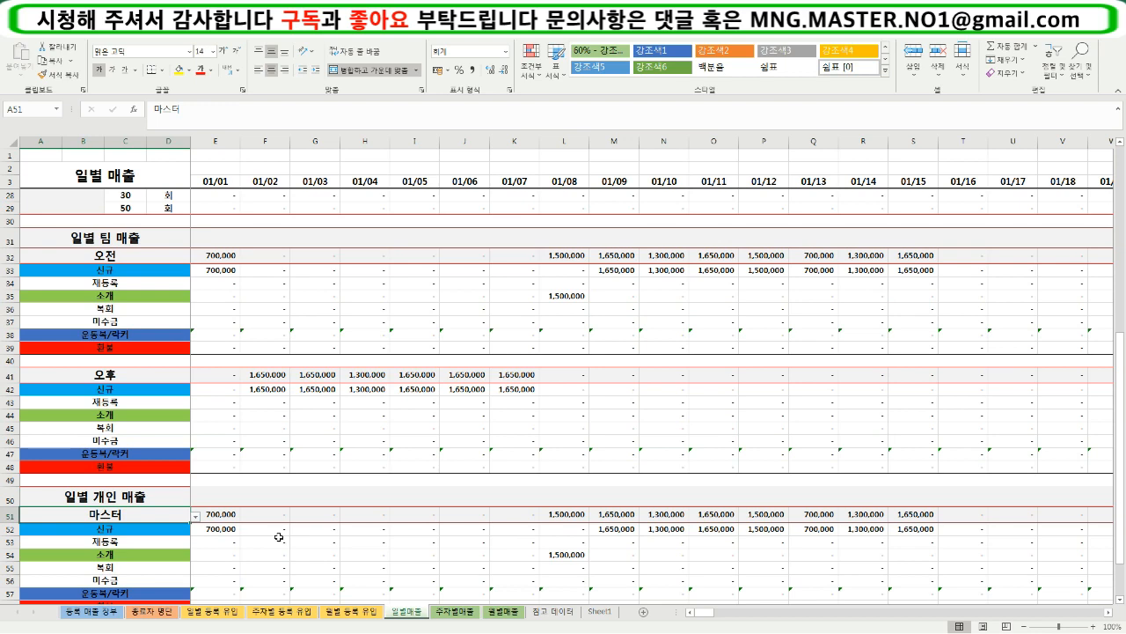
{"action": "scroll", "coordinate": [279, 537], "scroll_direction": "down", "scroll_amount": 1}
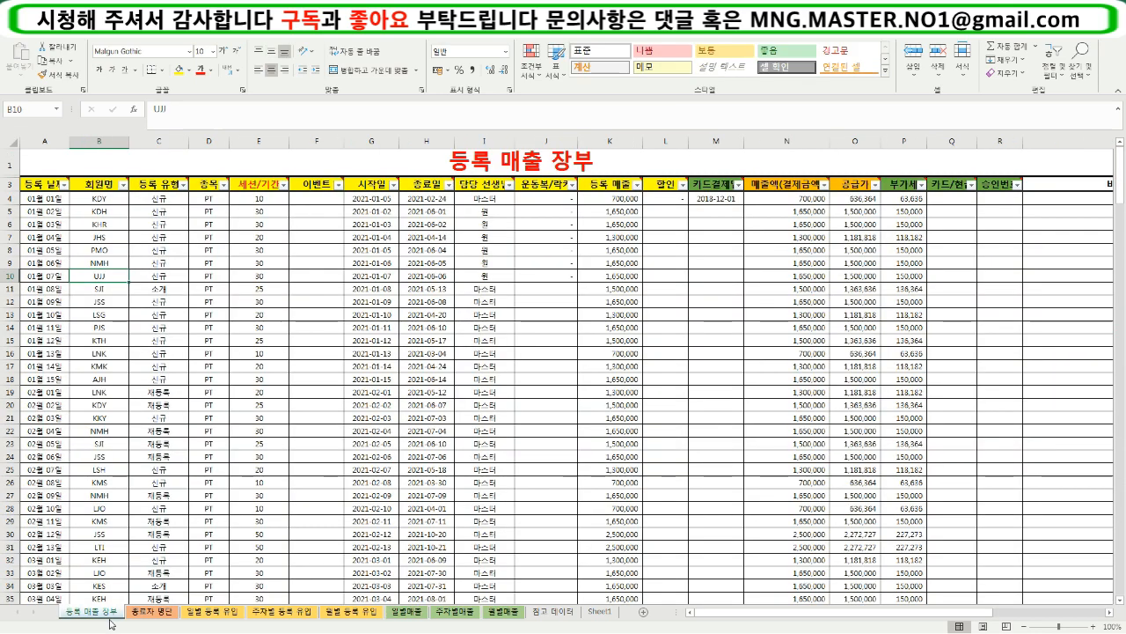
{"action": "left_click", "coordinate": [112, 617]}
{"action": "left_click", "coordinate": [405, 612]}
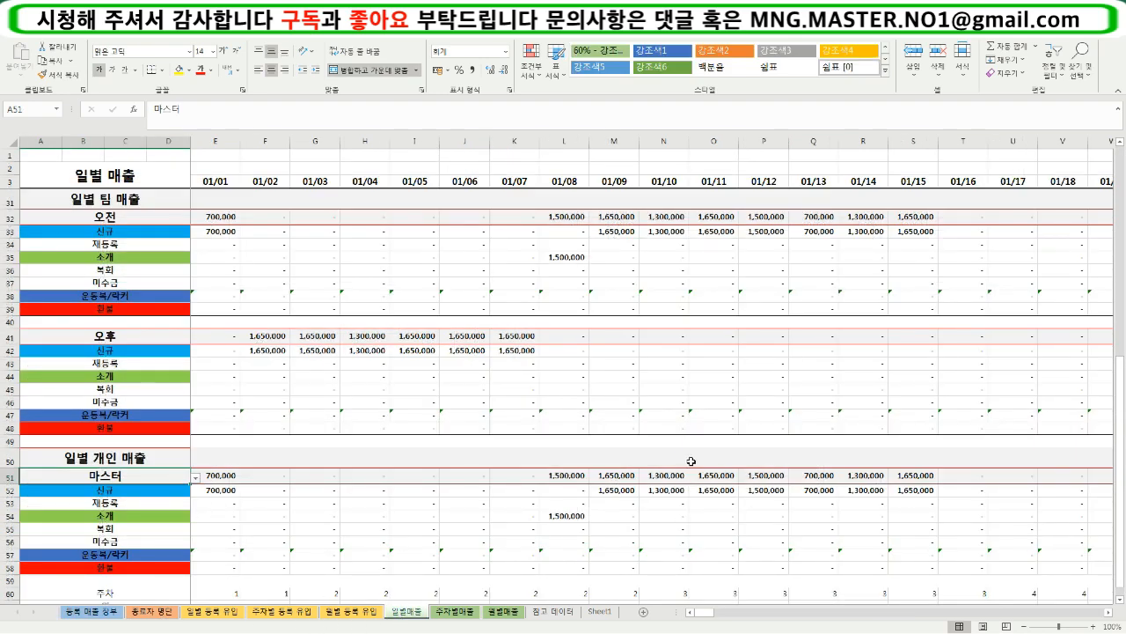
- Set the instructor selector in A51 of the 일별 개인 매출 section to 원
{"action": "scroll", "coordinate": [692, 462], "scroll_direction": "up", "scroll_amount": 1}
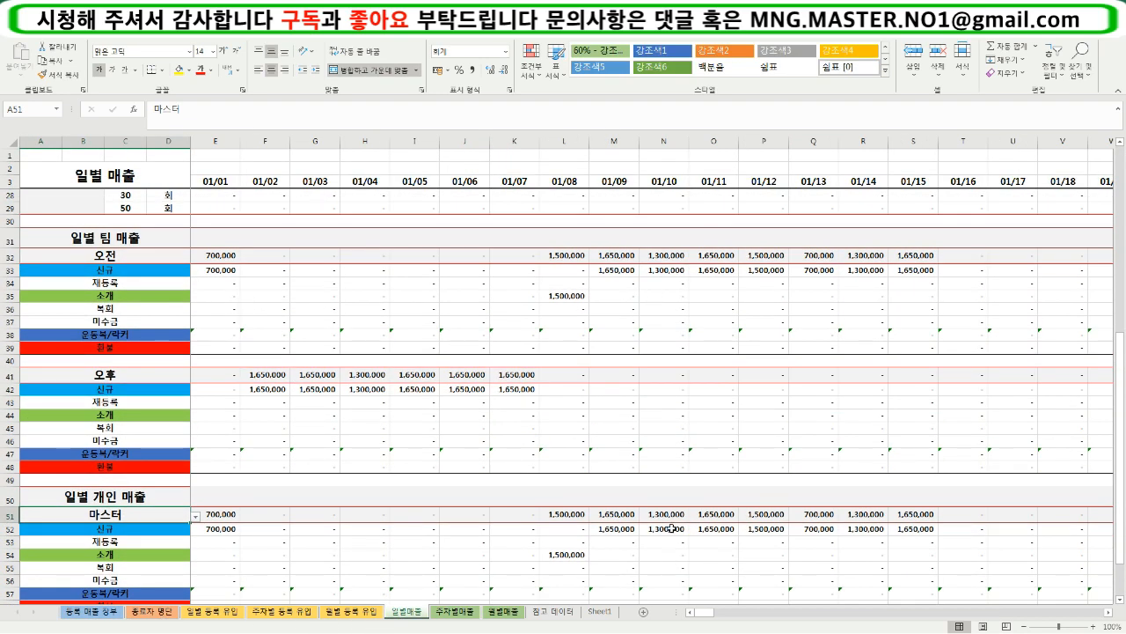
{"action": "scroll", "coordinate": [440, 560], "scroll_direction": "down", "scroll_amount": 1}
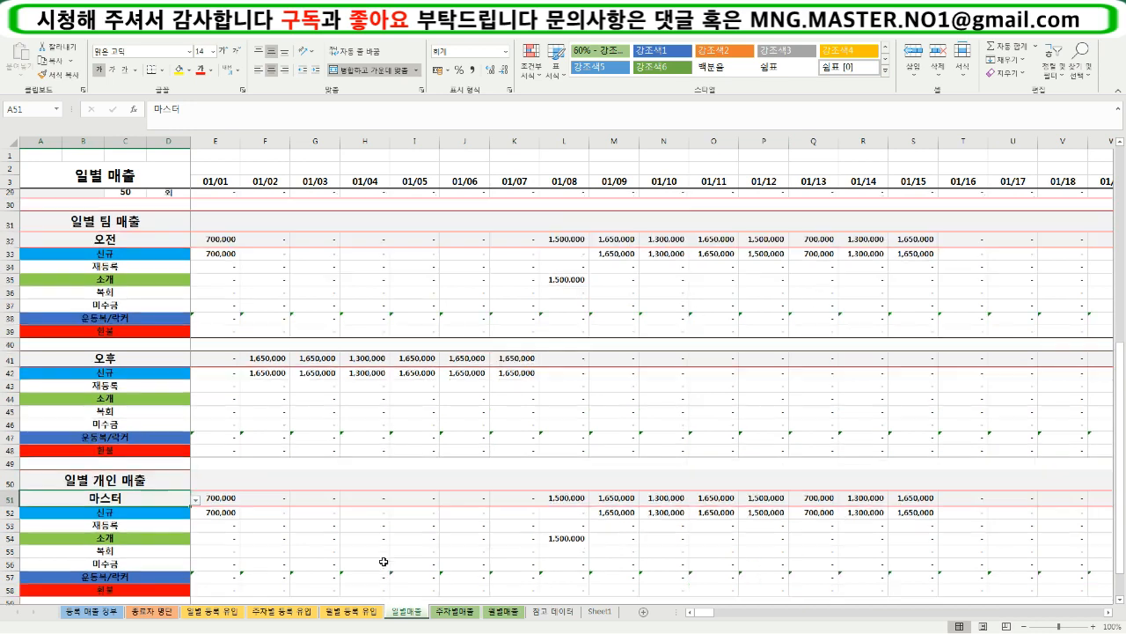
{"action": "left_click", "coordinate": [195, 477]}
{"action": "left_click", "coordinate": [97, 500]}
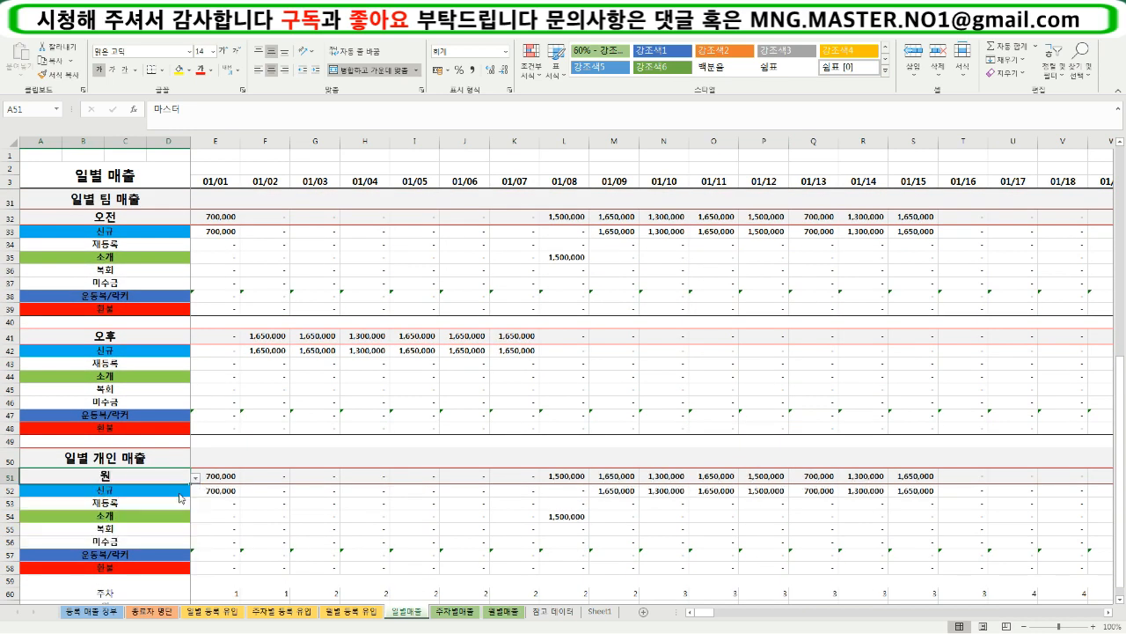
- Compare the selected instructor's sales in F51:K52 with the 오후 team's sales for 01/02 to 01/07
{"action": "left_click_drag", "start_coordinate": [254, 337], "coordinate": [549, 345]}
{"action": "left_click_drag", "start_coordinate": [285, 480], "coordinate": [526, 488]}
{"action": "left_click", "coordinate": [319, 538]}
{"action": "left_click_drag", "start_coordinate": [280, 482], "coordinate": [531, 492]}
{"action": "left_click", "coordinate": [509, 528]}
{"action": "left_click_drag", "start_coordinate": [259, 482], "coordinate": [531, 490]}
{"action": "scroll", "coordinate": [480, 556], "scroll_direction": "up", "scroll_amount": 1}
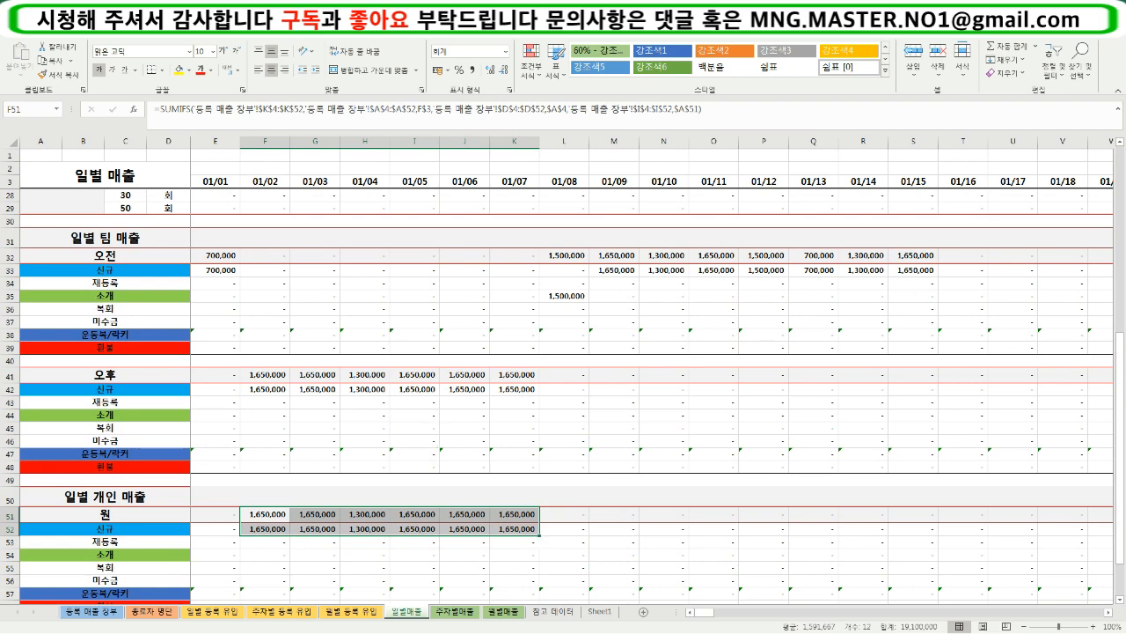
- Look over the weekly sales sections on the 주차별매출 sheet, down to the 주차별 팀 매출 blocks
{"action": "key", "text": "ctrl+Page_Down"}
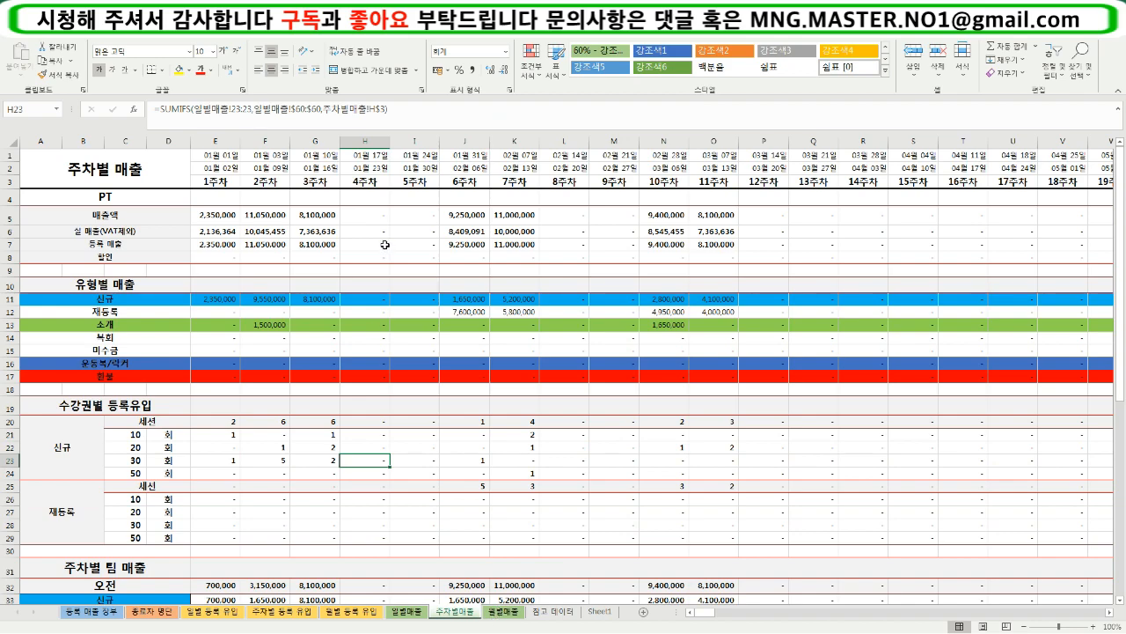
{"action": "left_click", "coordinate": [357, 405]}
{"action": "scroll", "coordinate": [360, 396], "scroll_direction": "down", "scroll_amount": 4}
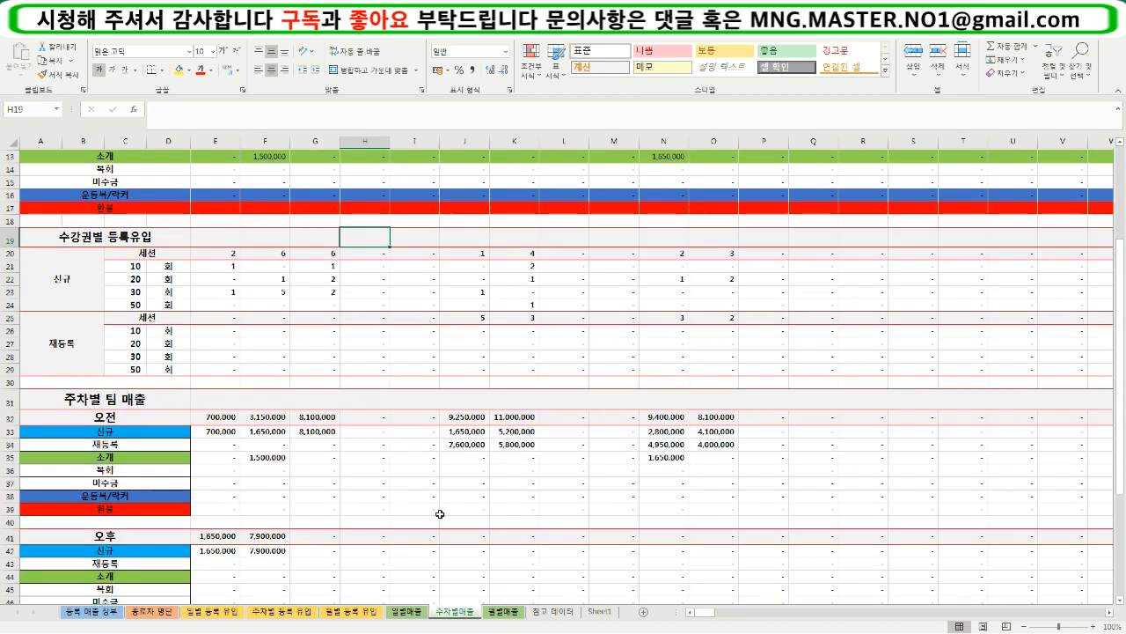
{"action": "scroll", "coordinate": [473, 580], "scroll_direction": "up", "scroll_amount": 4}
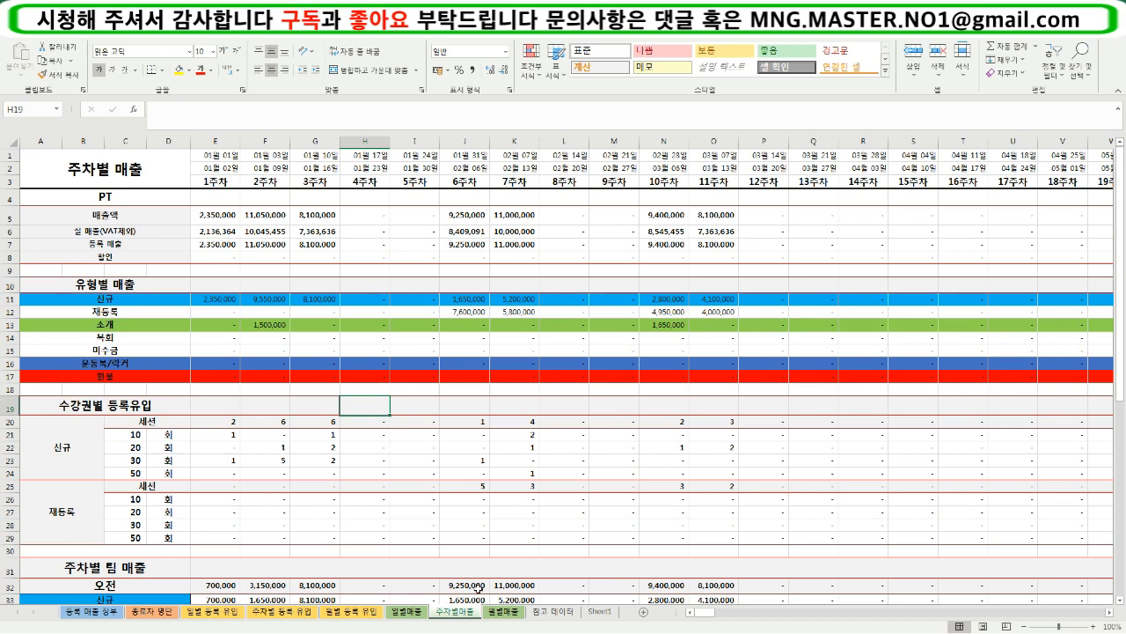
- Compare the section layout of the 일별매출 sheet with that of the 주차별매출 sheet
{"action": "left_click", "coordinate": [418, 614]}
{"action": "left_click", "coordinate": [442, 613]}
{"action": "left_click", "coordinate": [421, 611]}
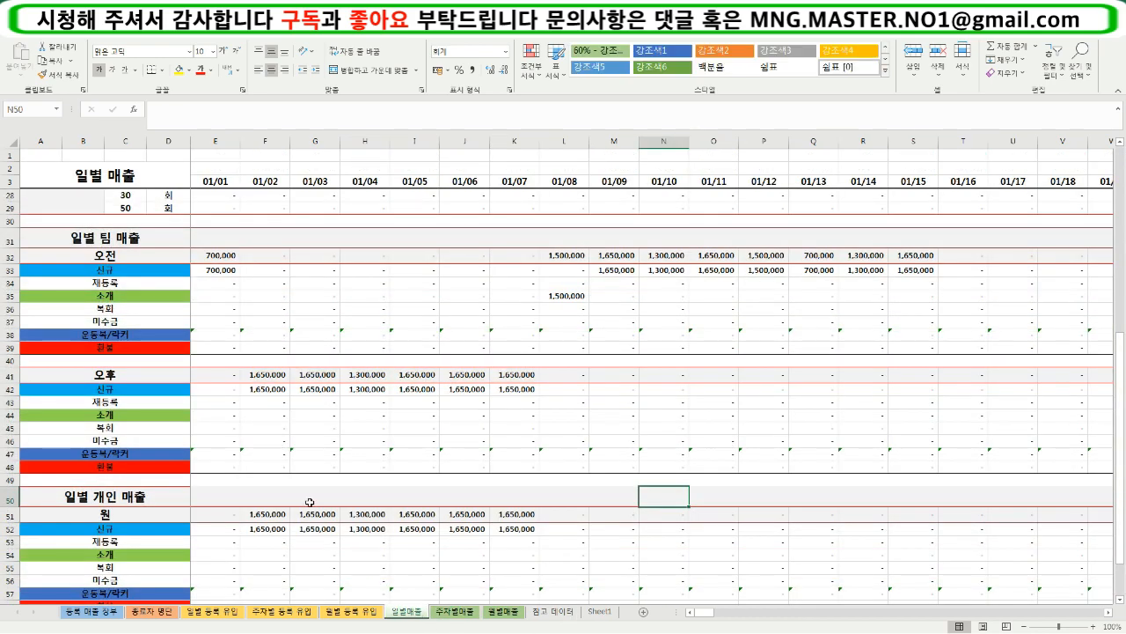
{"action": "left_click", "coordinate": [278, 401]}
{"action": "scroll", "coordinate": [278, 402], "scroll_direction": "up", "scroll_amount": 7}
{"action": "scroll", "coordinate": [278, 401], "scroll_direction": "up", "scroll_amount": 2}
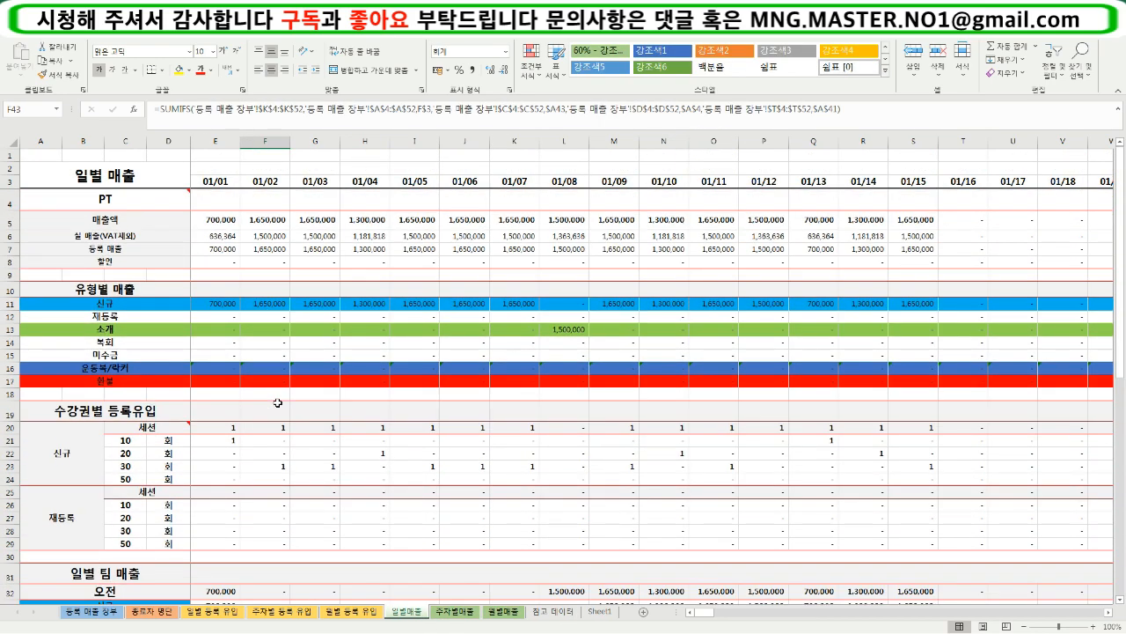
{"action": "left_click", "coordinate": [454, 611]}
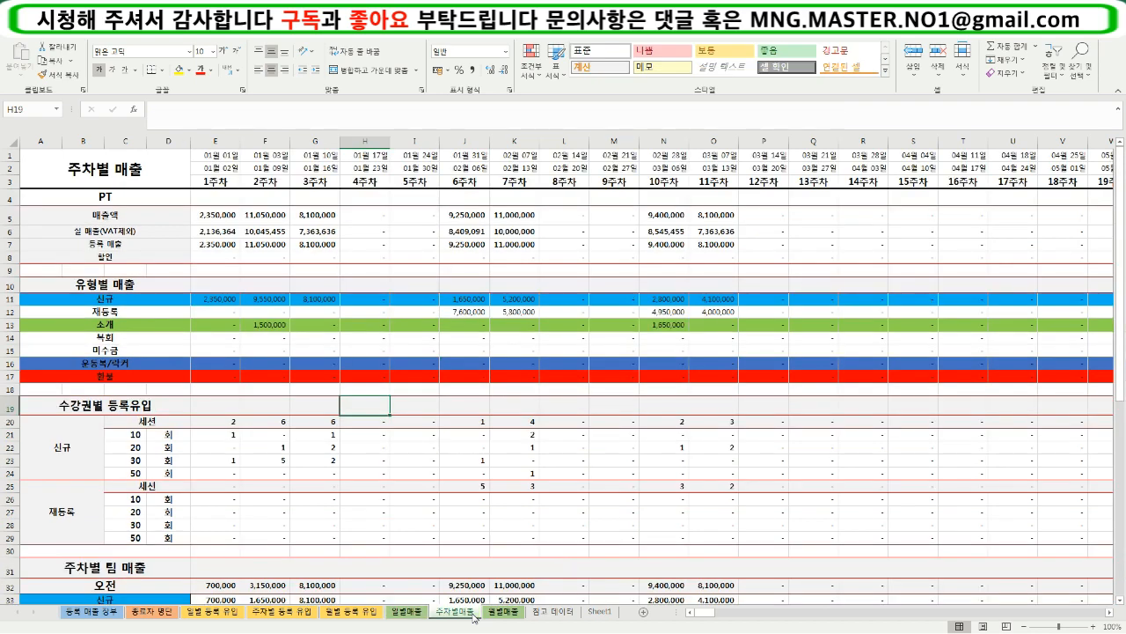
- Review the weekly figures in E4:Q26 and inspect the linked section heading in A19 on the 주차별매출 sheet
{"action": "left_click_drag", "start_coordinate": [220, 198], "coordinate": [789, 508]}
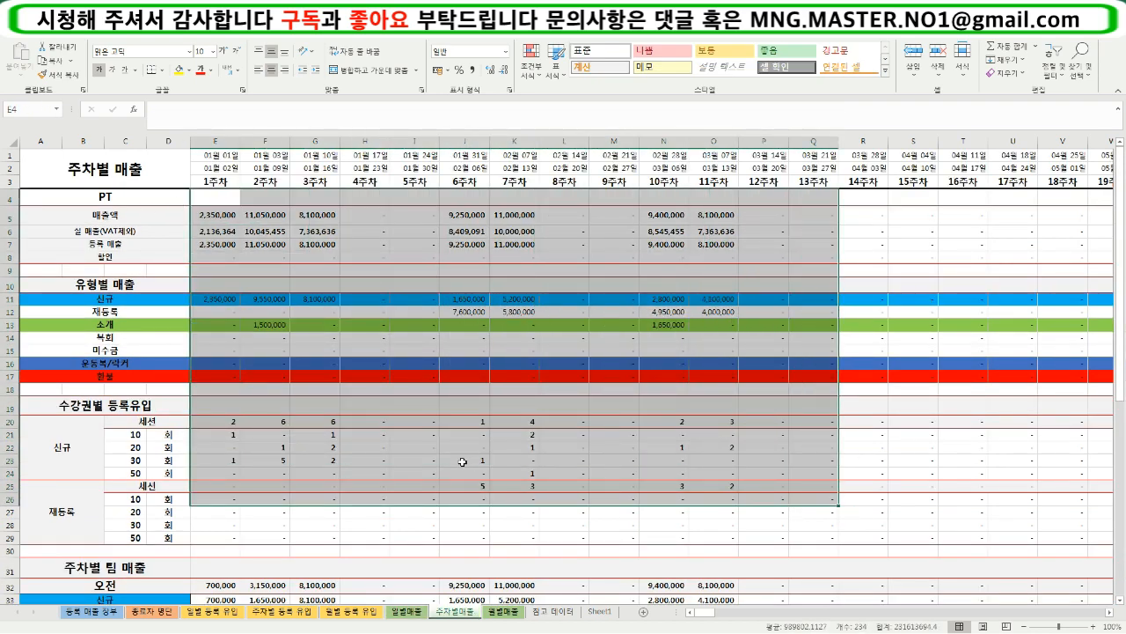
{"action": "left_click", "coordinate": [437, 461]}
{"action": "left_click", "coordinate": [87, 392]}
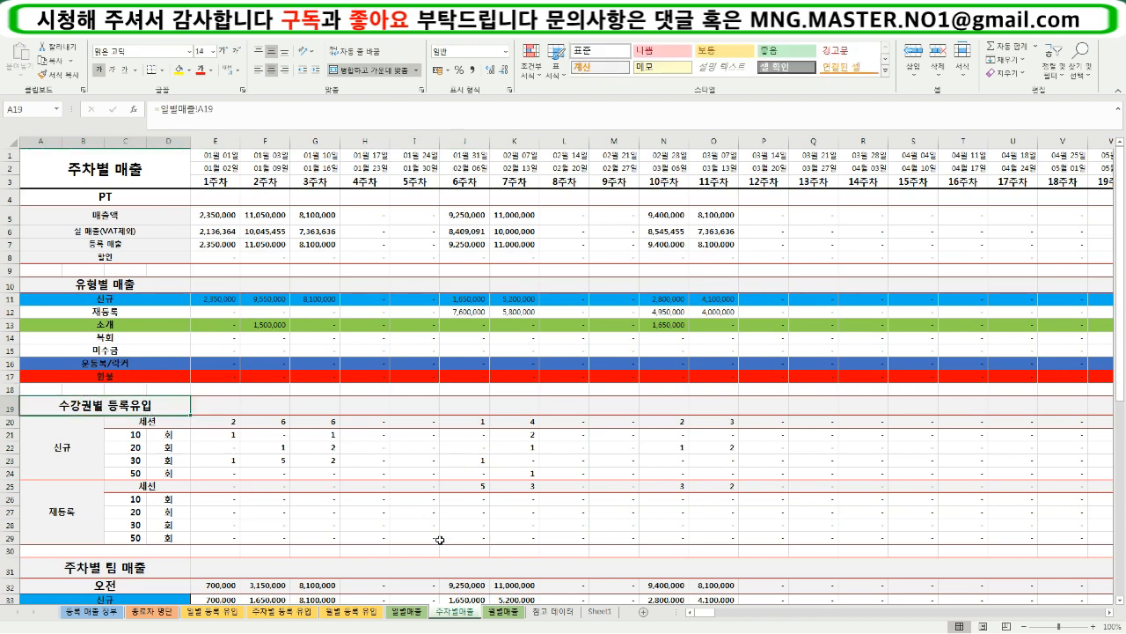
- Set the section selector in A19 of the 일별매출 sheet to 수강권별 매출
{"action": "left_click", "coordinate": [414, 611]}
{"action": "left_click", "coordinate": [156, 400]}
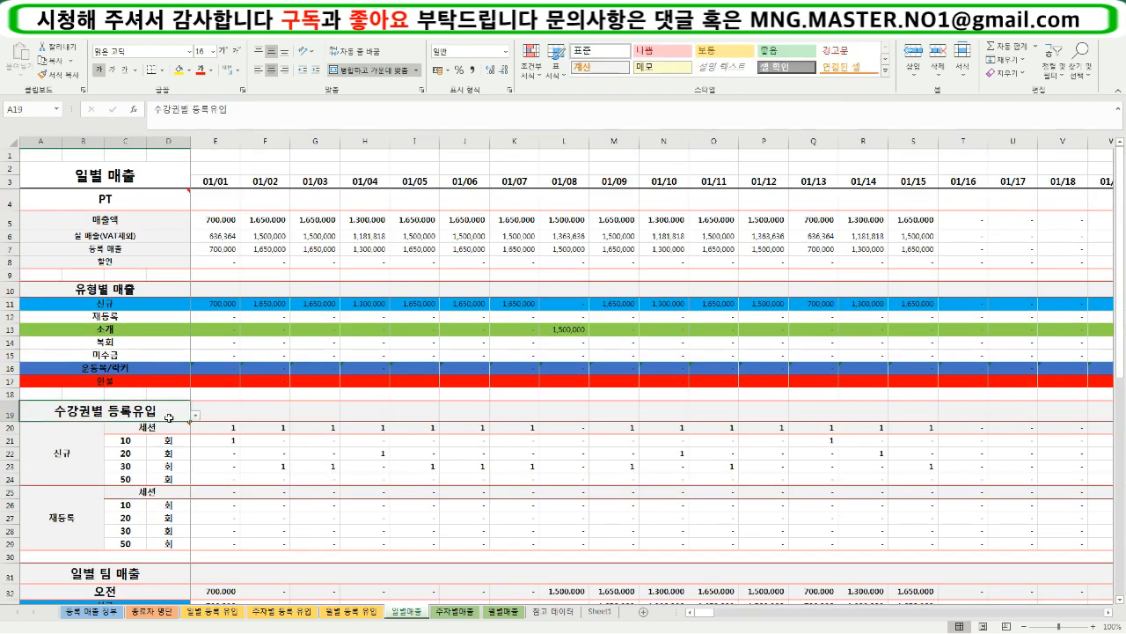
{"action": "left_click", "coordinate": [195, 414]}
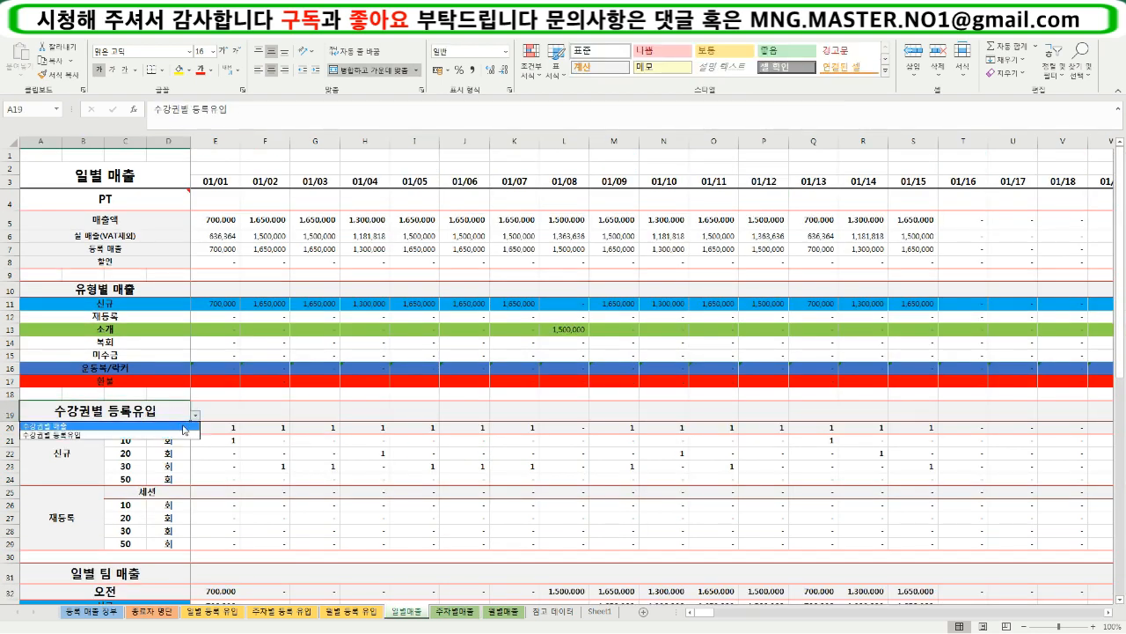
{"action": "left_click", "coordinate": [183, 424]}
- Check the 수강권별 매출 section on the 주차별매출 sheet and inspect the formula in E21
{"action": "left_click", "coordinate": [472, 606]}
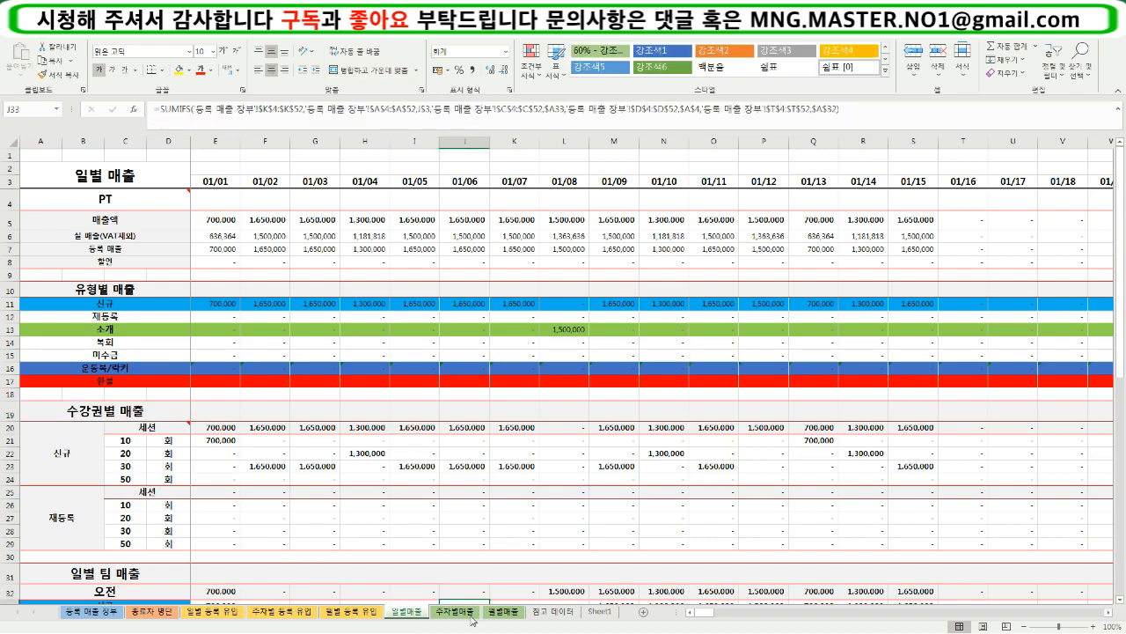
{"action": "left_click", "coordinate": [210, 430]}
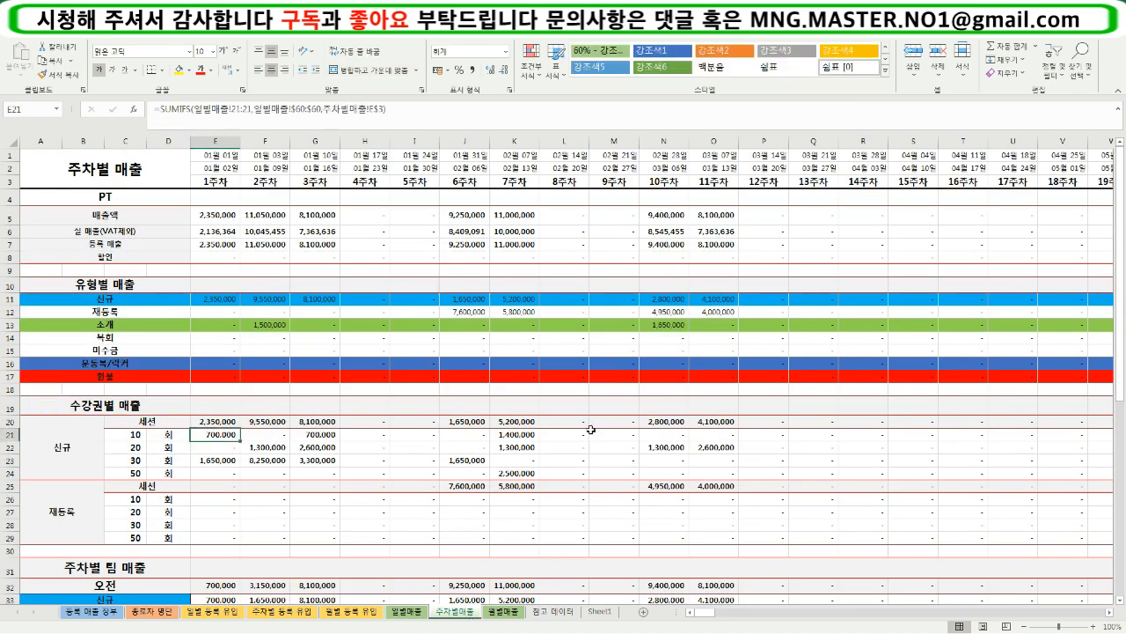
{"action": "scroll", "coordinate": [748, 448], "scroll_direction": "down", "scroll_amount": 2}
{"action": "scroll", "coordinate": [401, 404], "scroll_direction": "up", "scroll_amount": 2}
- Inspect the 1주차 heading and its end date in E2, and look over the weekly sections below
{"action": "left_click", "coordinate": [231, 183]}
{"action": "left_click", "coordinate": [226, 168]}
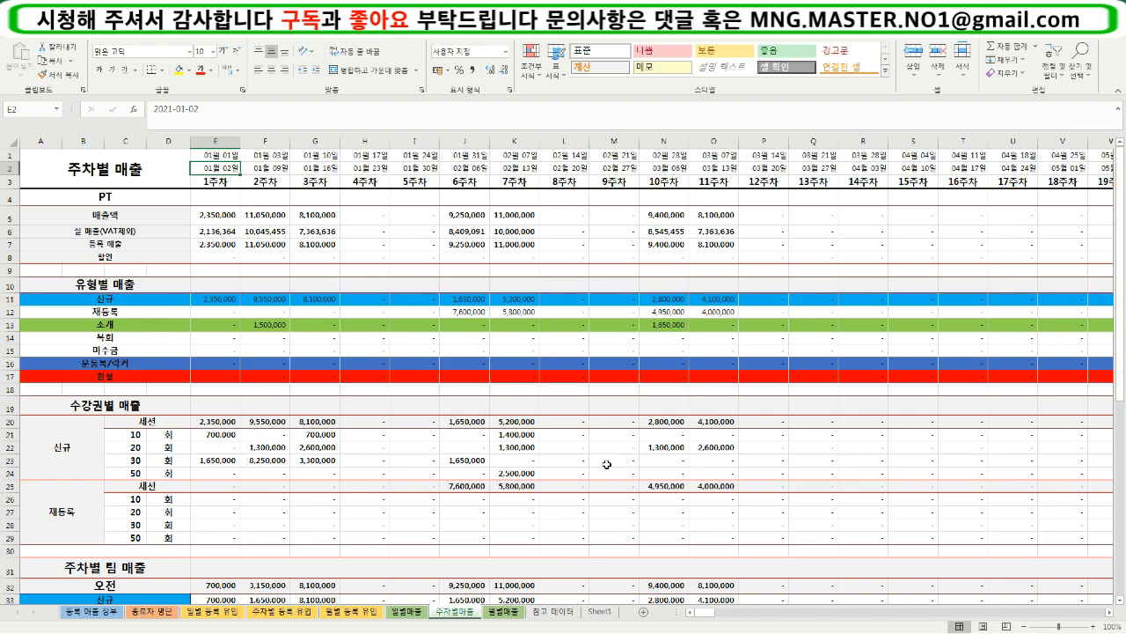
{"action": "scroll", "coordinate": [613, 462], "scroll_direction": "down", "scroll_amount": 2}
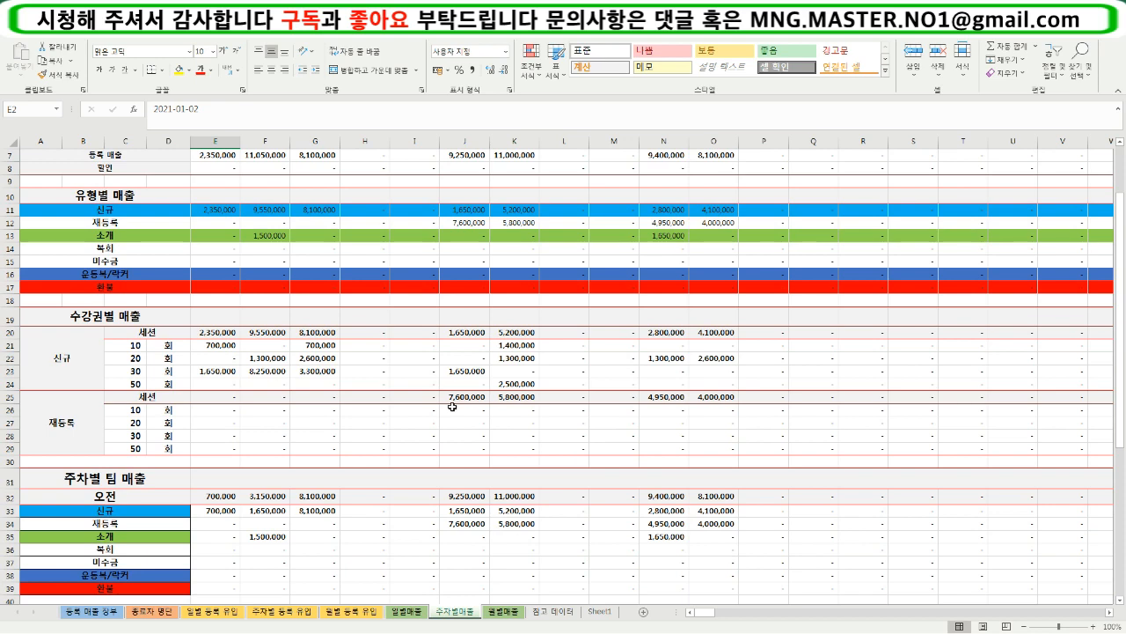
{"action": "scroll", "coordinate": [523, 517], "scroll_direction": "up", "scroll_amount": 2}
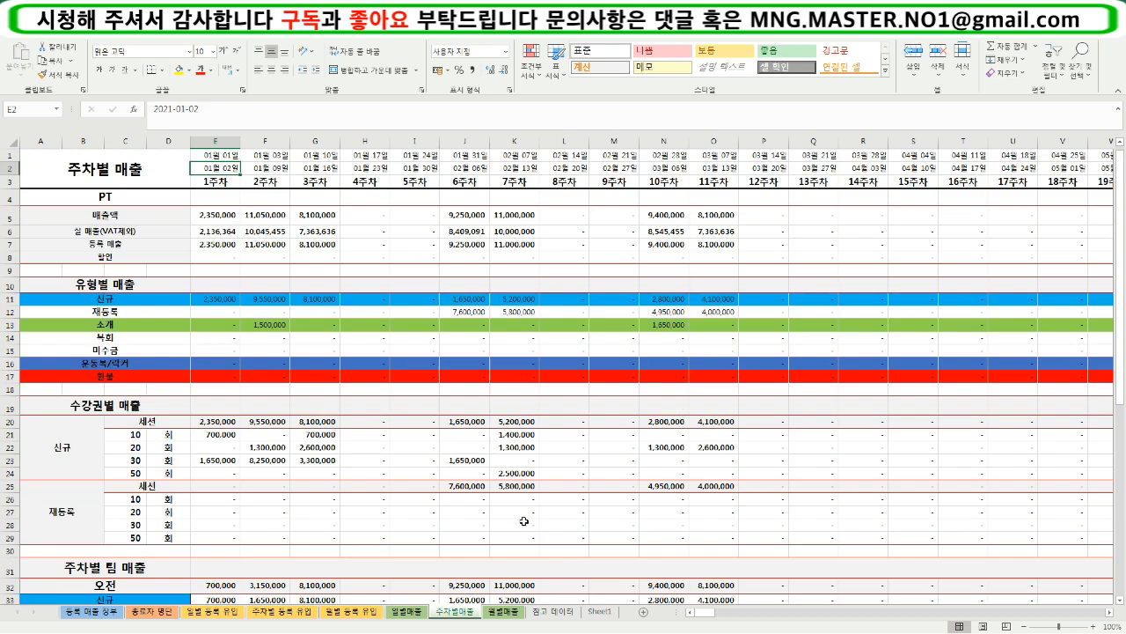
- Open the 월별매출 sheet and examine the monthly columns, including the 재등록 formula in I25
{"action": "left_click", "coordinate": [504, 612]}
{"action": "left_click", "coordinate": [437, 493]}
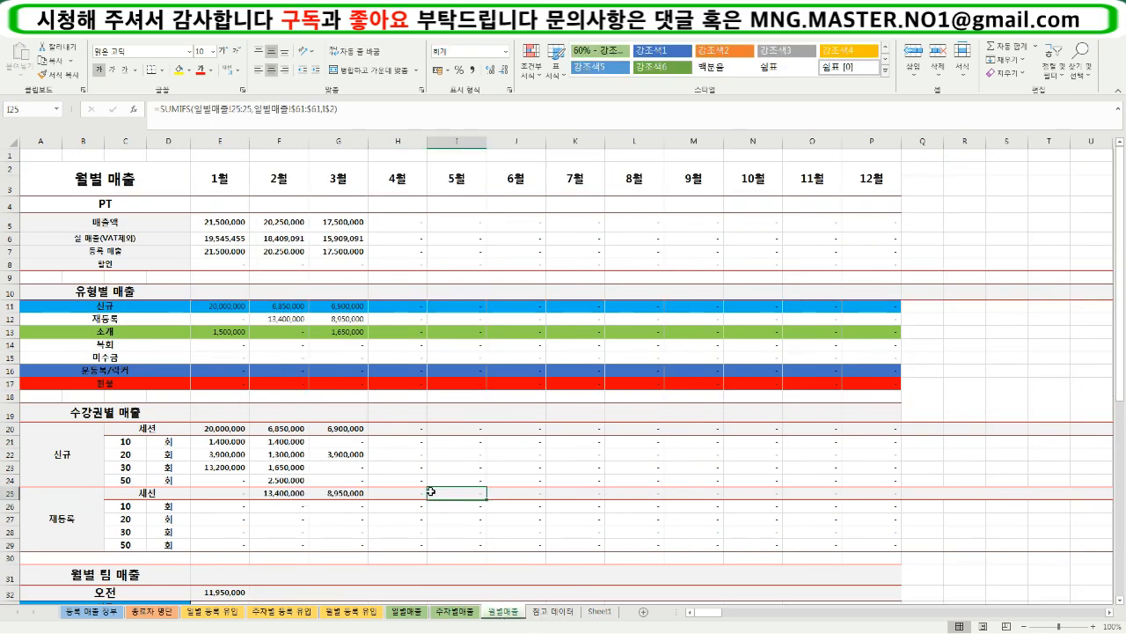
{"action": "left_click", "coordinate": [334, 204]}
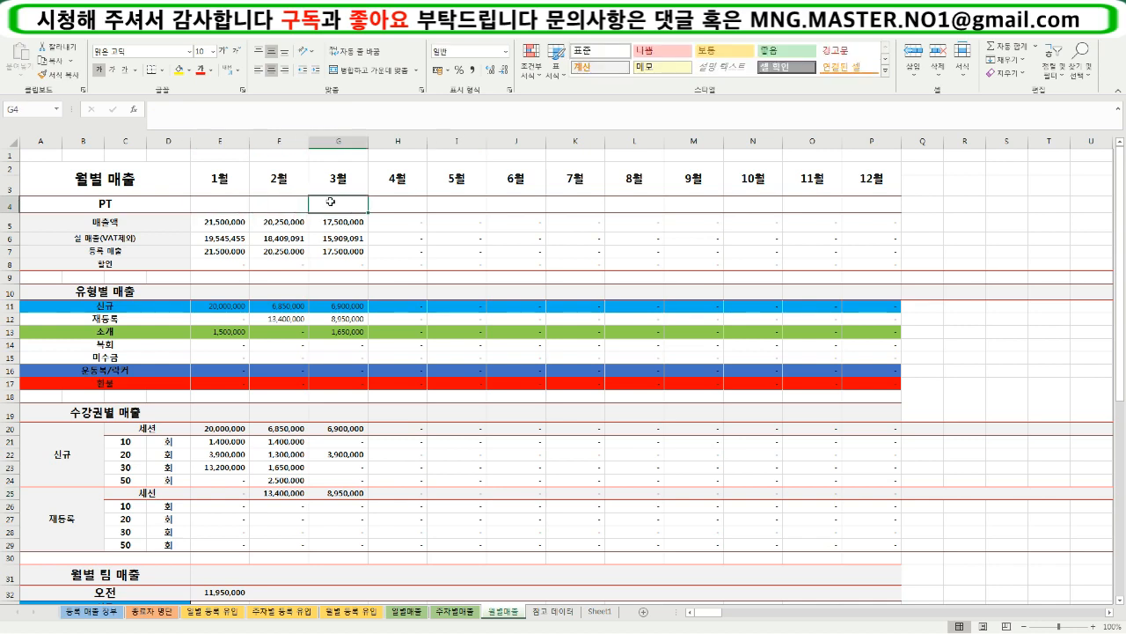
- Consult the registration ledger and review the 1월 to 3월 figures on the 월별매출 sheet, down to 월별 팀 매출
{"action": "left_click", "coordinate": [88, 612]}
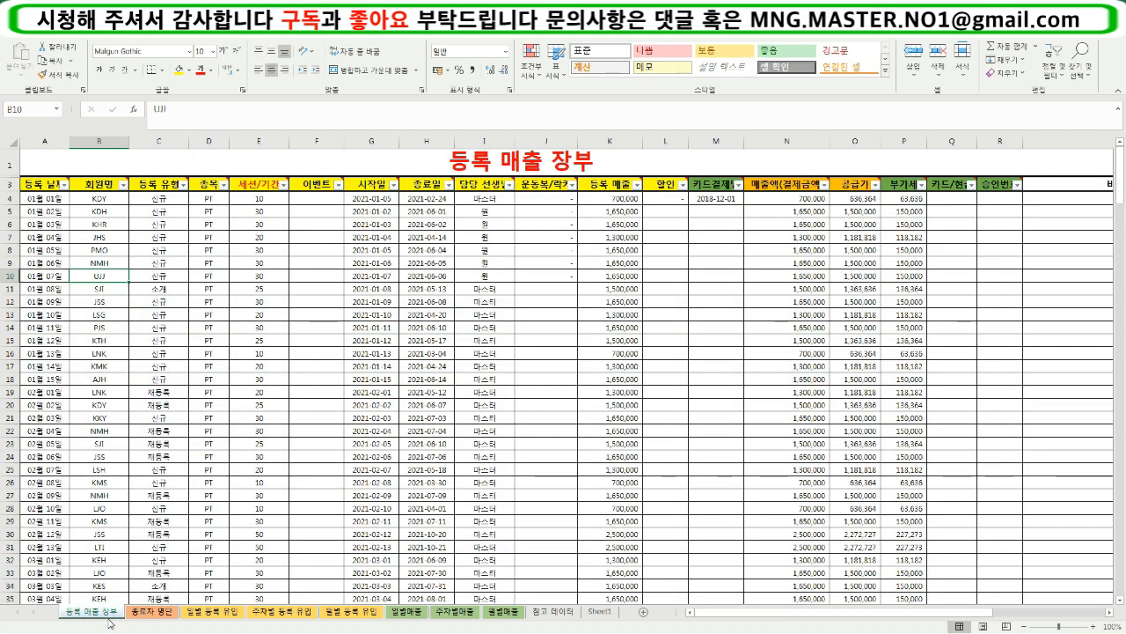
{"action": "left_click", "coordinate": [516, 615]}
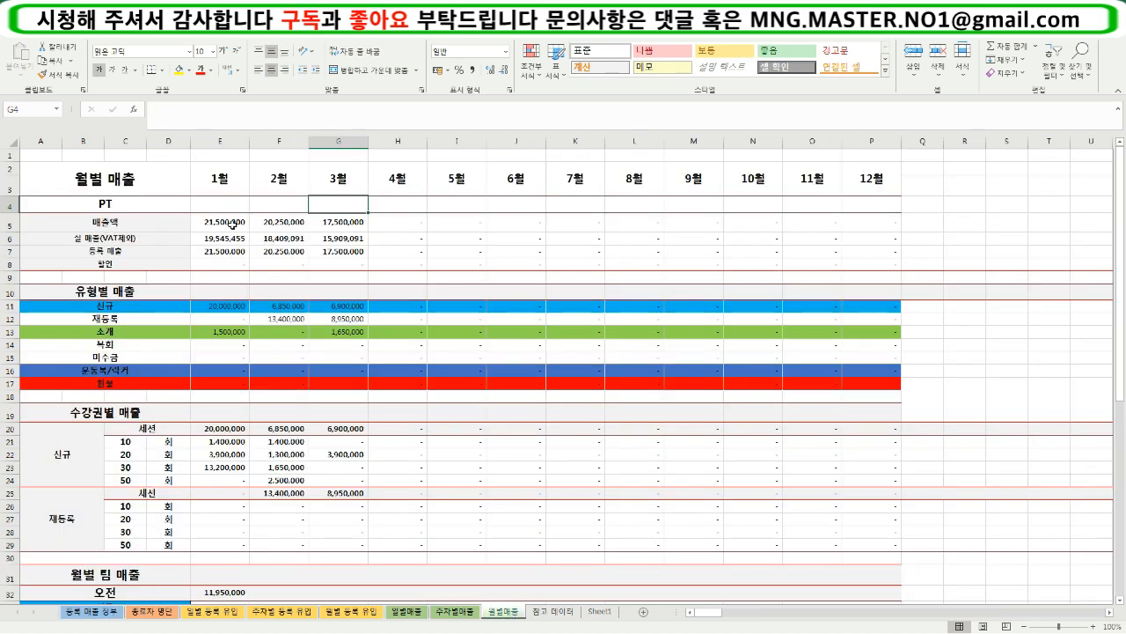
{"action": "left_click_drag", "start_coordinate": [231, 224], "coordinate": [345, 508]}
{"action": "left_click", "coordinate": [345, 508]}
{"action": "scroll", "coordinate": [344, 518], "scroll_direction": "down", "scroll_amount": 4}
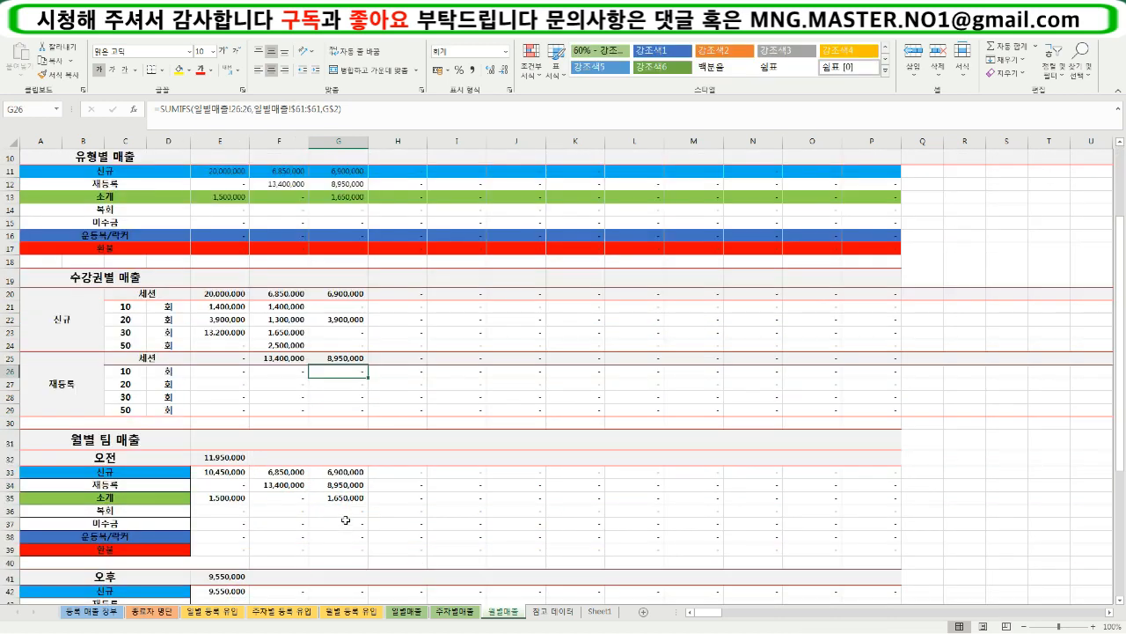
- Open the 주차별매출 sheet, review its sections down to 주차별 팀 매출, and inspect the formula in I22
{"action": "scroll", "coordinate": [343, 523], "scroll_direction": "up", "scroll_amount": 4}
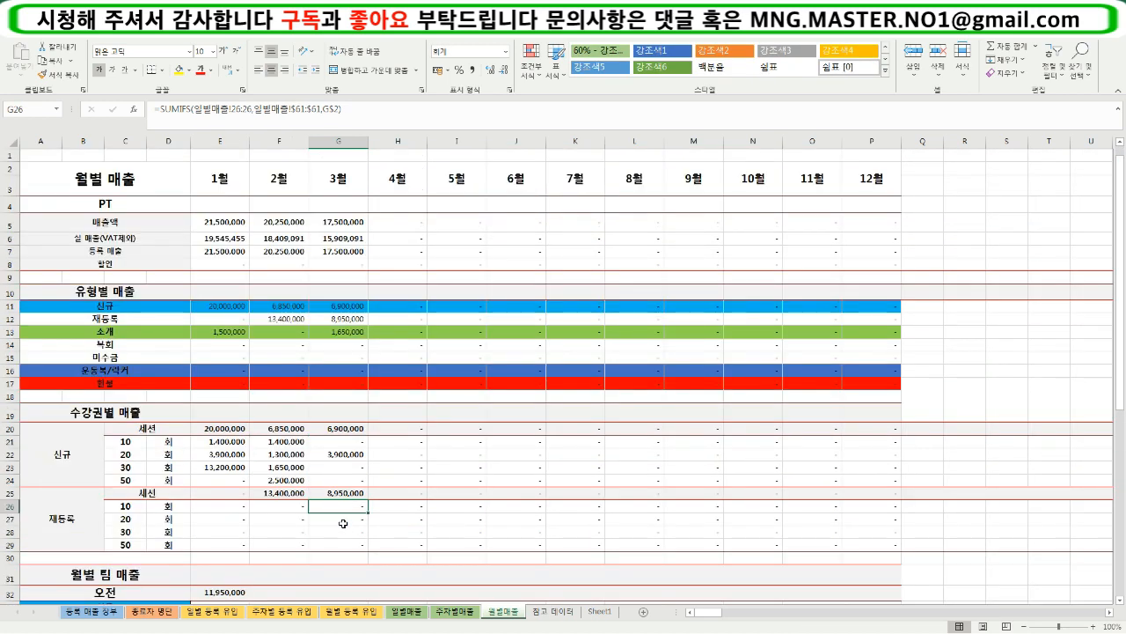
{"action": "left_click", "coordinate": [472, 611]}
{"action": "left_click", "coordinate": [394, 486]}
{"action": "scroll", "coordinate": [394, 501], "scroll_direction": "down", "scroll_amount": 7}
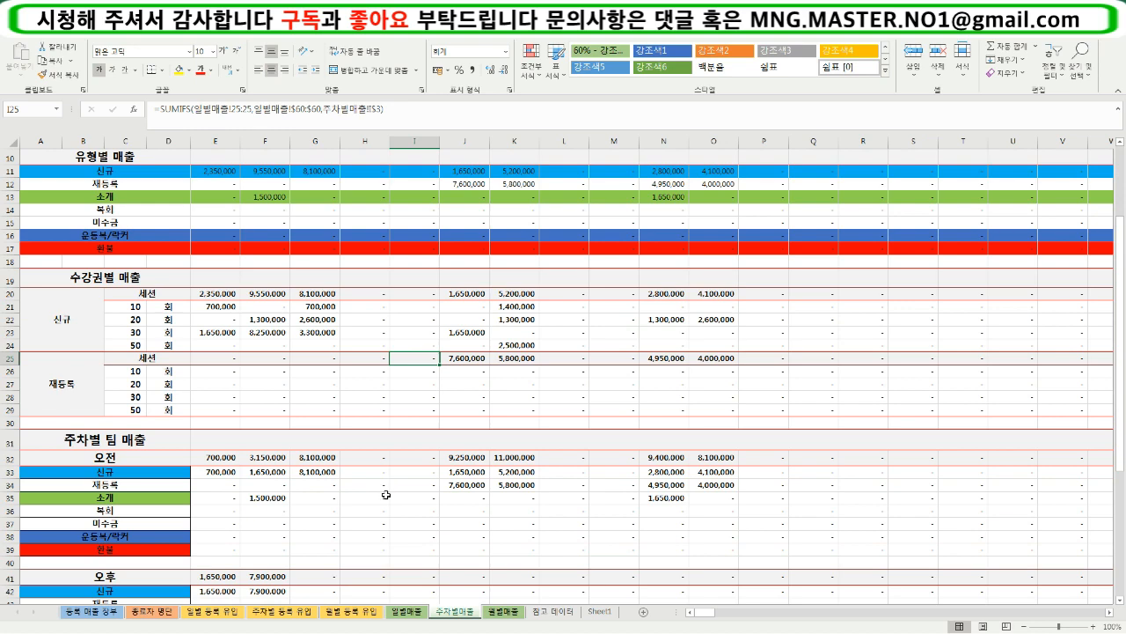
{"action": "scroll", "coordinate": [395, 546], "scroll_direction": "up", "scroll_amount": 5}
{"action": "scroll", "coordinate": [396, 551], "scroll_direction": "up", "scroll_amount": 2}
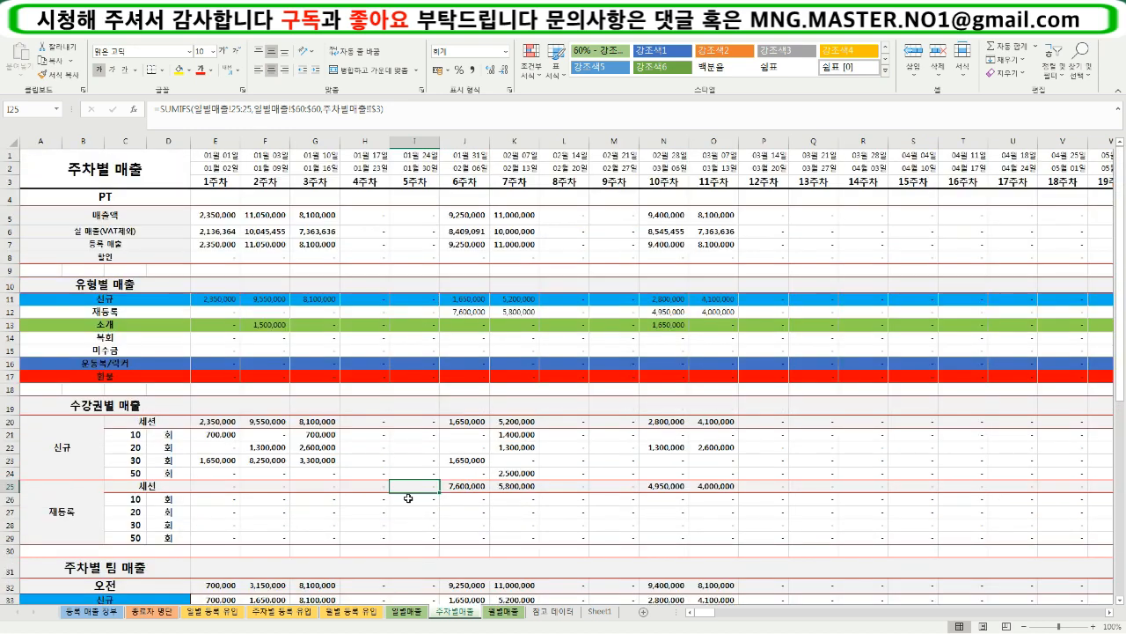
{"action": "left_click", "coordinate": [401, 449]}
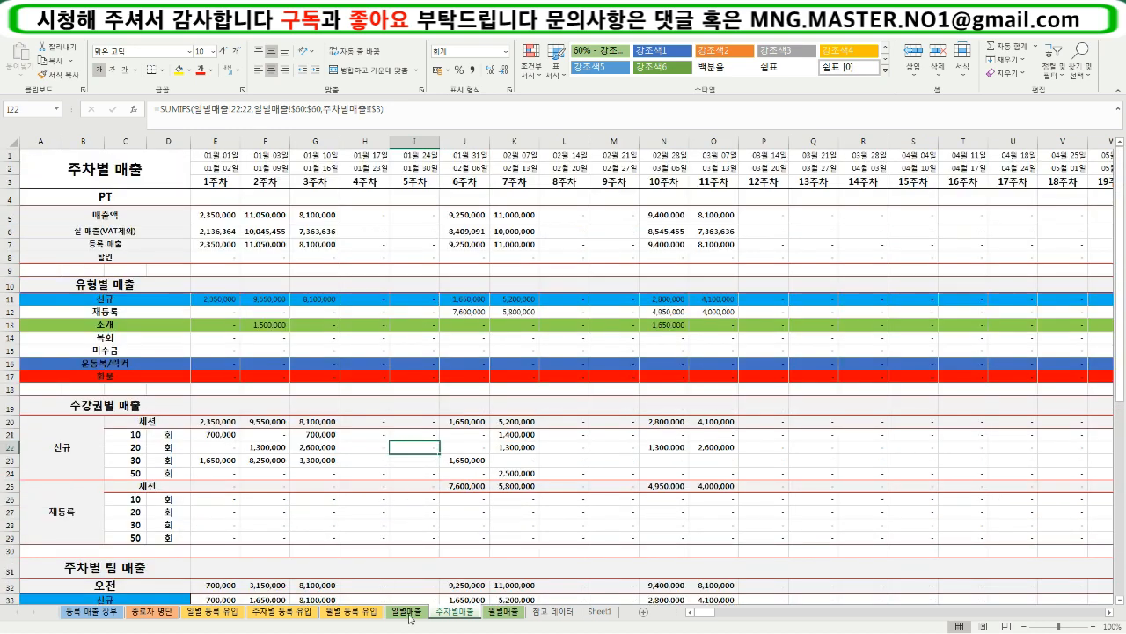
- Compare the 주차별매출 sheet with 일별매출, and inspect the daily 신규 formulas in I24, L23 and R24
{"action": "left_click", "coordinate": [407, 611]}
{"action": "left_click", "coordinate": [455, 611]}
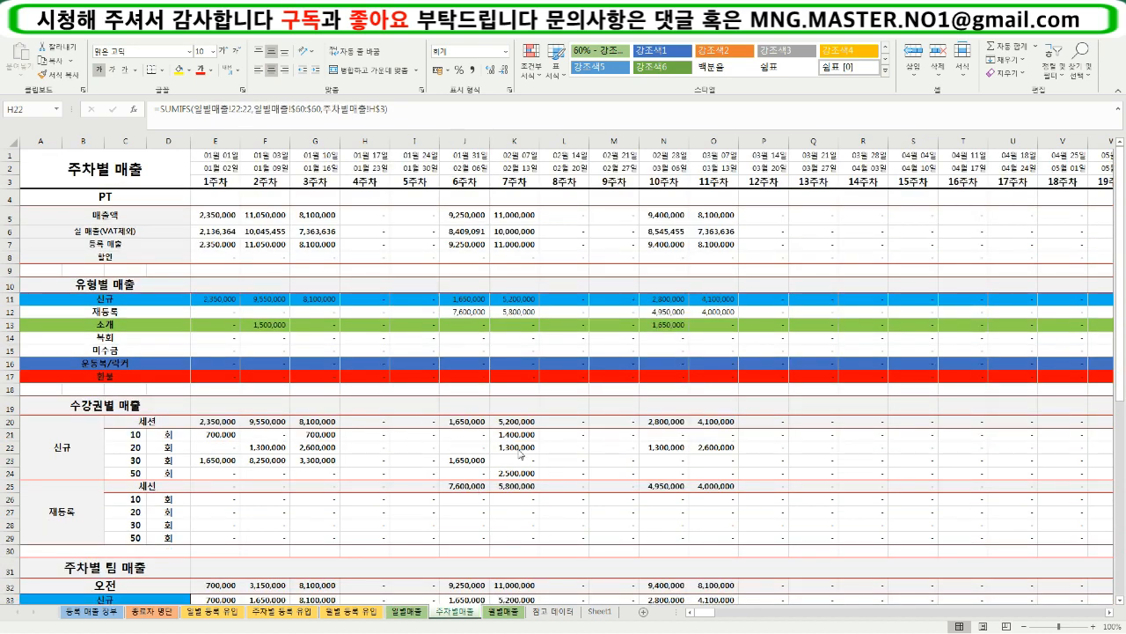
{"action": "left_click", "coordinate": [408, 613]}
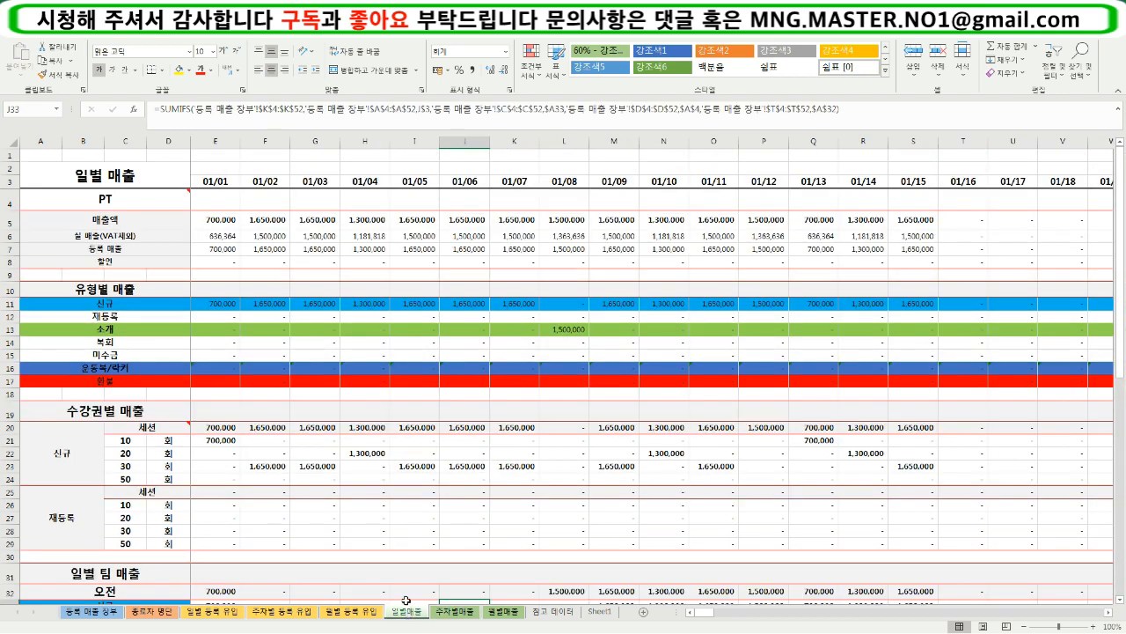
{"action": "left_click", "coordinate": [394, 476]}
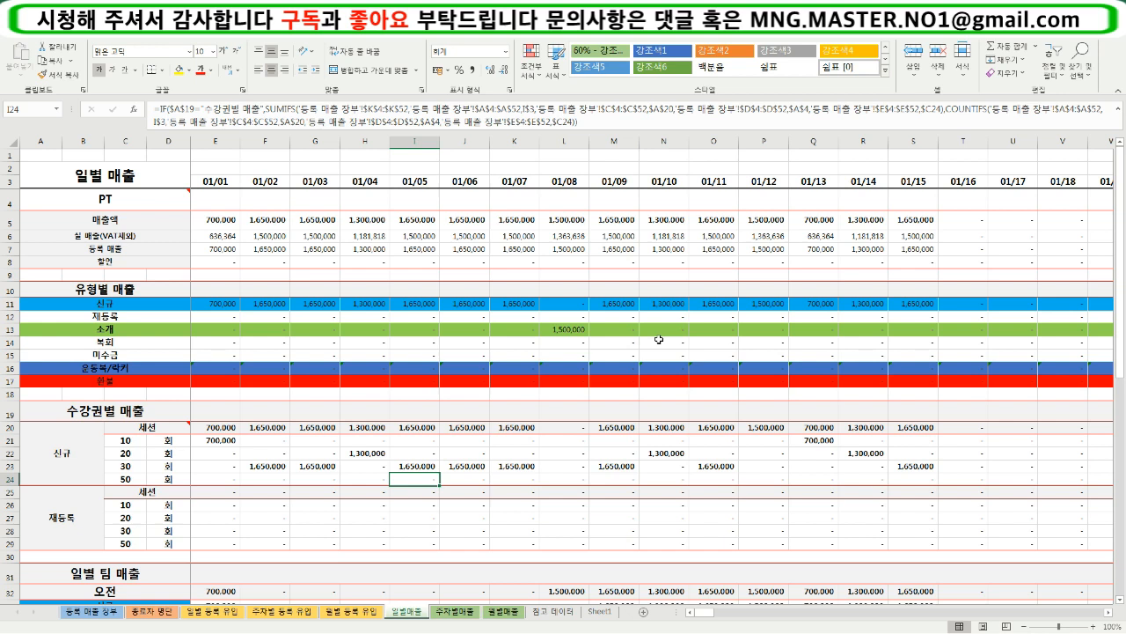
{"action": "left_click", "coordinate": [573, 461]}
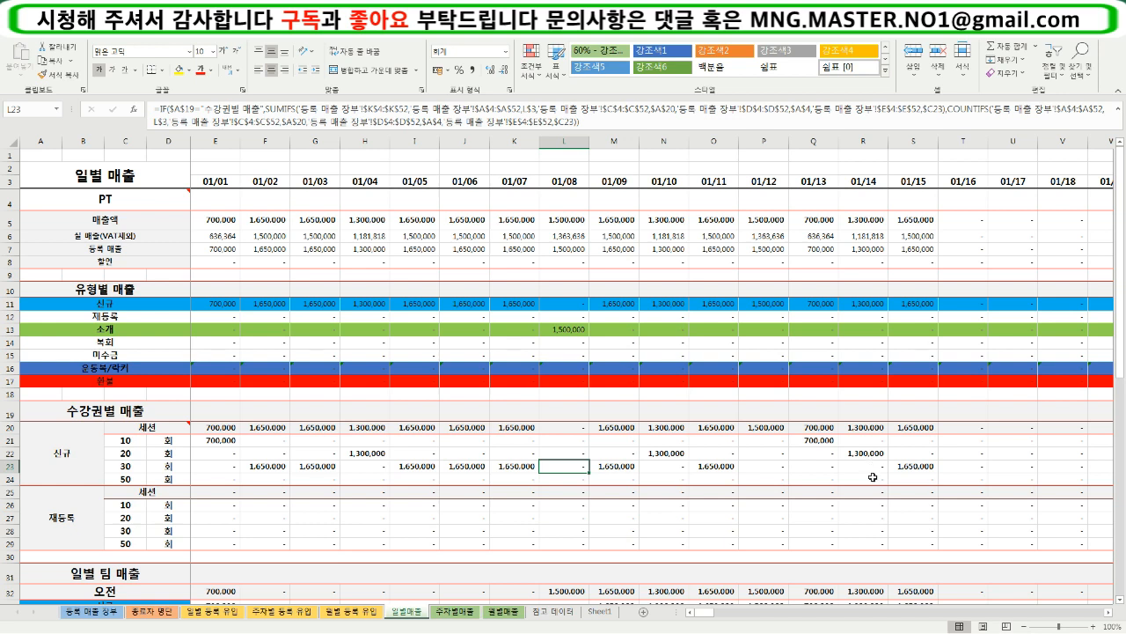
{"action": "left_click", "coordinate": [842, 482]}
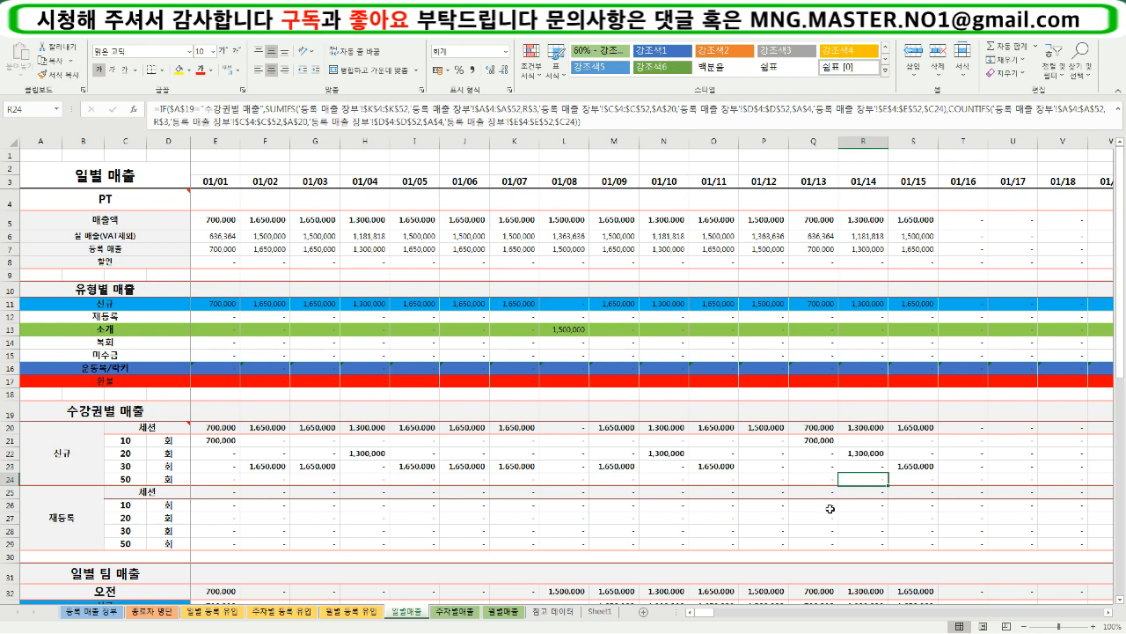
{"action": "left_click", "coordinate": [426, 481]}
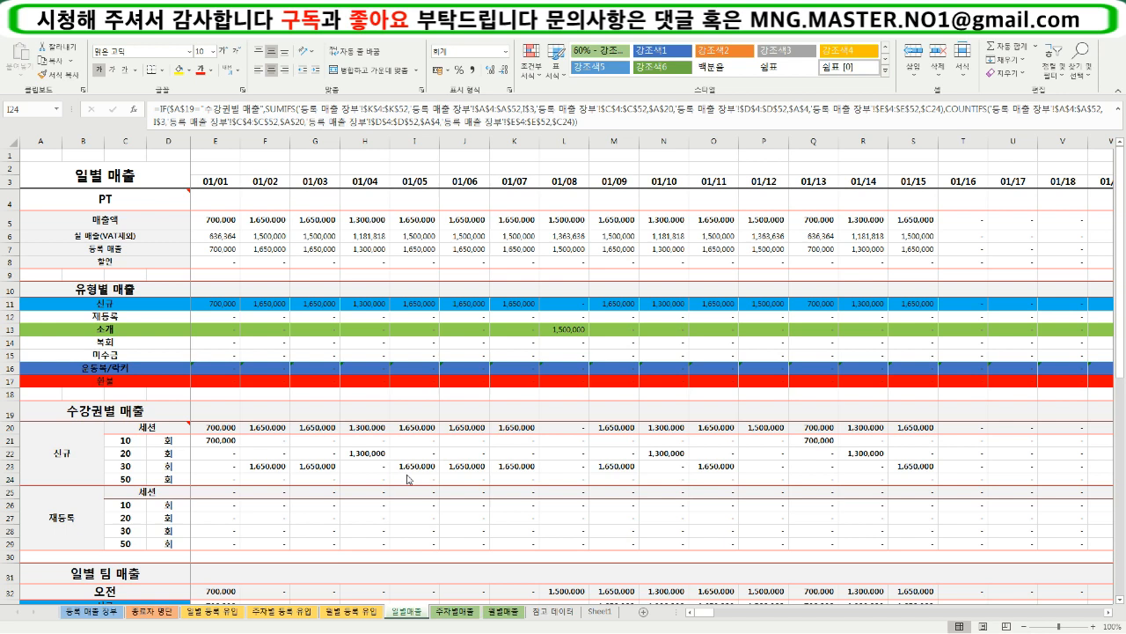
- Consult the 등록 매출 장부 ledger and inspect the 재등록 formula in O28 on the 일별매출 sheet
{"action": "left_click", "coordinate": [300, 389]}
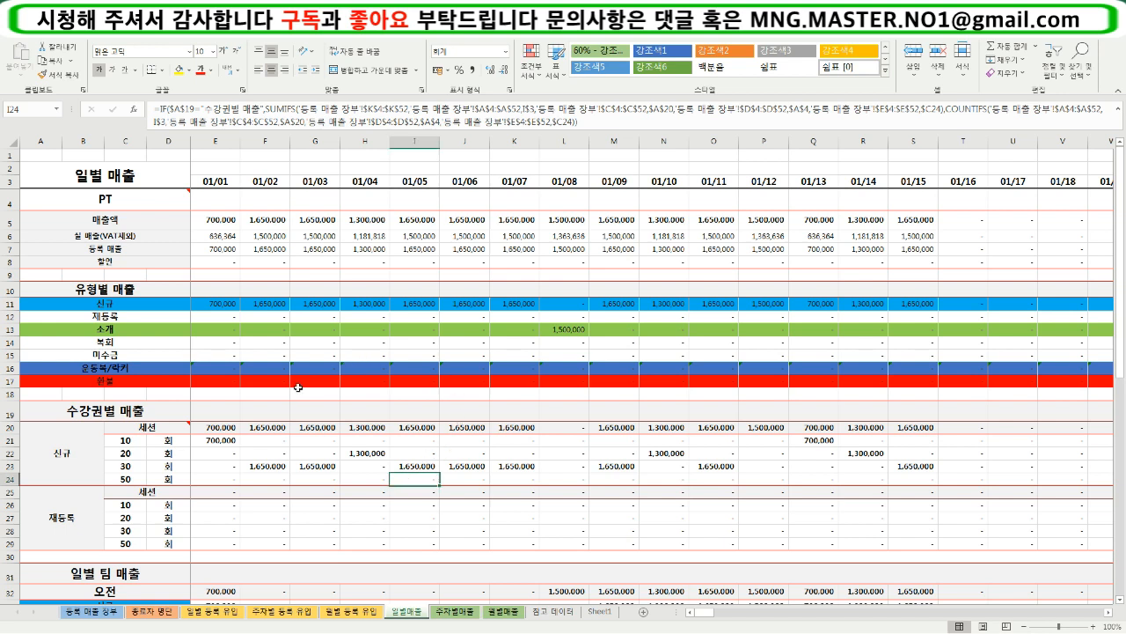
{"action": "left_click", "coordinate": [98, 614]}
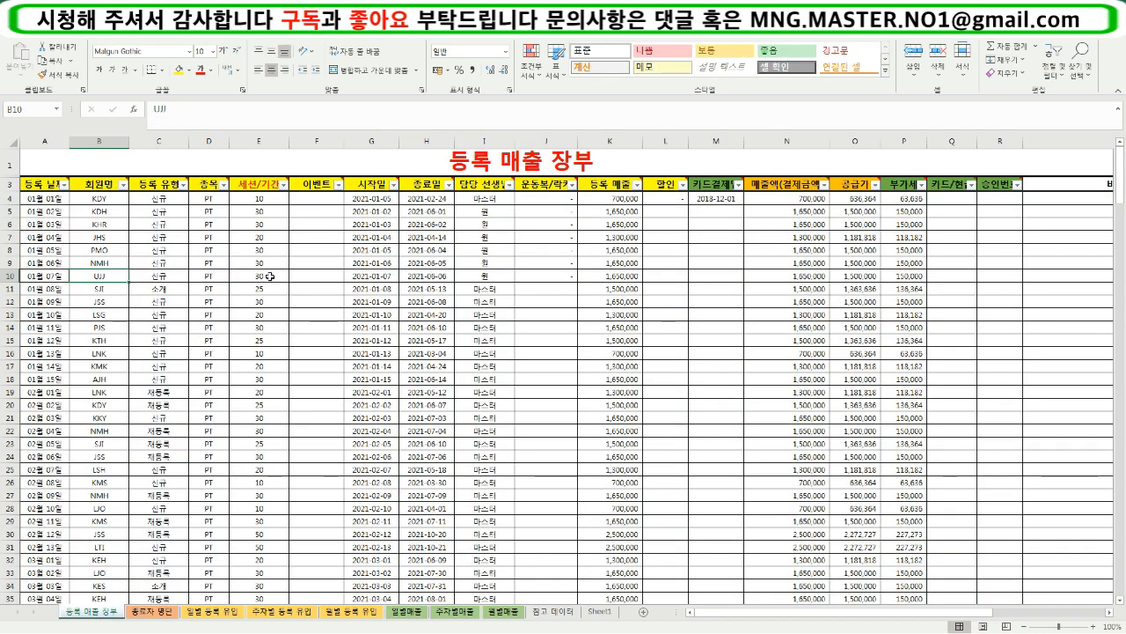
{"action": "left_click", "coordinate": [406, 613]}
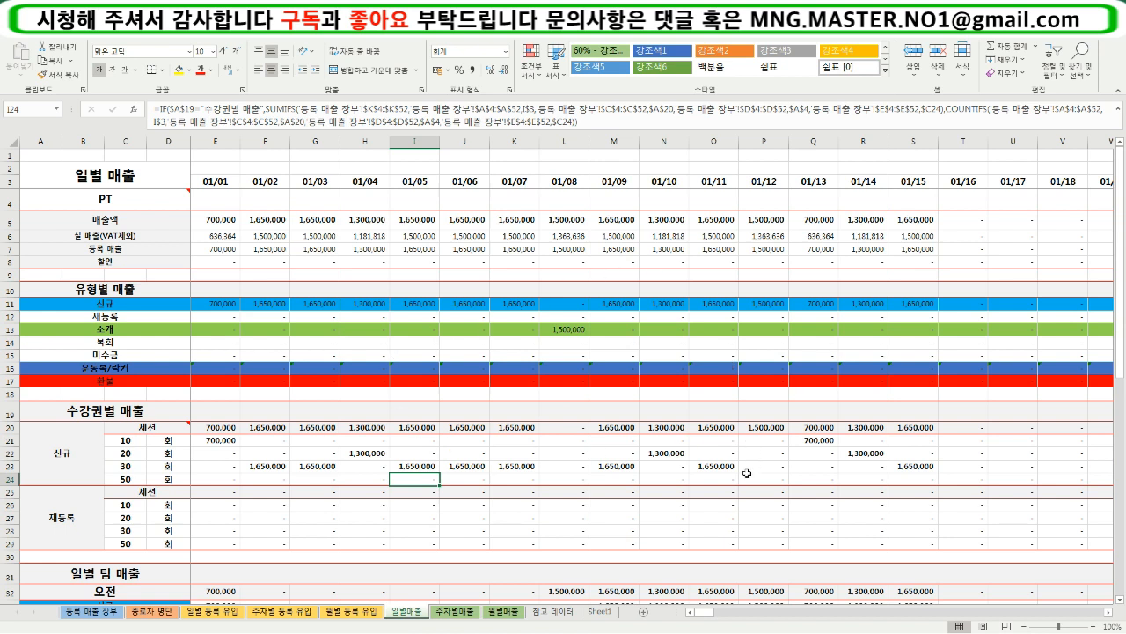
{"action": "left_click", "coordinate": [719, 529]}
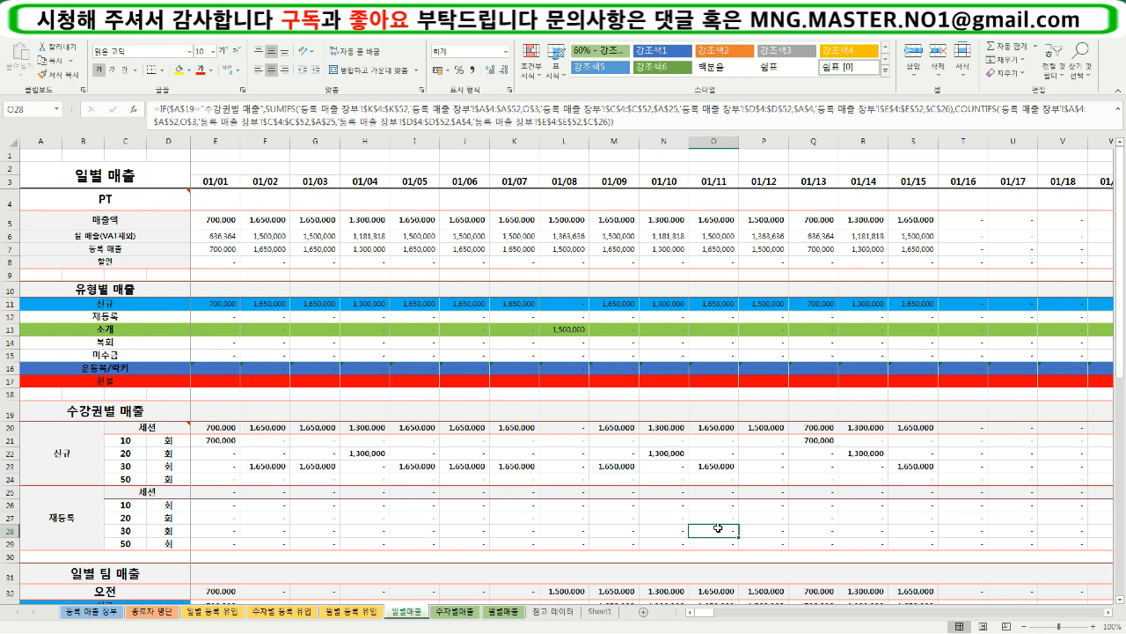
- Look over the 주차별매출 and 월별매출 sheets again, and check the formulas in H23 and H28 on 일별매출
{"action": "left_click", "coordinate": [441, 613]}
{"action": "left_click", "coordinate": [492, 614]}
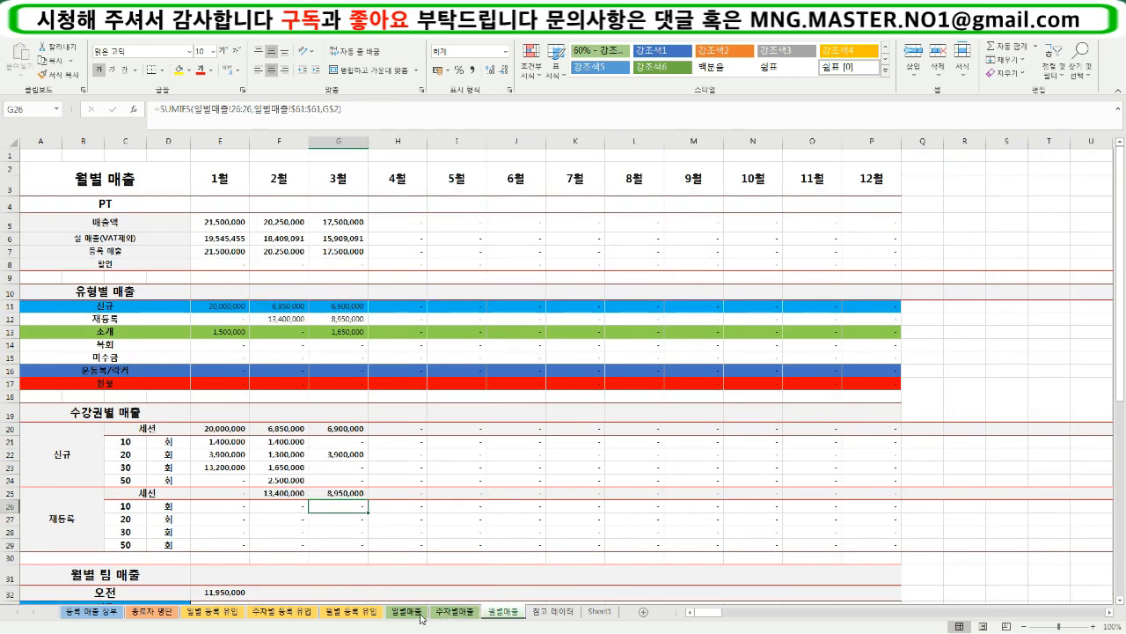
{"action": "left_click", "coordinate": [421, 616]}
{"action": "left_click", "coordinate": [363, 468]}
{"action": "scroll", "coordinate": [374, 479], "scroll_direction": "down", "scroll_amount": 1}
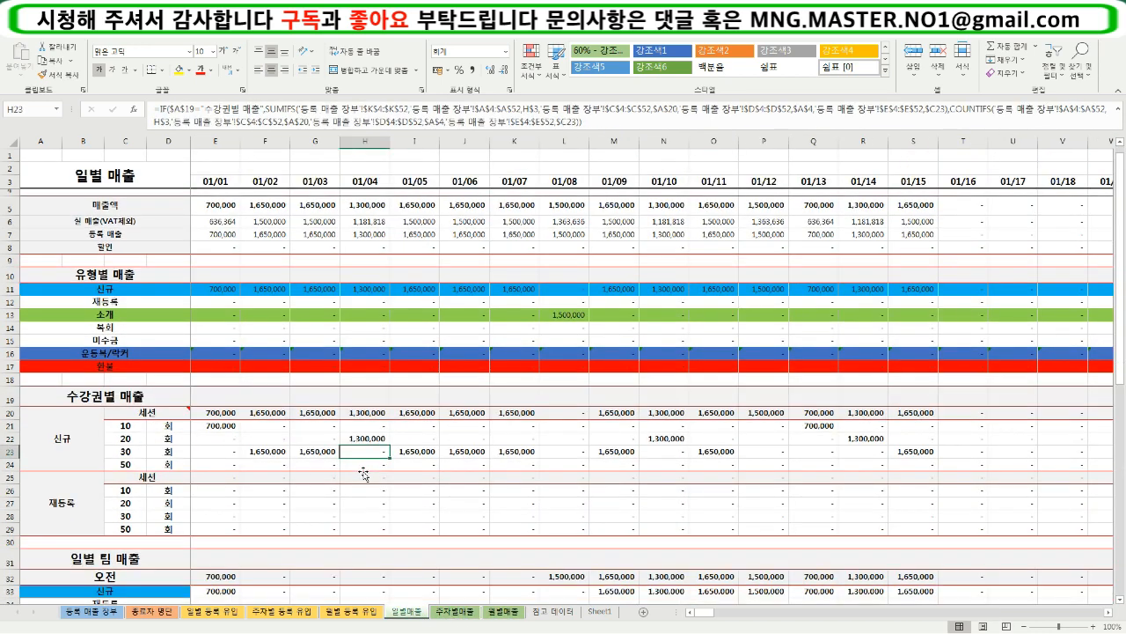
{"action": "left_click", "coordinate": [376, 481]}
{"action": "scroll", "coordinate": [376, 481], "scroll_direction": "up", "scroll_amount": 1}
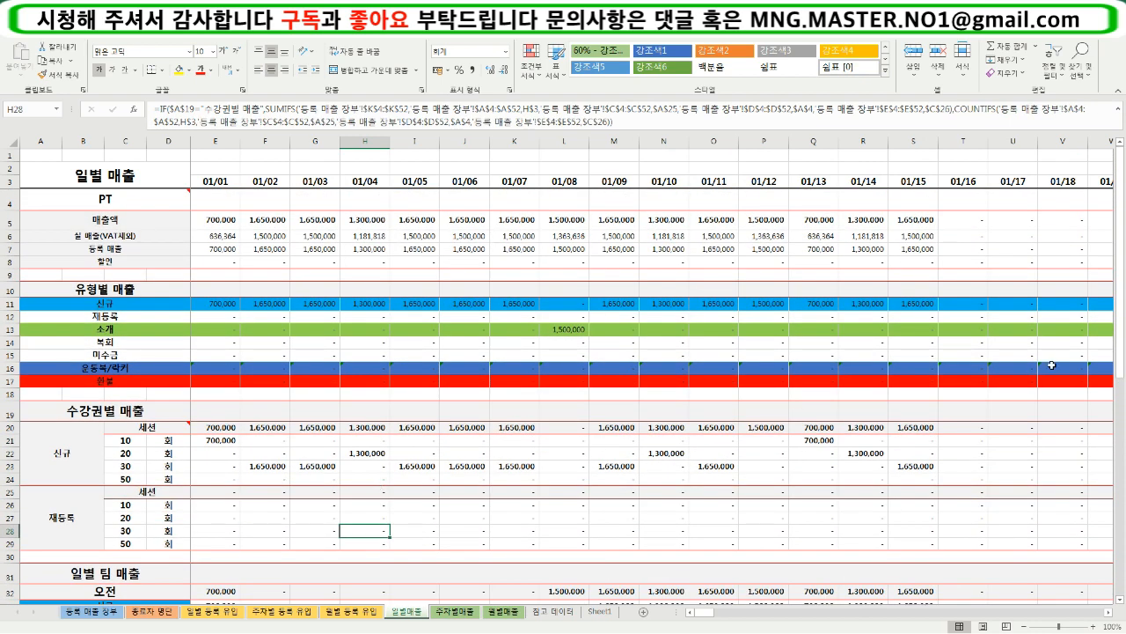